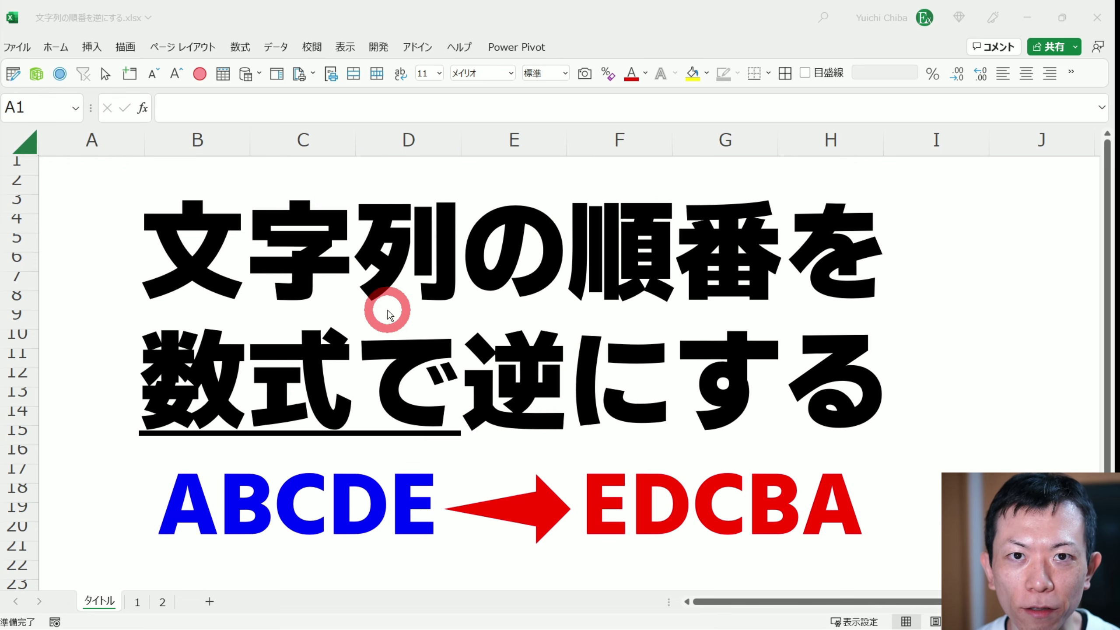
Switch from the title sheet to sheet 1, which holds the ABCDE sample text
key("ctrl+Page_Down")
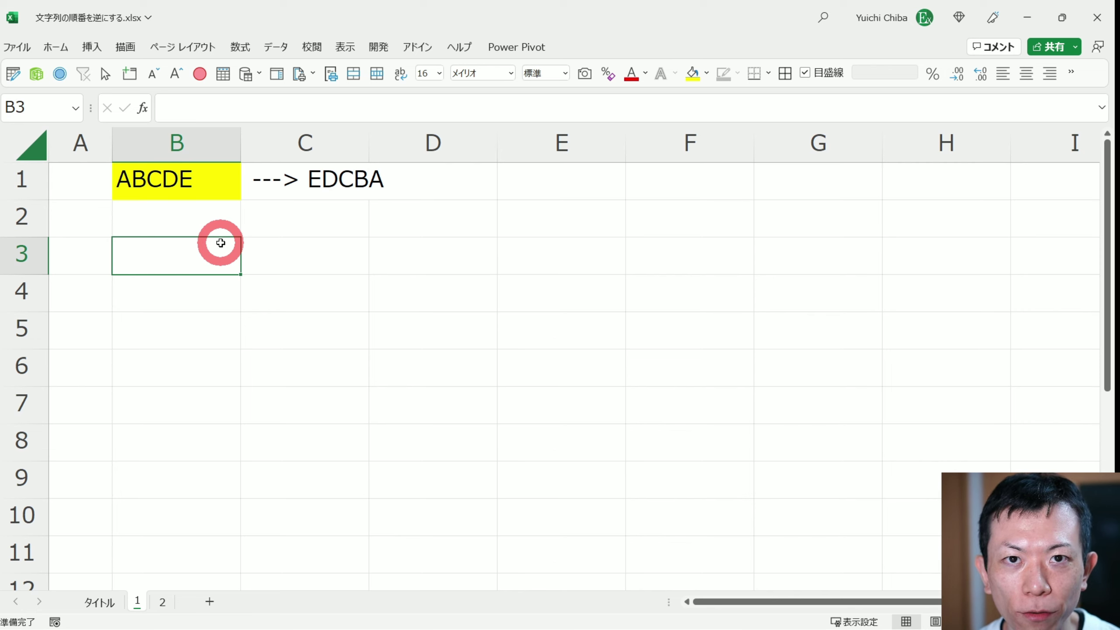
left_click(156, 179)
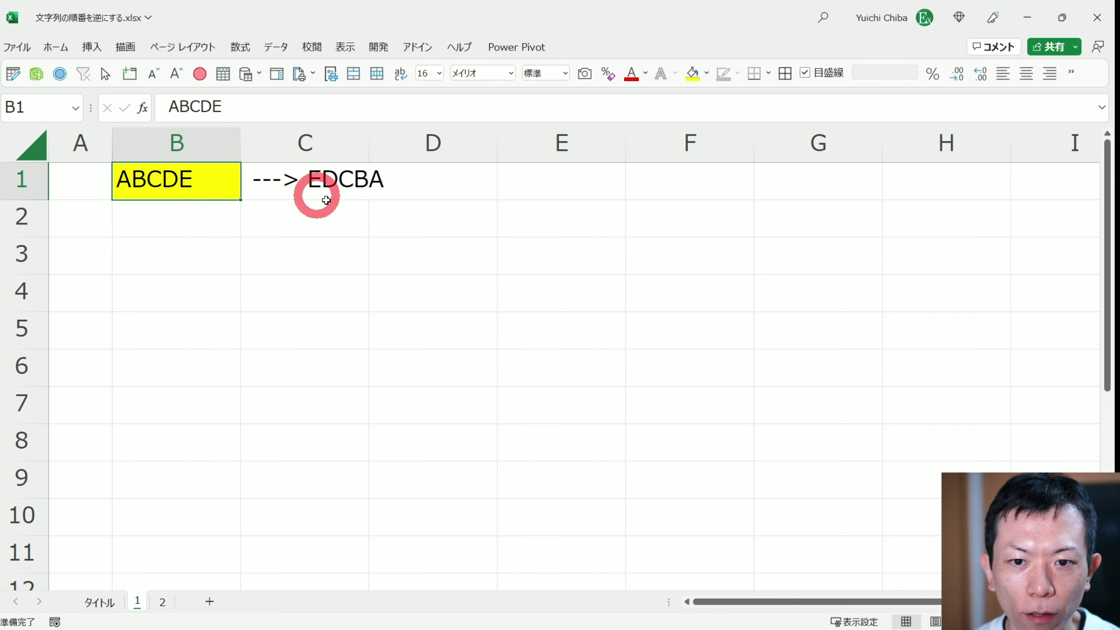
left_click(234, 287)
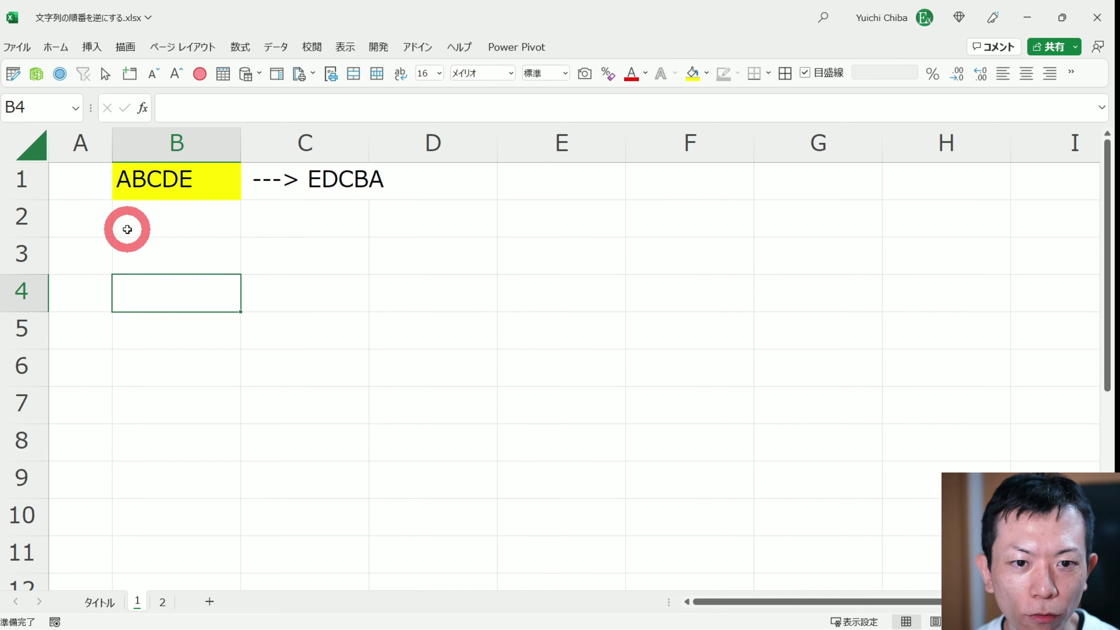
Enter position numbers 1 to 5 down B4:B8 and select them
type("1 2")
key("Return")
type("3")
key("Return")
type("4")
key("Return")
type("5")
key("Return")
left_click_drag(170, 292, 181, 441)
Look over the source text ABCDE in B1, then return to B4 and move beside it
left_click(123, 182)
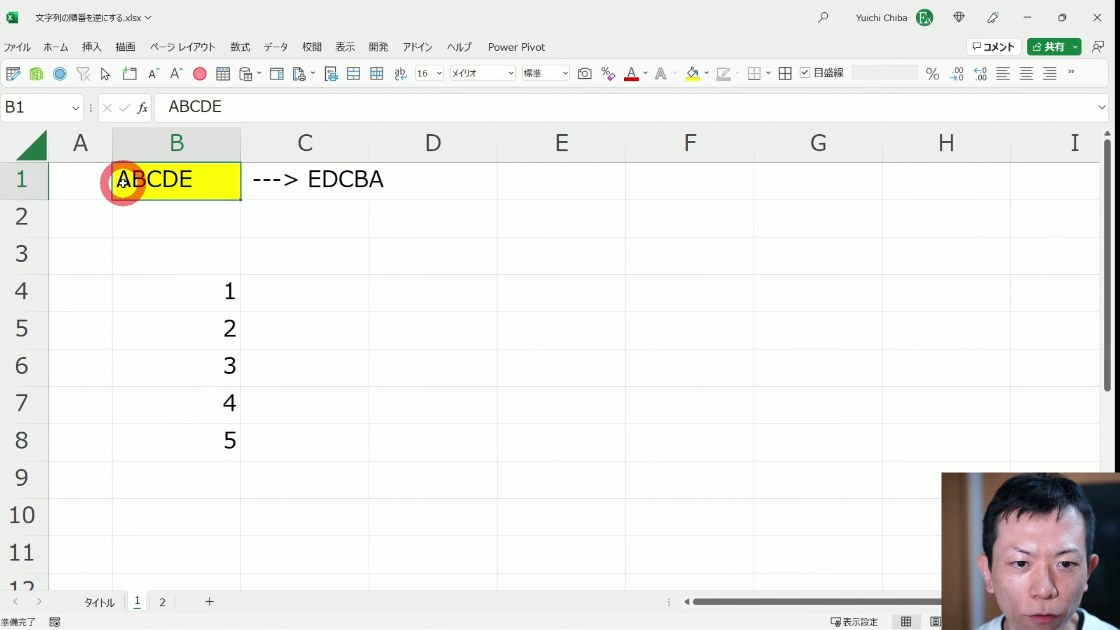
left_click(126, 192)
left_click(123, 241)
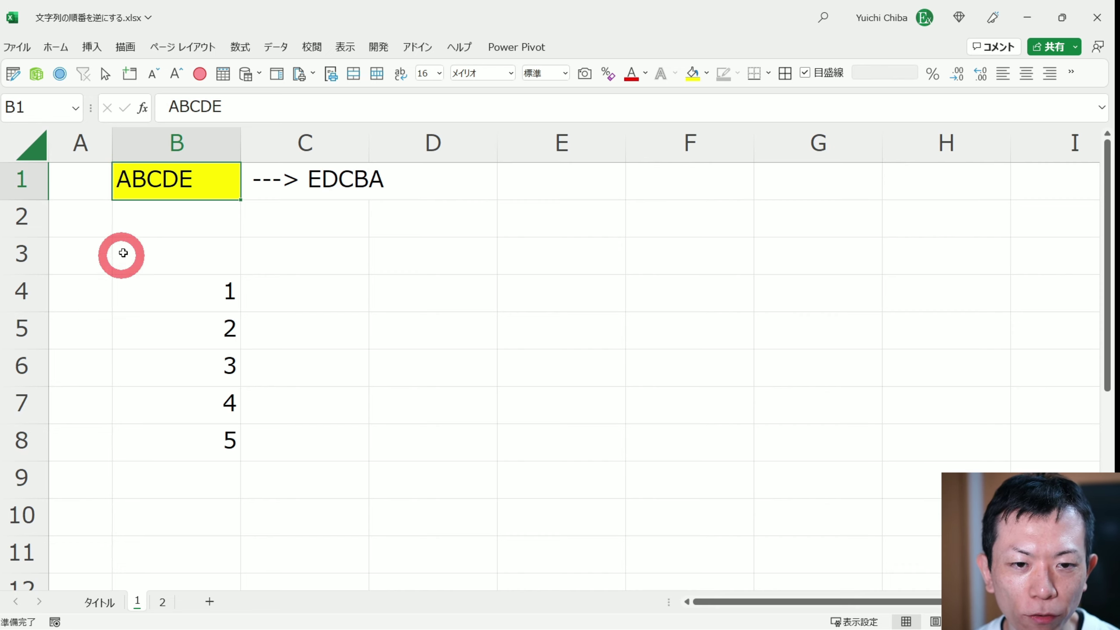
left_click(144, 190)
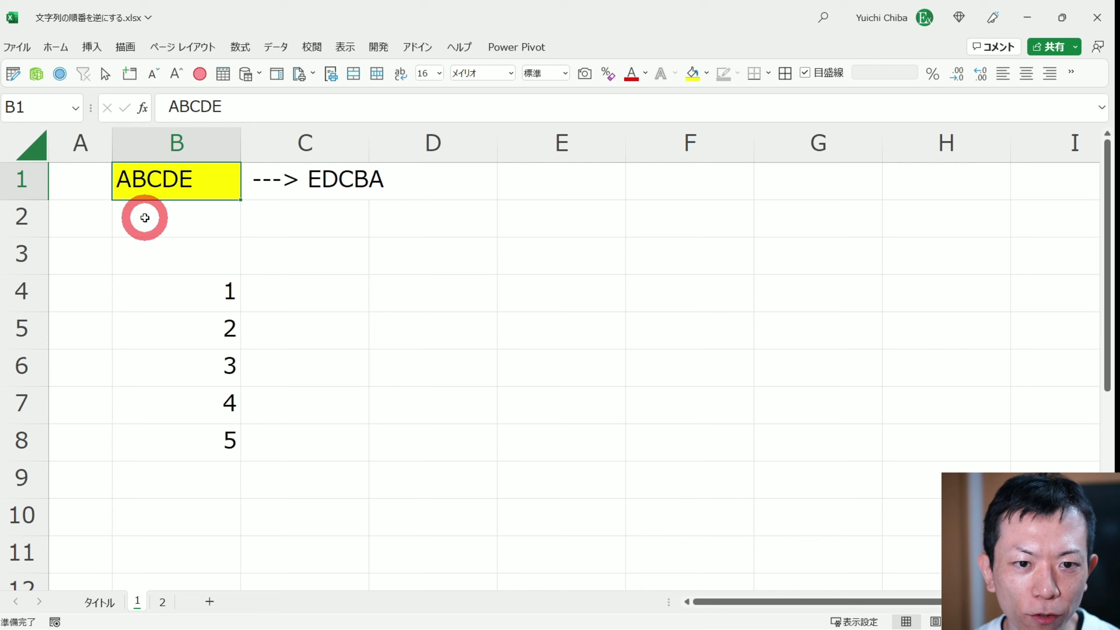
left_click(160, 179)
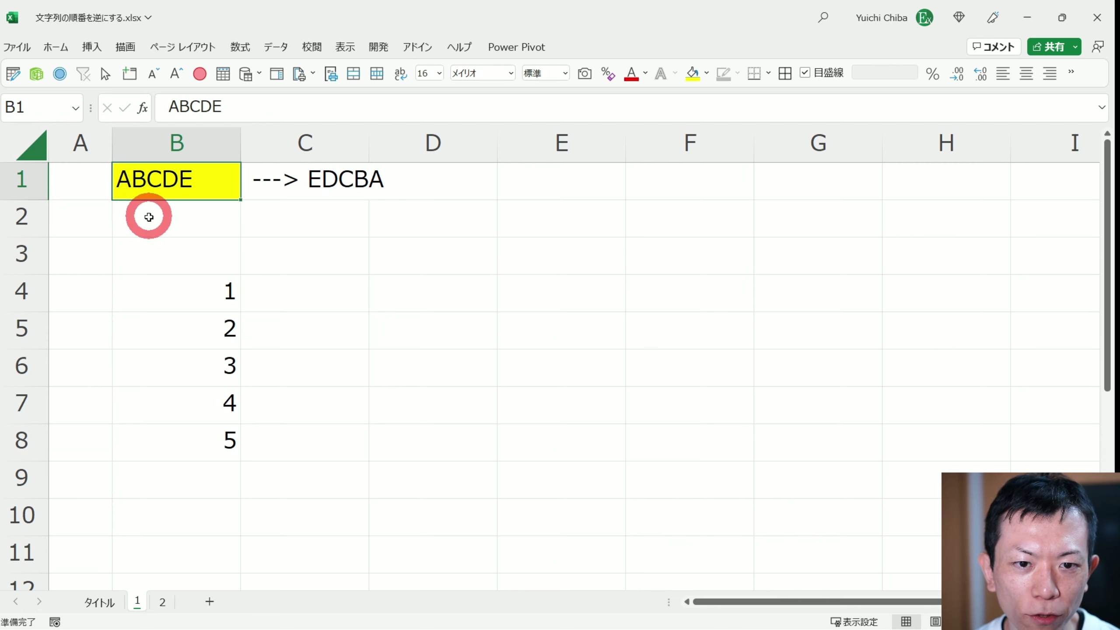
left_click(131, 164)
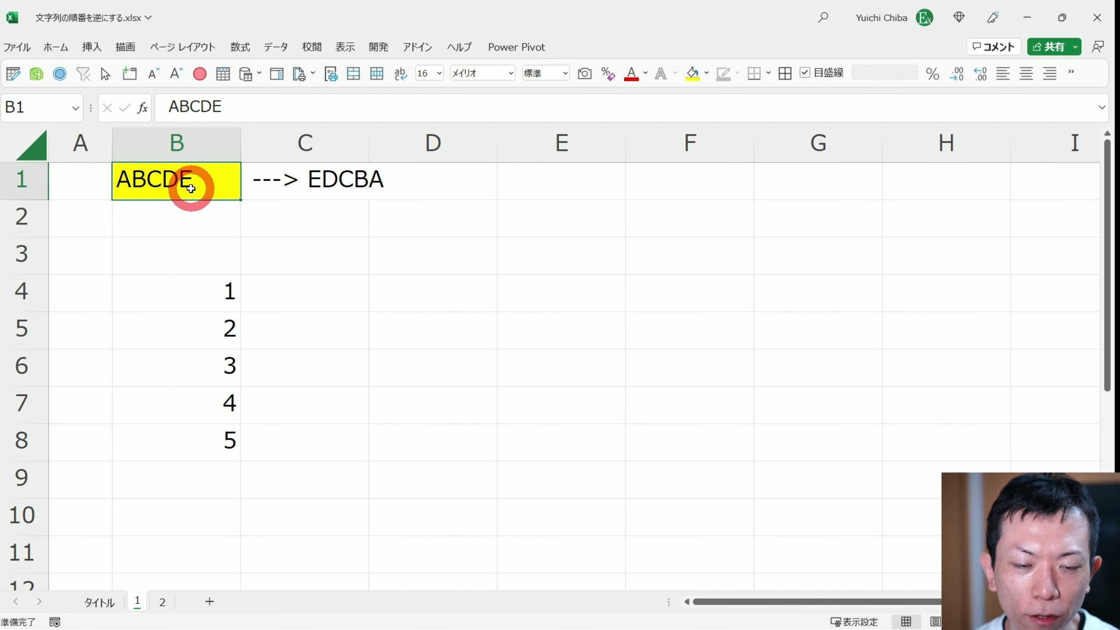
key("ctrl+Down")
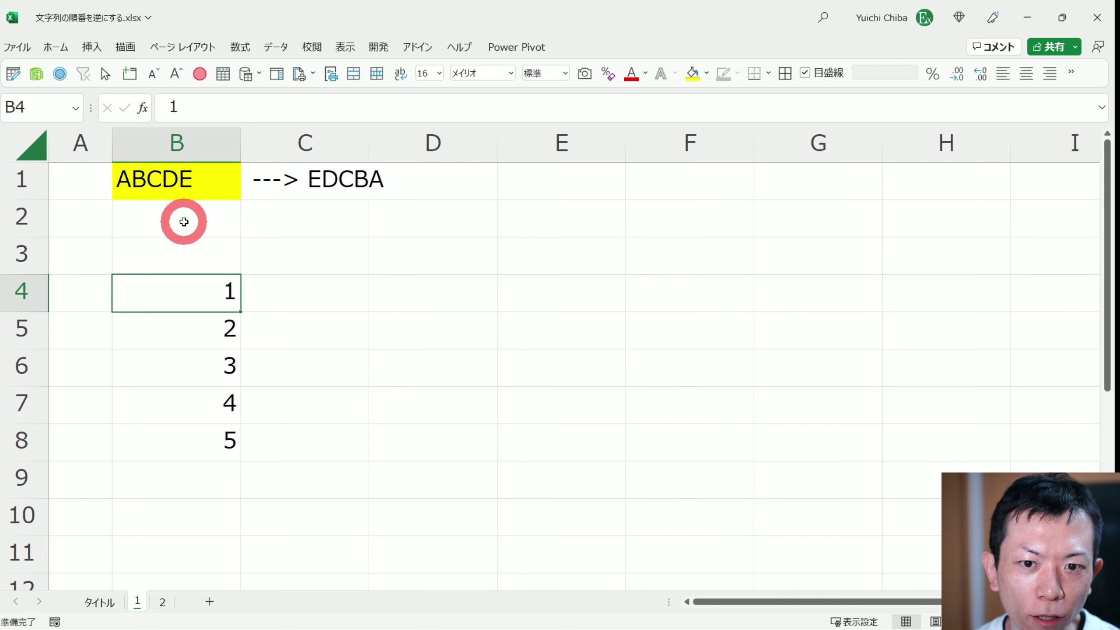
key("Right")
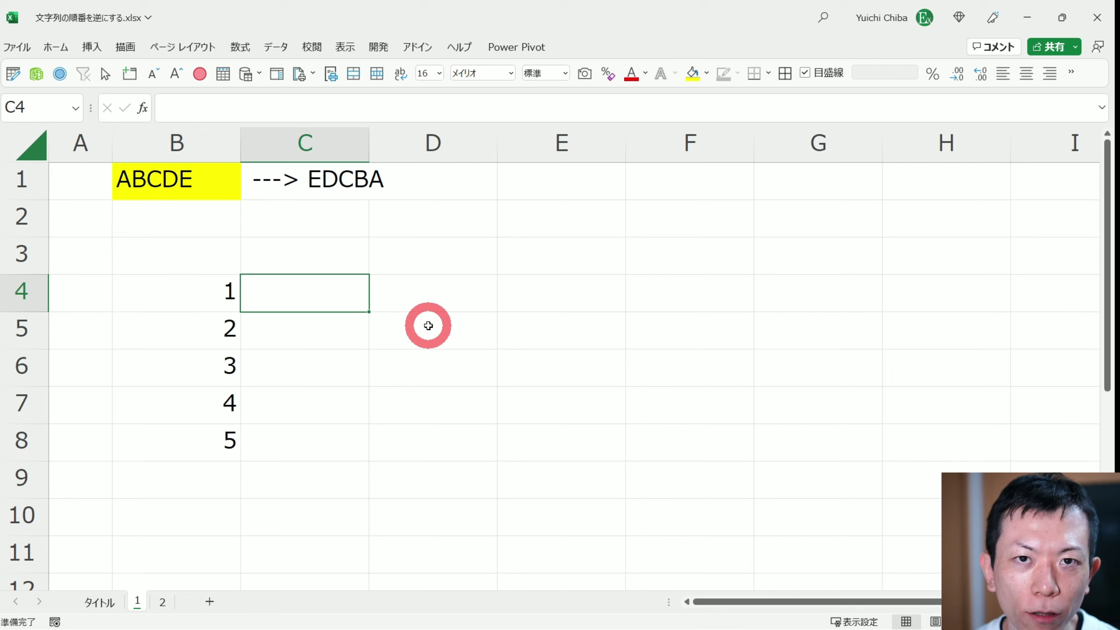
Enter =MID($B$1,B4,1) in C4 to extract A, then copy it down to C8
type("=")
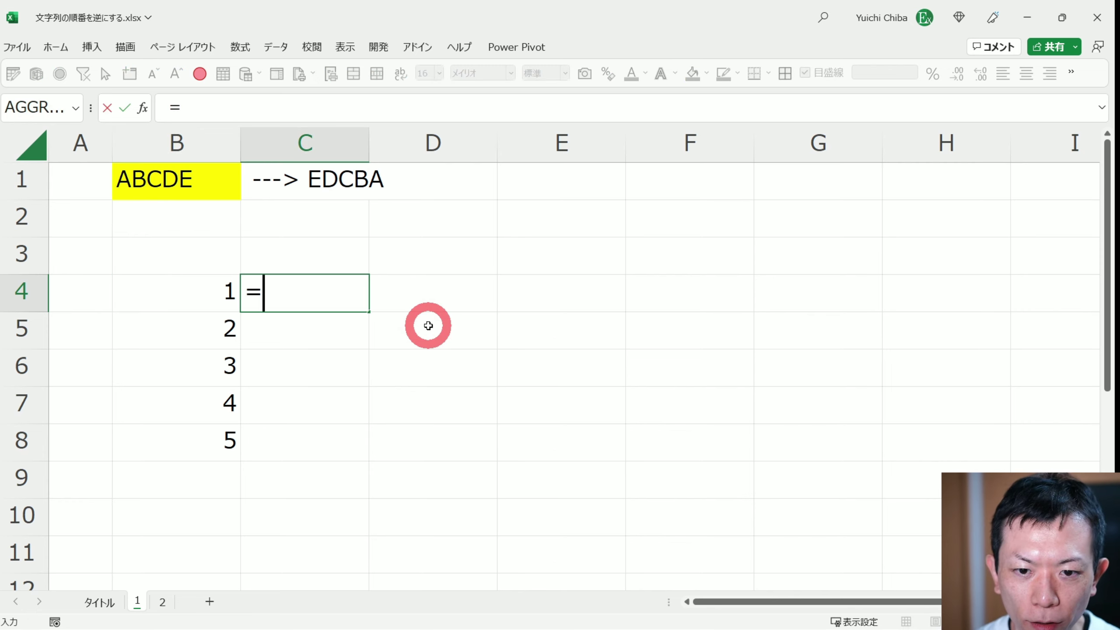
type("mid")
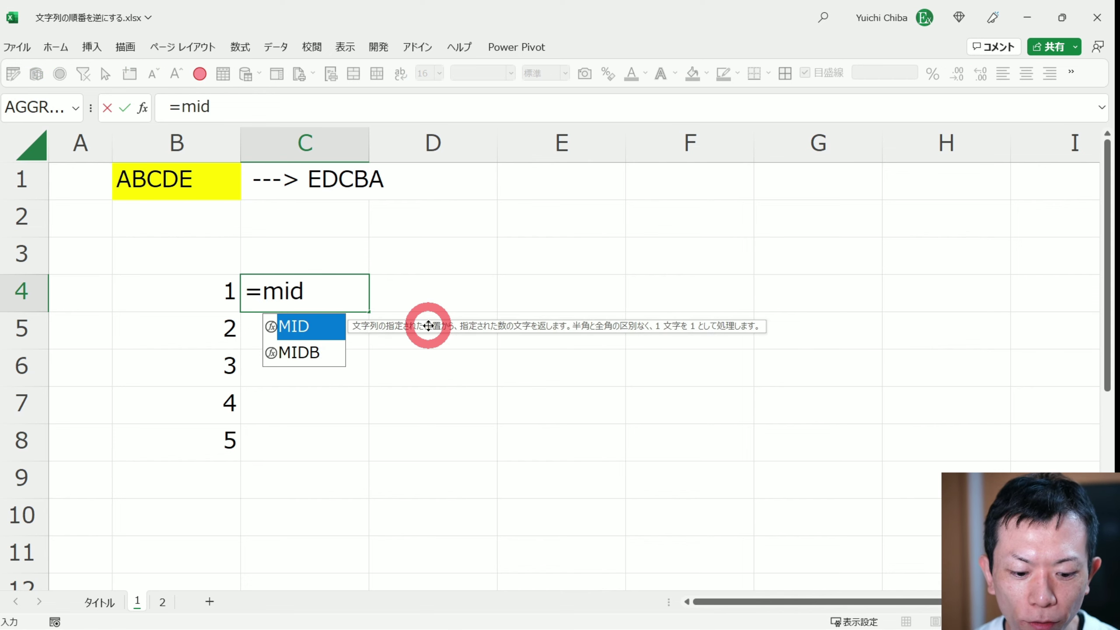
key("Tab")
left_click(189, 181)
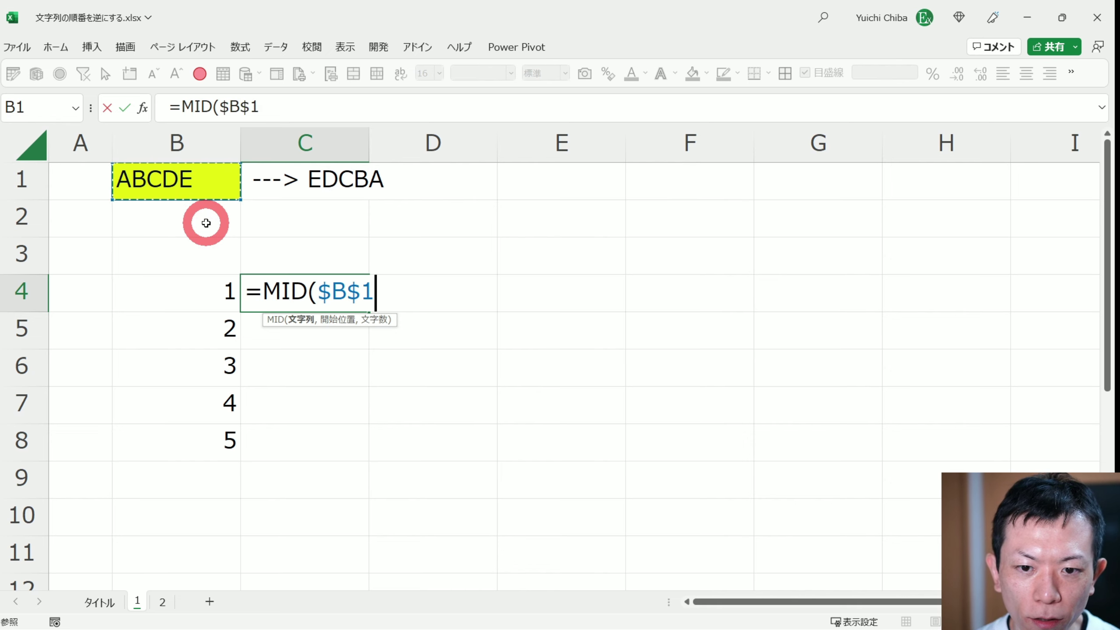
type(",")
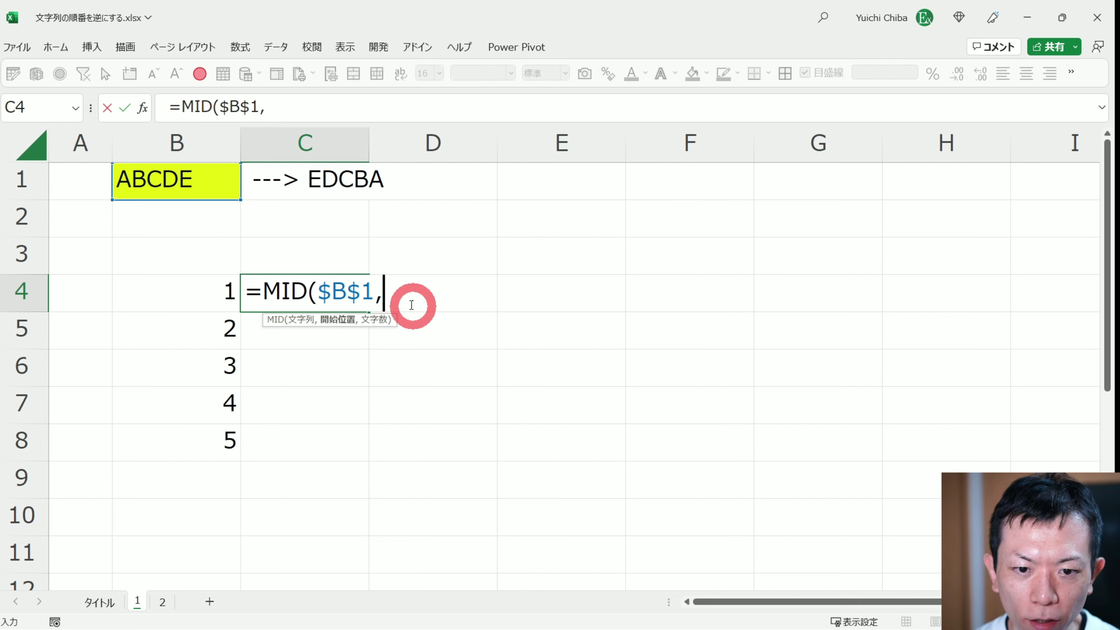
left_click(210, 292)
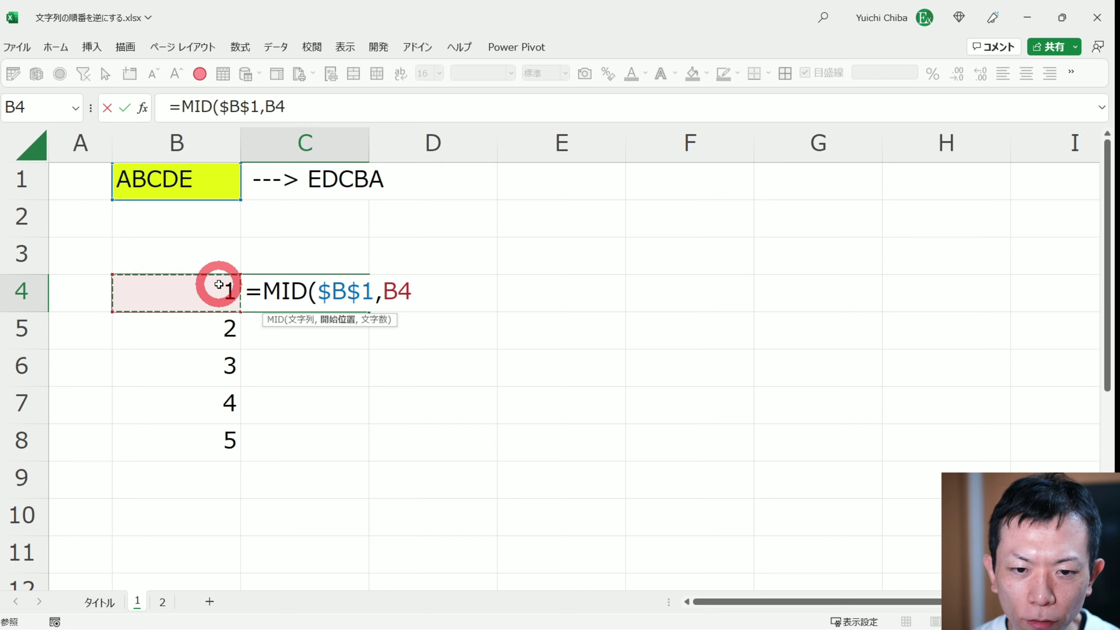
type(",1")
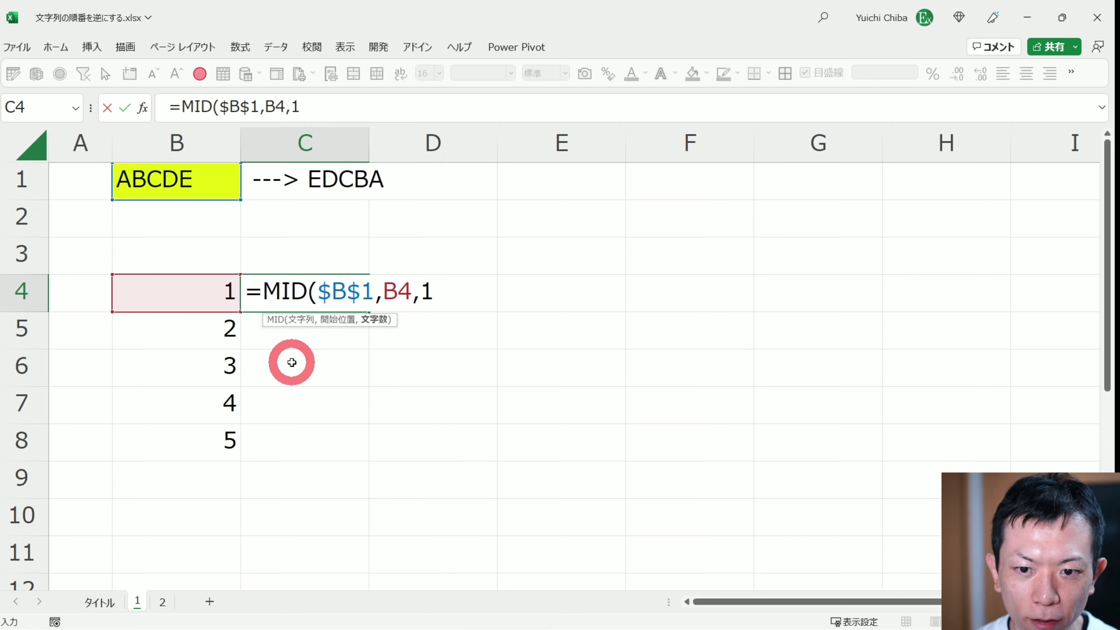
type(")")
key("ctrl+Return")
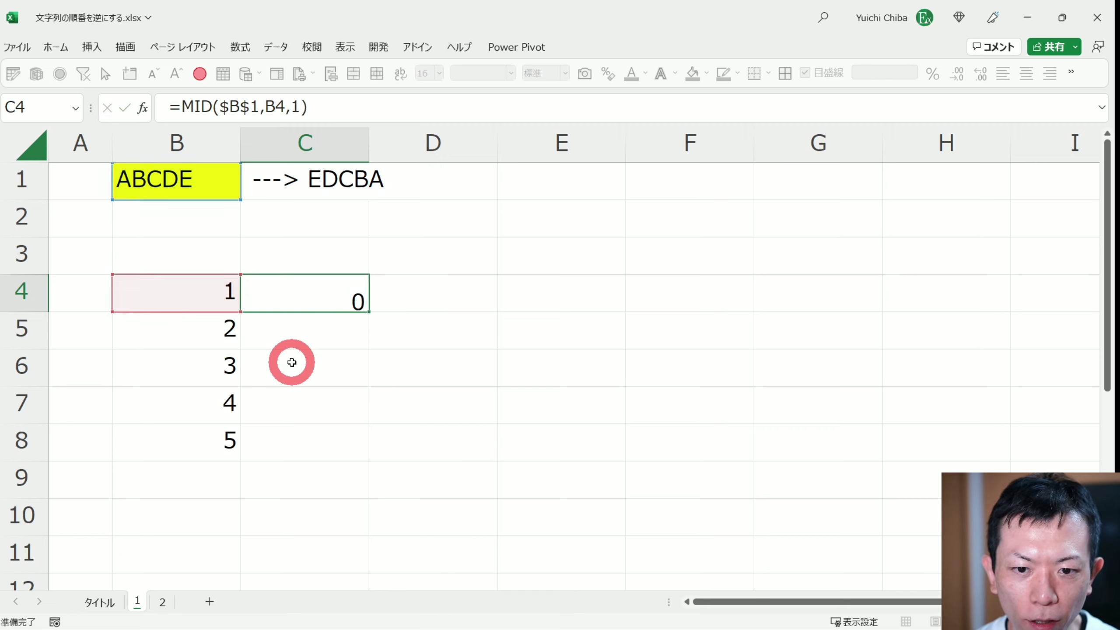
left_click(146, 187)
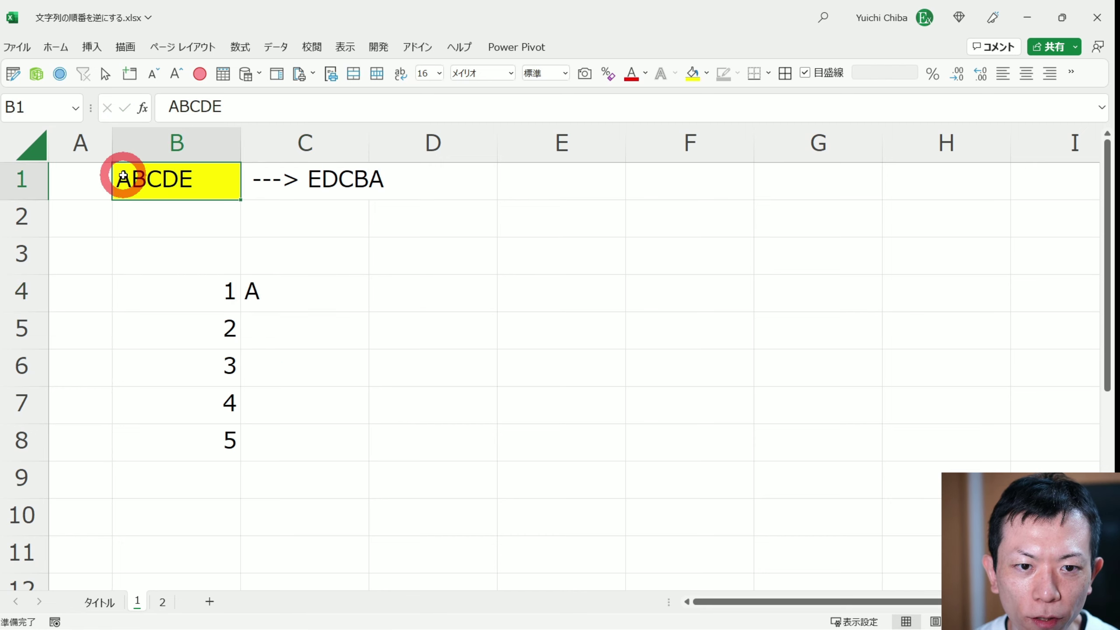
left_click(265, 293)
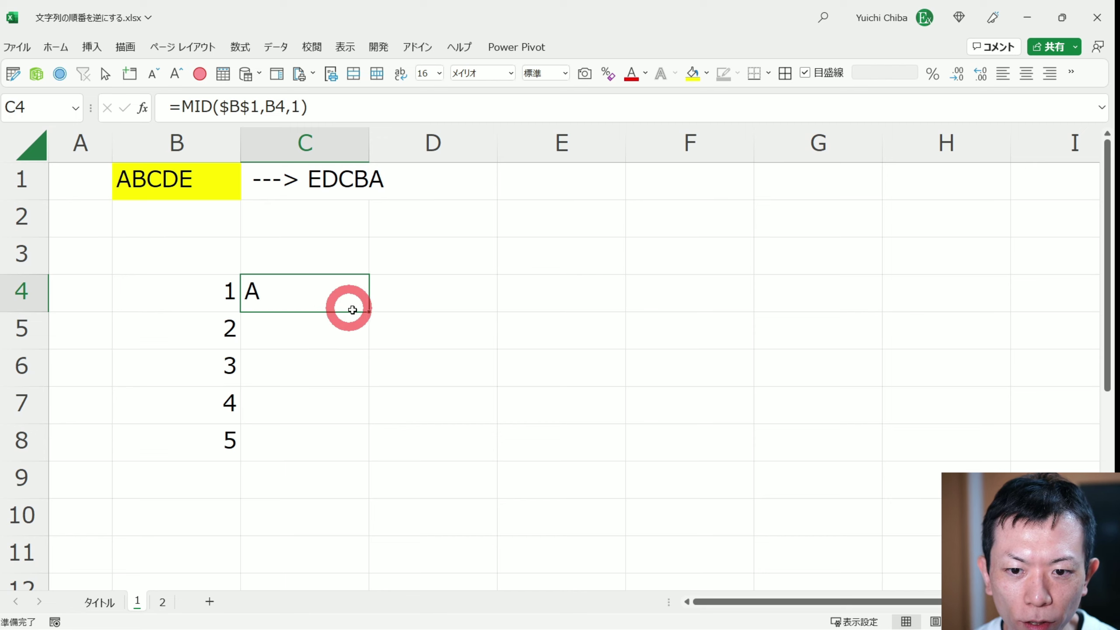
double_click(369, 312)
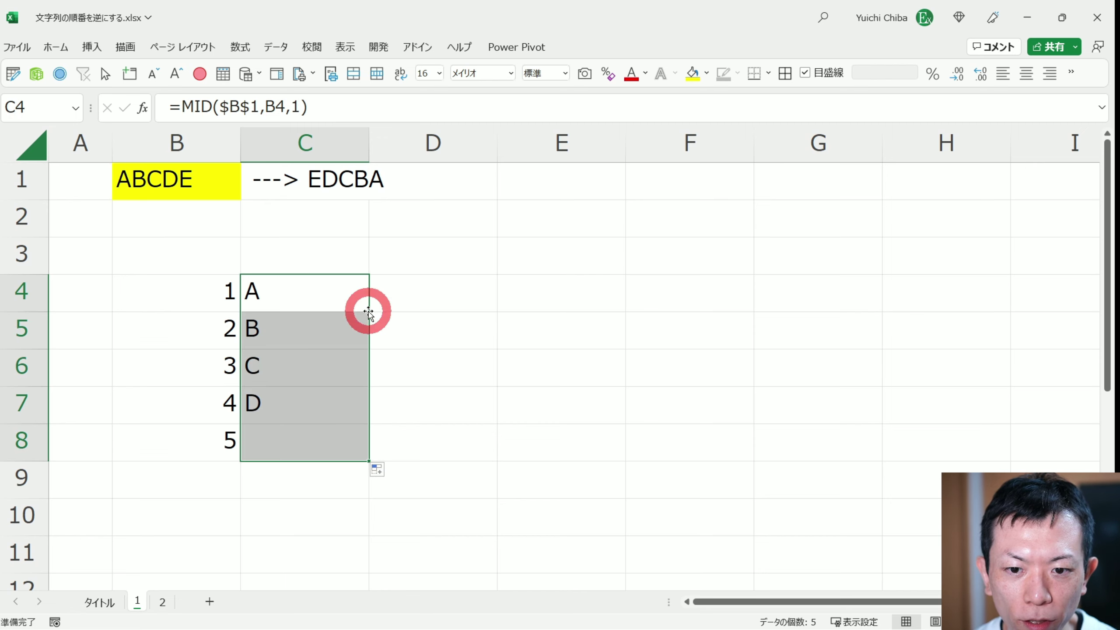
Check the position numbers and MID formulas in rows 5 to 8 of columns B and C
left_click(223, 325)
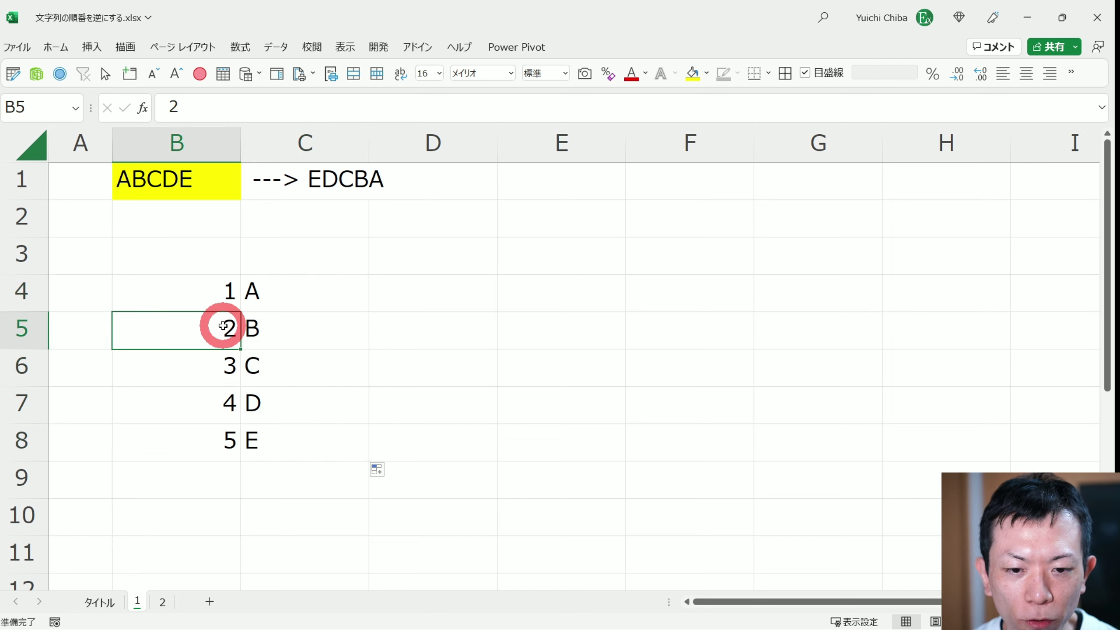
left_click(260, 333)
left_click(236, 358)
left_click(264, 366)
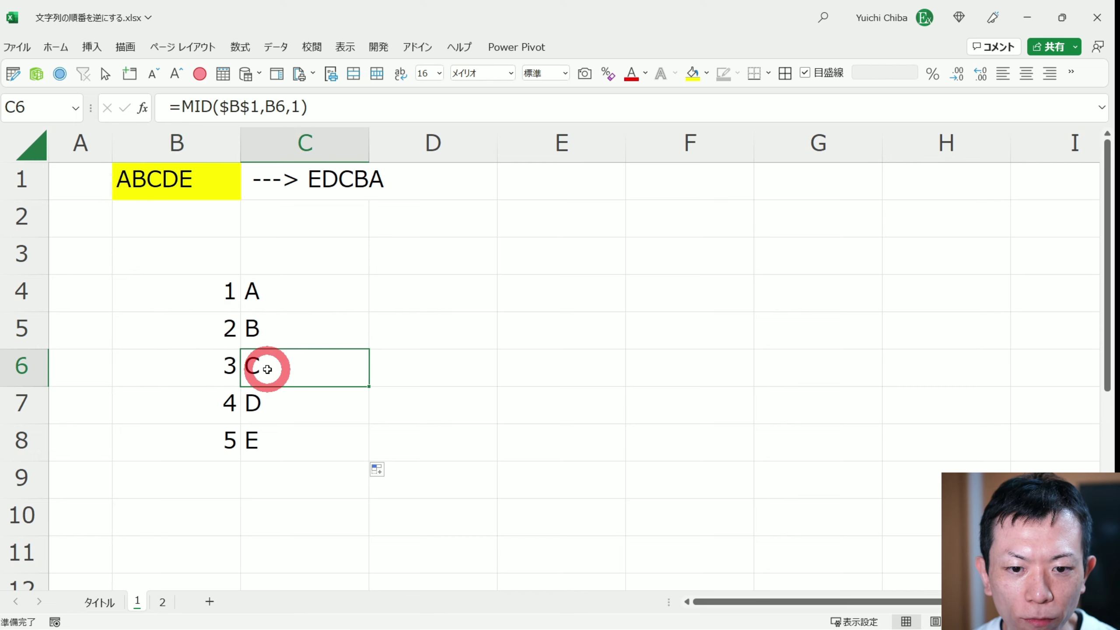
left_click(228, 407)
left_click(277, 404)
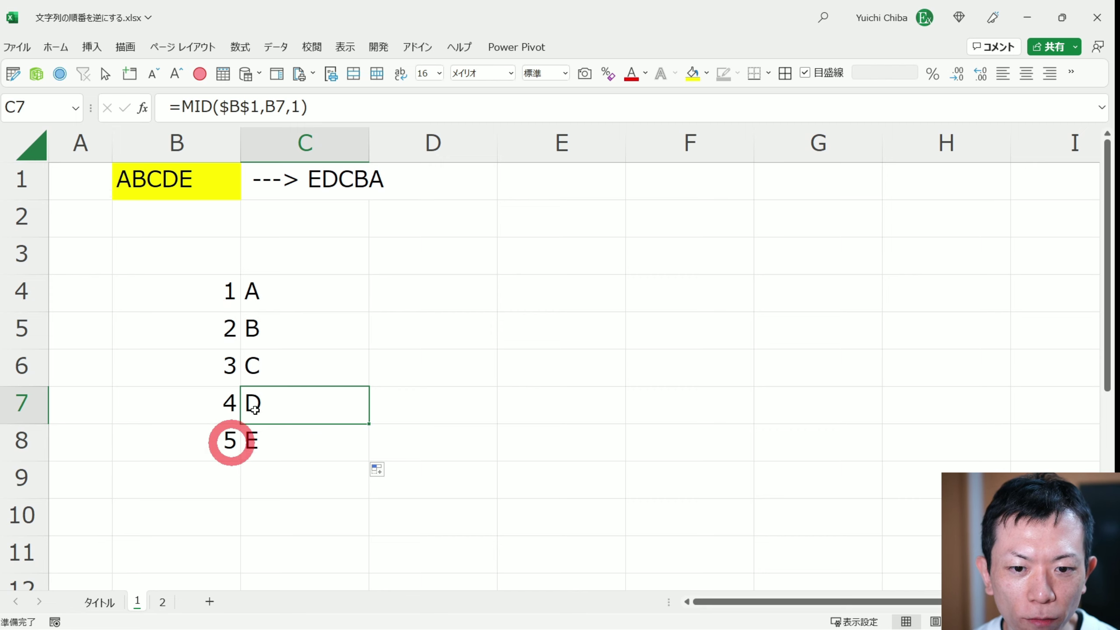
left_click(279, 292)
key("ctrl+Down")
Highlight the position numbers B4:B8 and the extracted letters C4:C8 to compare them
left_click(204, 307)
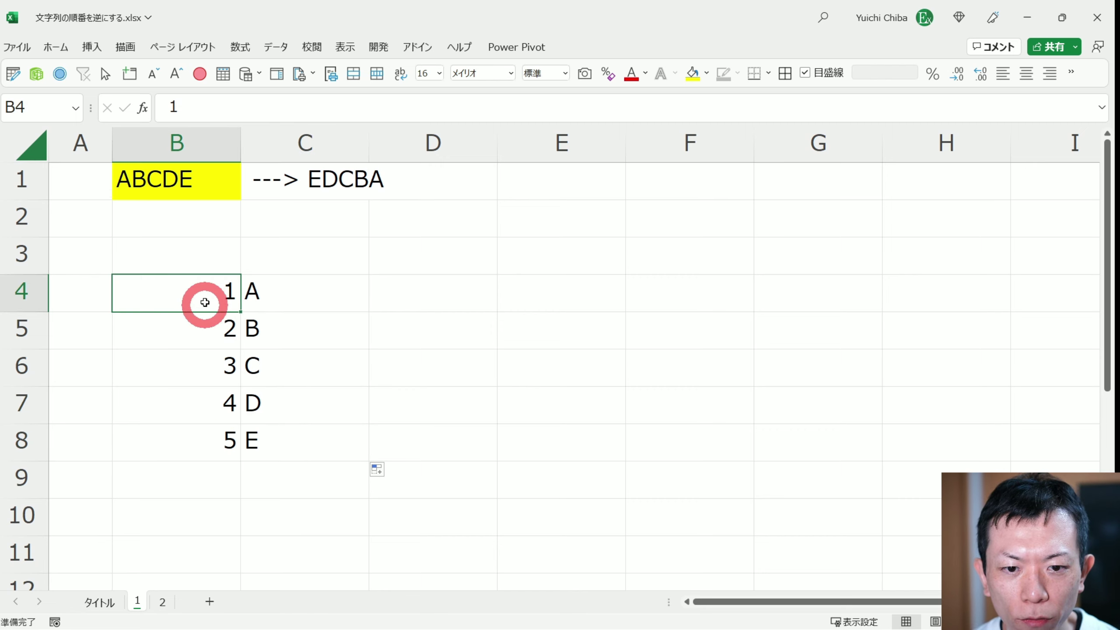
left_click(187, 434, "shift")
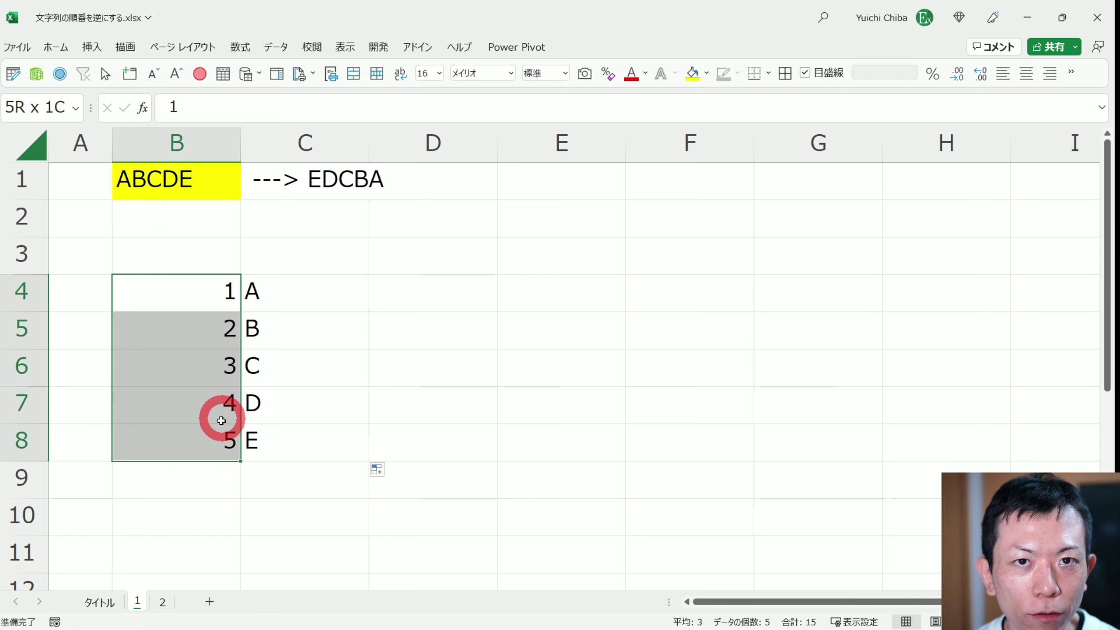
left_click(211, 291)
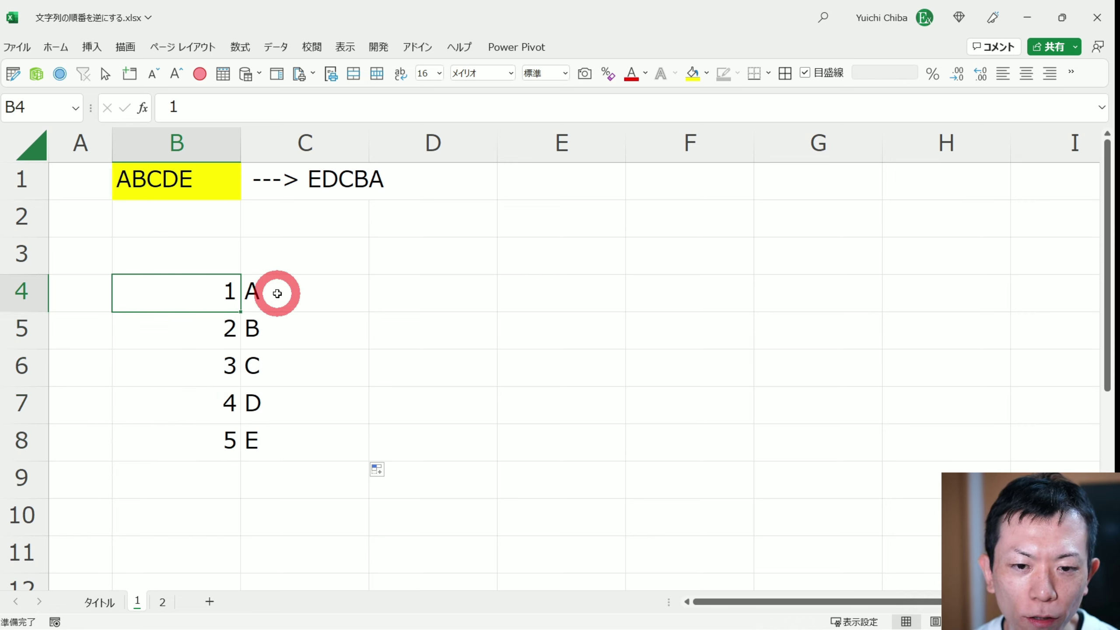
left_click_drag(277, 294, 265, 435)
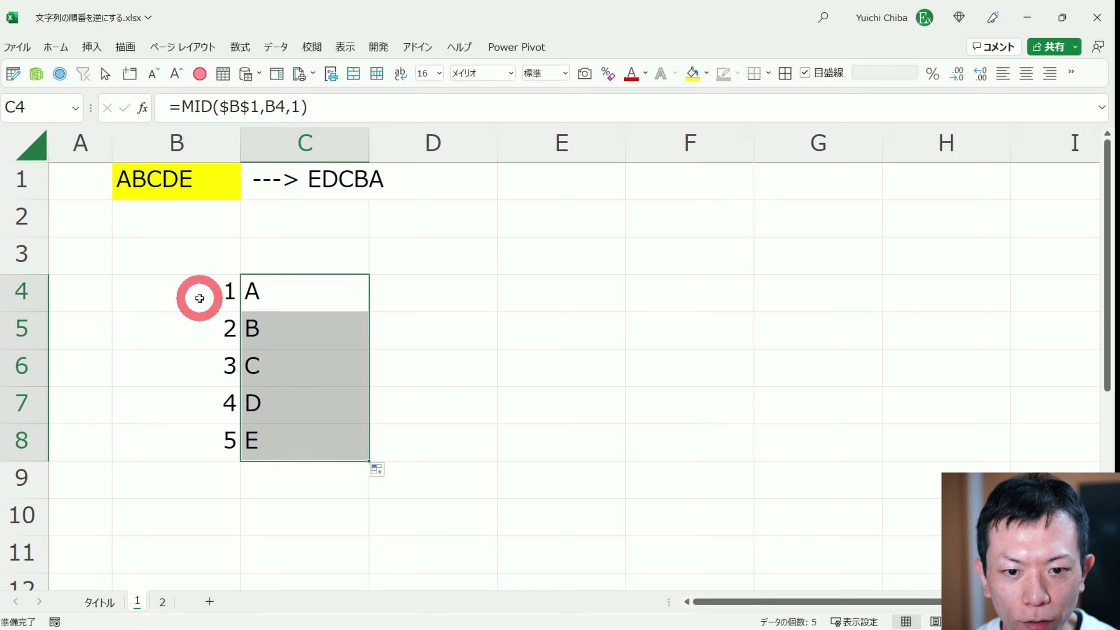
left_click_drag(201, 294, 230, 424)
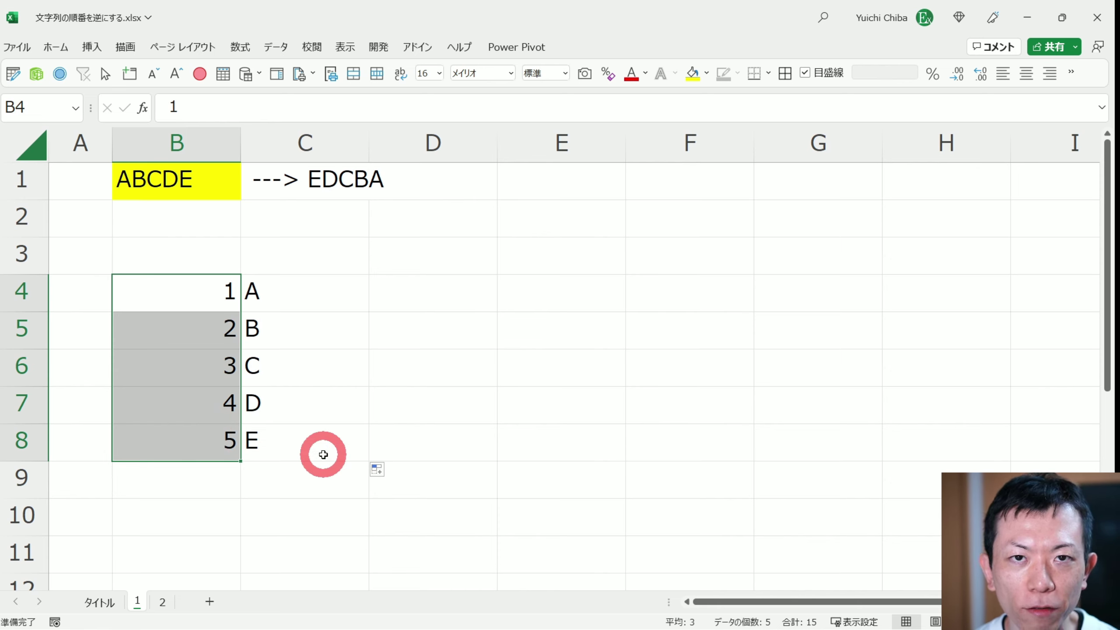
left_click(466, 299)
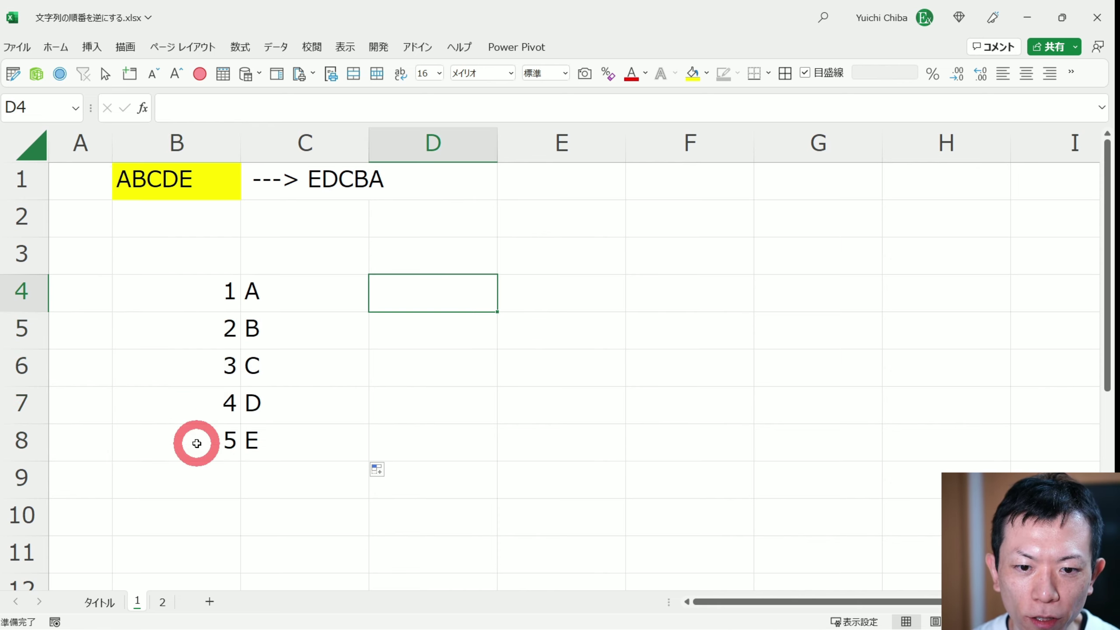
Number D4:D8 with reversed positions 5 to 1 and paste C4's MID formula into E4
type("5 4 3 2 1")
left_click_drag(410, 296, 412, 437)
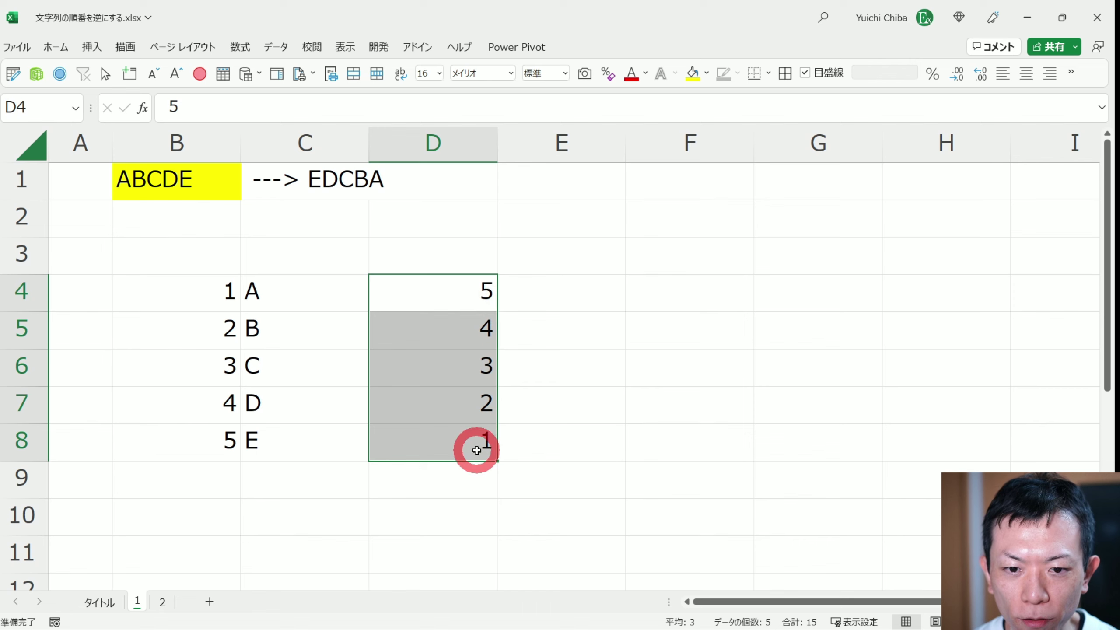
left_click(282, 294)
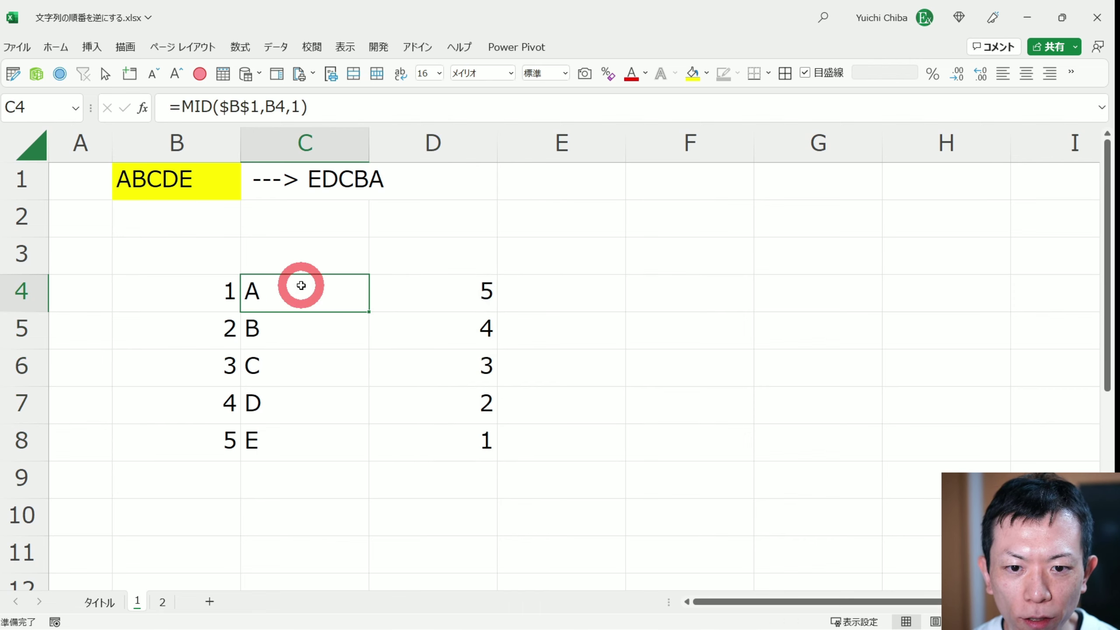
key("ctrl+c")
left_click(537, 292)
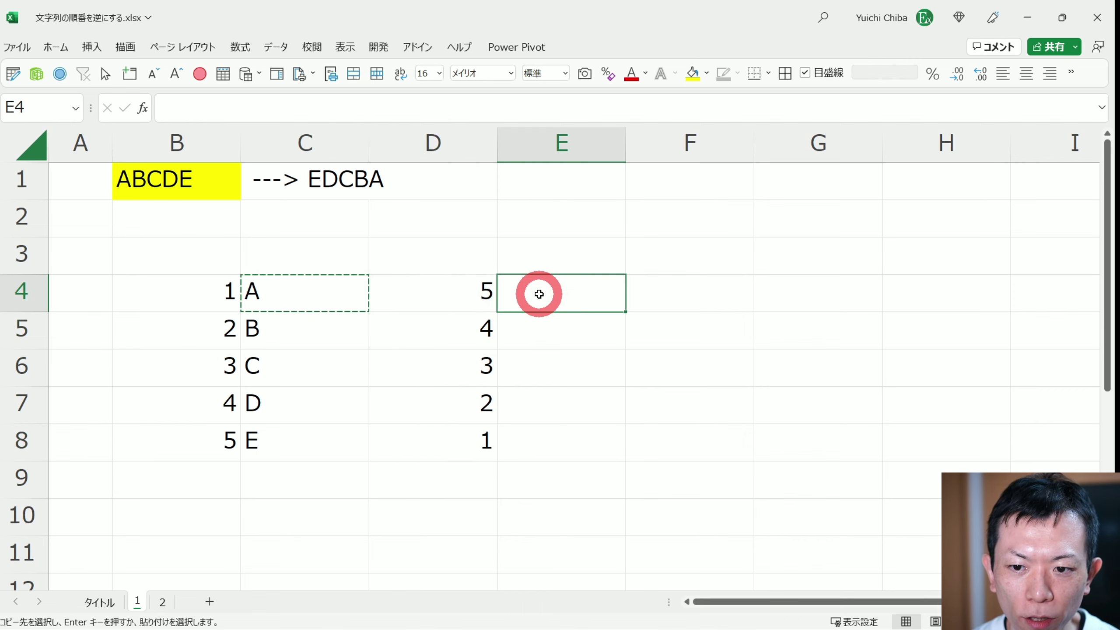
key("ctrl+v")
Confirm E4 reads =MID($B$1,D4,1) and fill it down to E8
double_click(540, 291)
left_click_drag(575, 292, 619, 287)
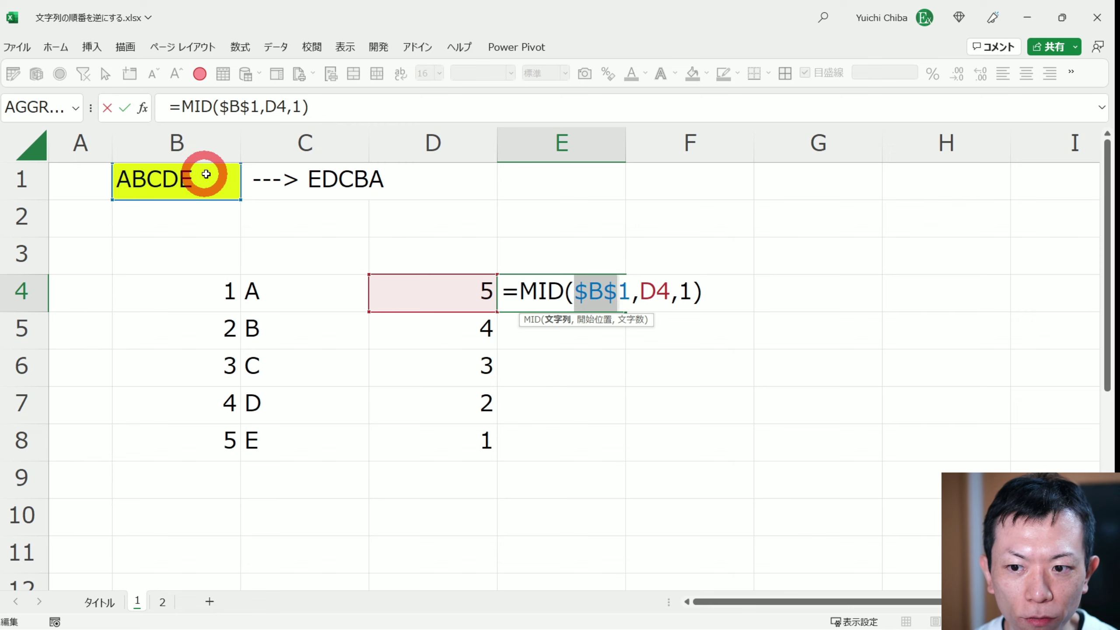
double_click(648, 292)
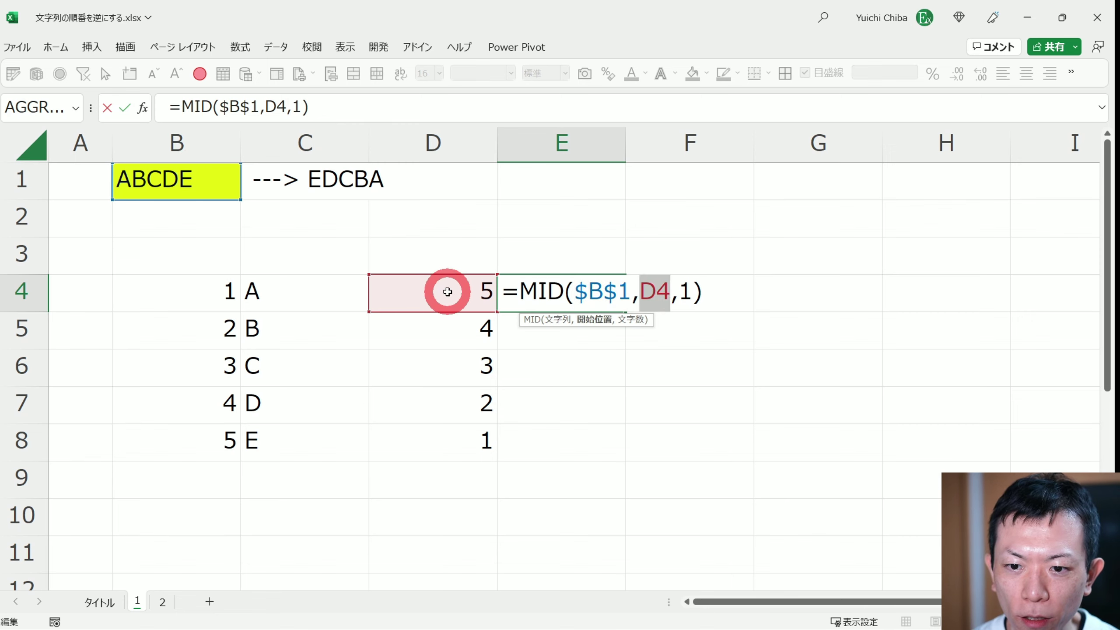
key("ctrl+Return")
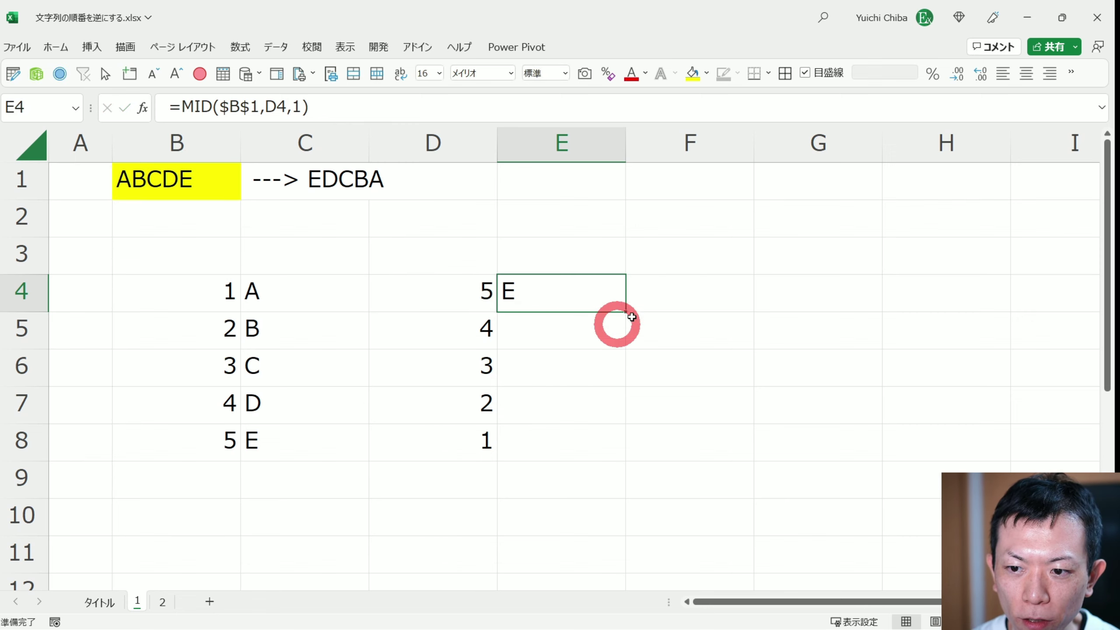
double_click(628, 312)
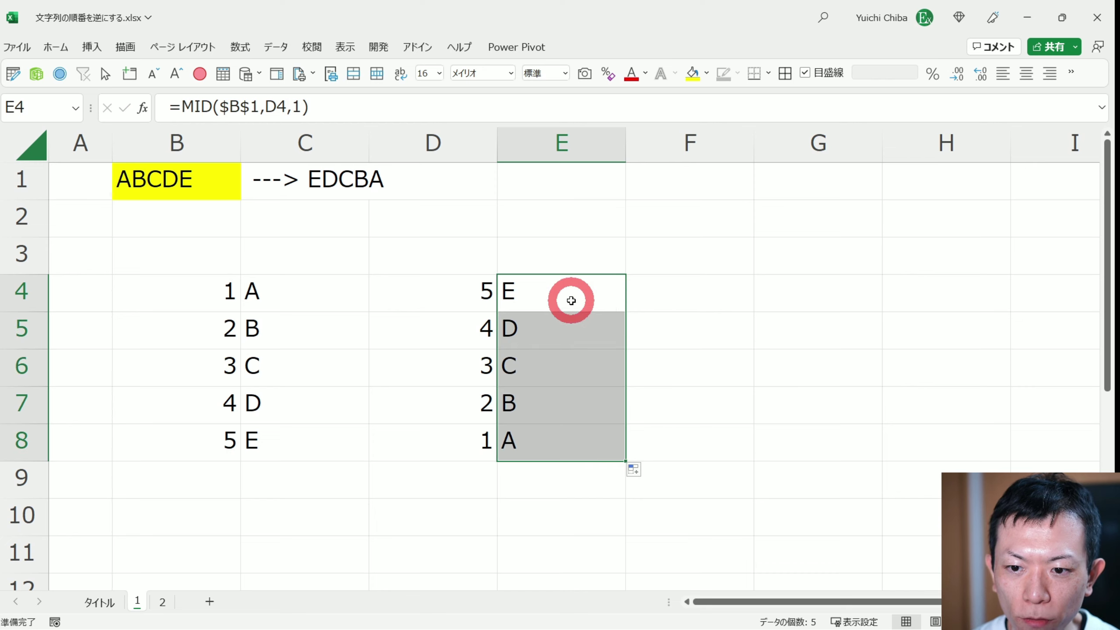
Review the reversed letters E, D, C, B, A in E4:E8
left_click(550, 290)
key("Down")
key("Down")
key("Down")
key("Down")
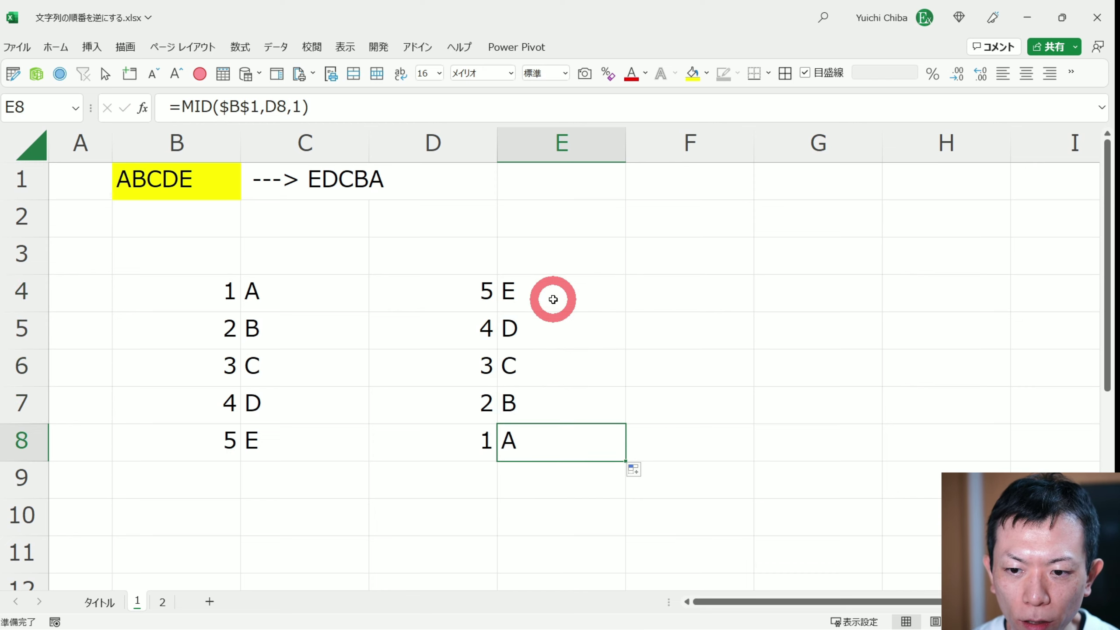
left_click(554, 292)
left_click_drag(530, 291, 536, 437)
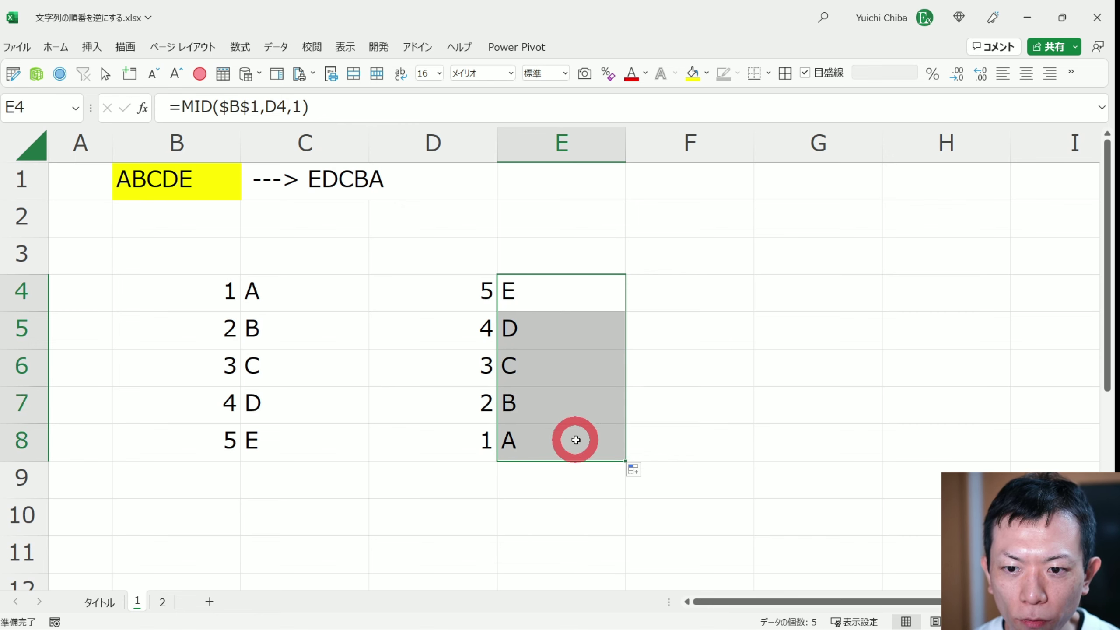
left_click_drag(529, 292, 551, 441)
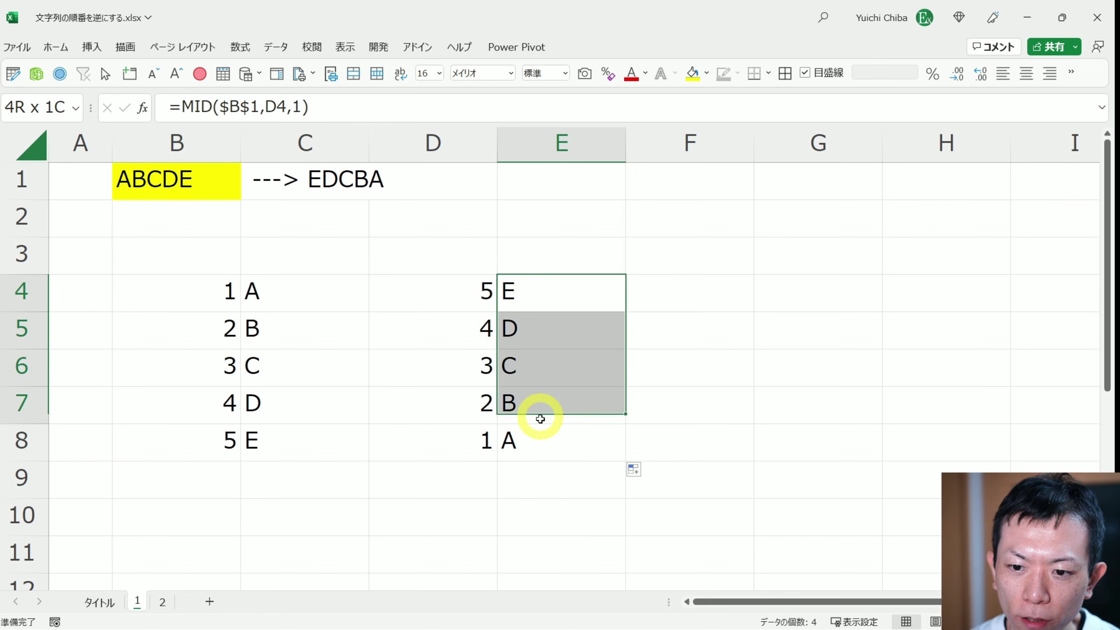
left_click(528, 186)
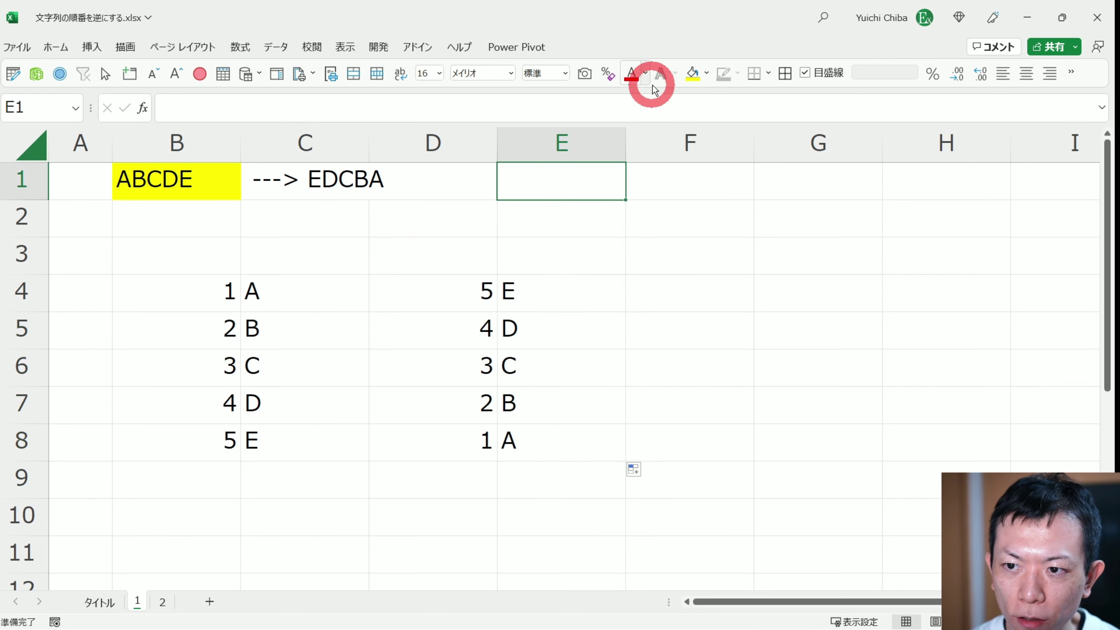
Fill E1 yellow and enter =CONCAT(E4:E8) there to produce EDCBA
left_click(692, 73)
left_click(556, 180)
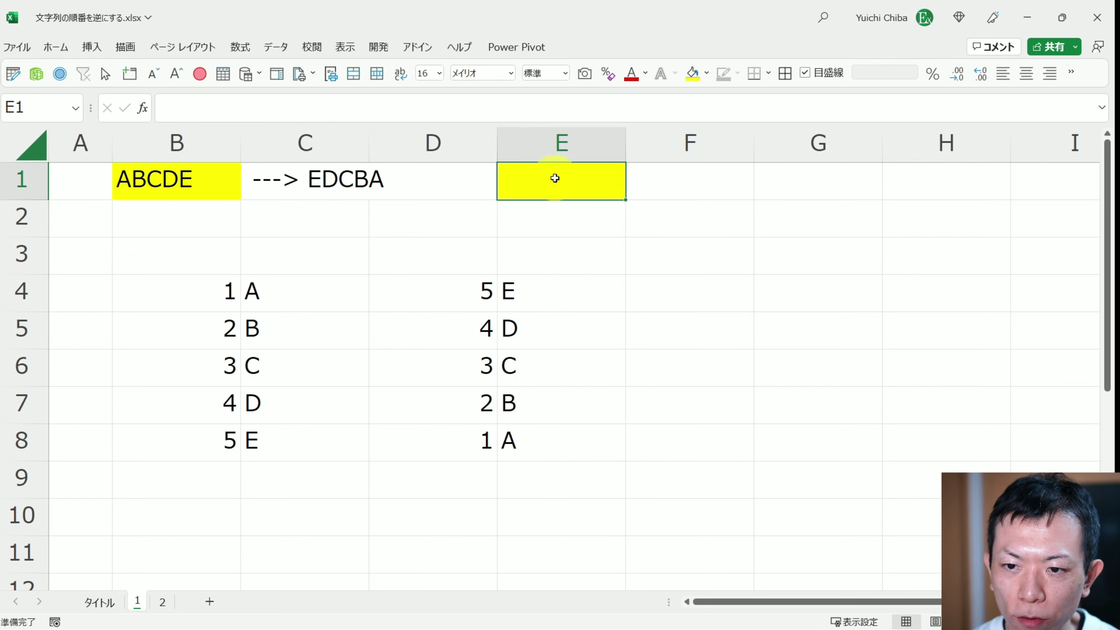
type("=conc")
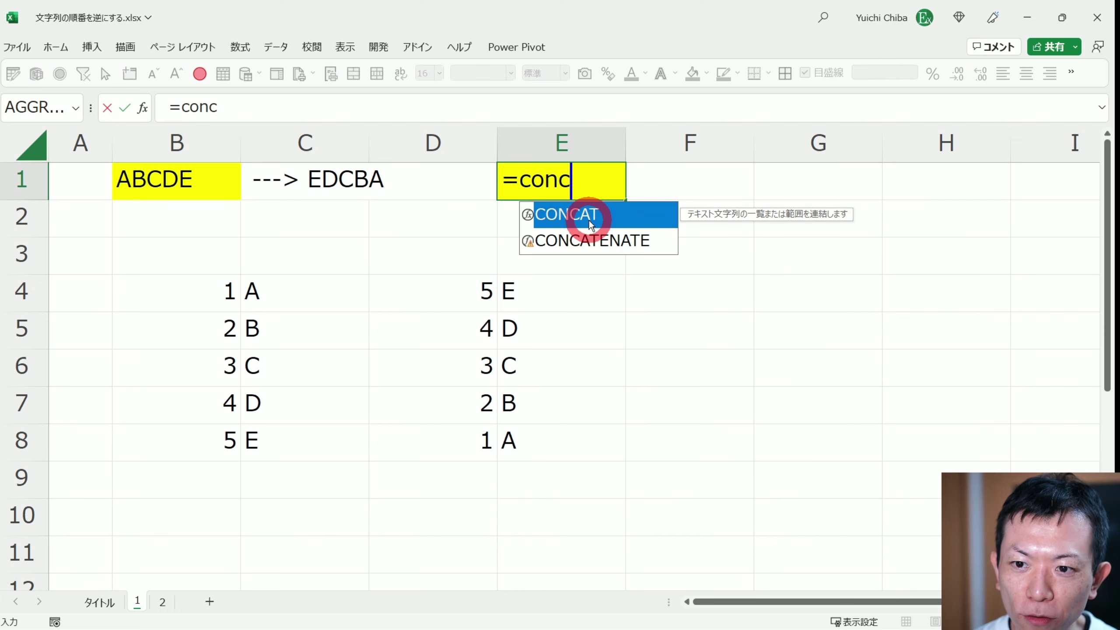
double_click(590, 221)
left_click_drag(560, 291, 565, 425)
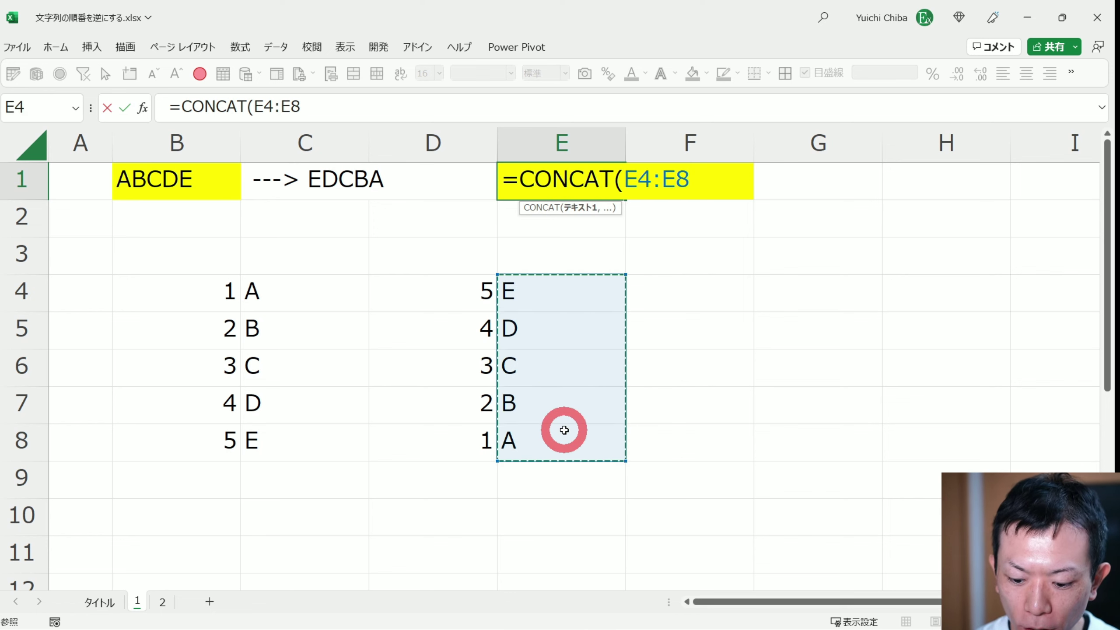
type(")")
key("Return")
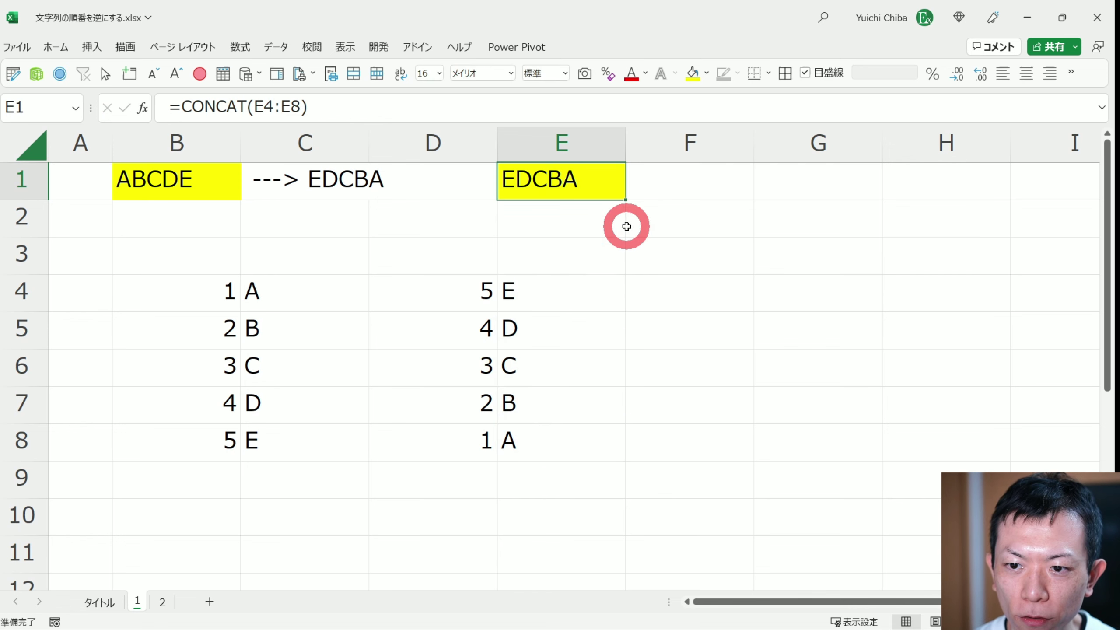
Walk through the MID formulas in E4:E8, the text in B1 and the positions in D4:D8
left_click(540, 290)
left_click_drag(540, 290, 520, 457)
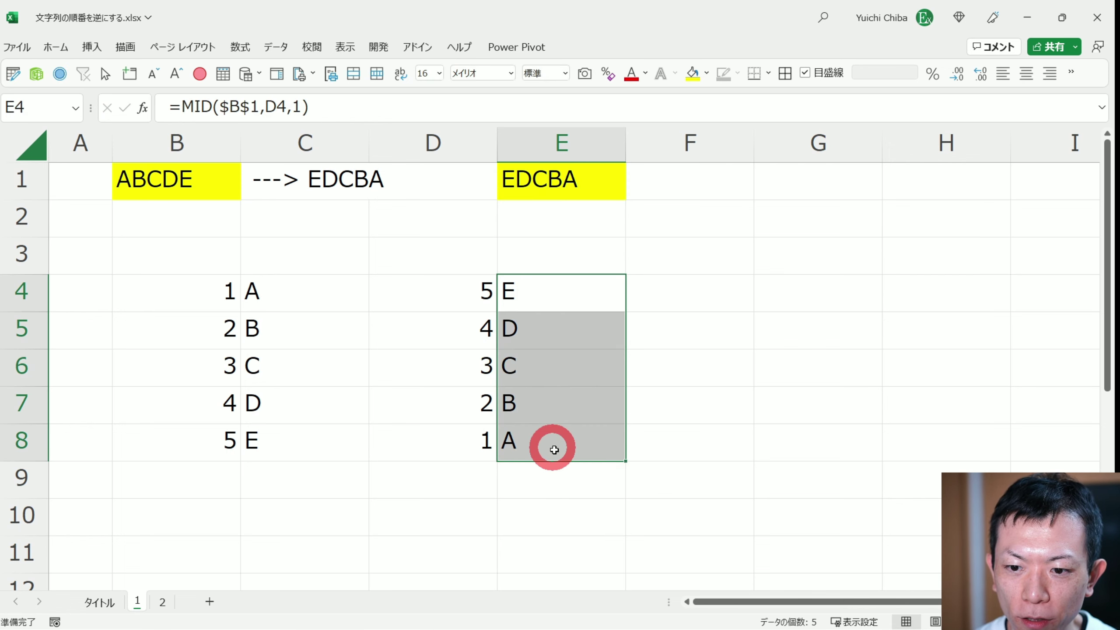
left_click(533, 181)
left_click(520, 262)
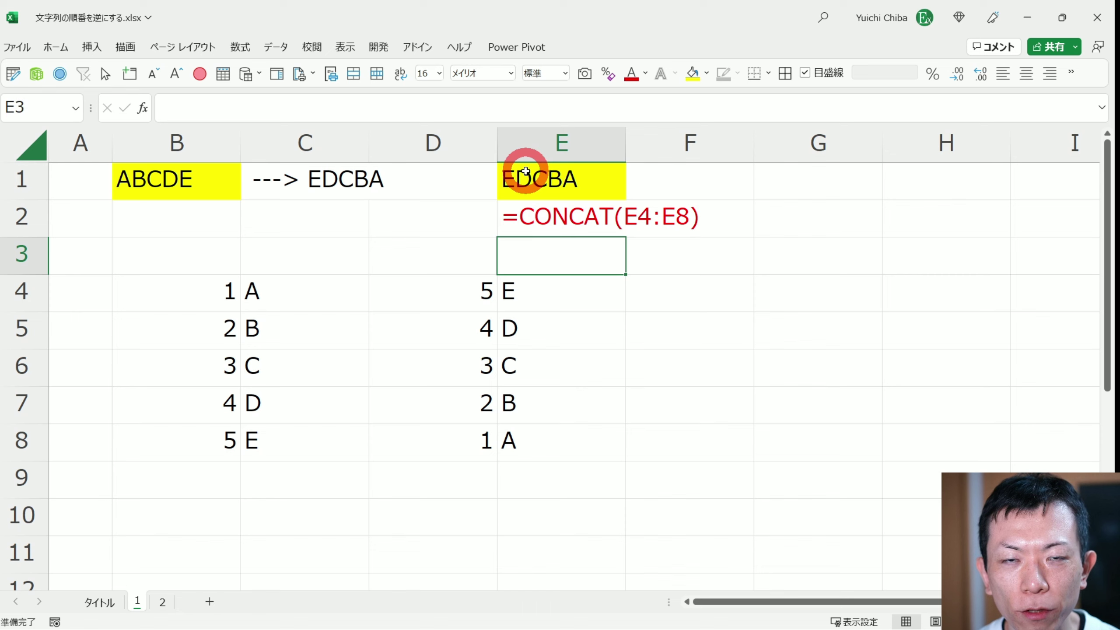
left_click(161, 181)
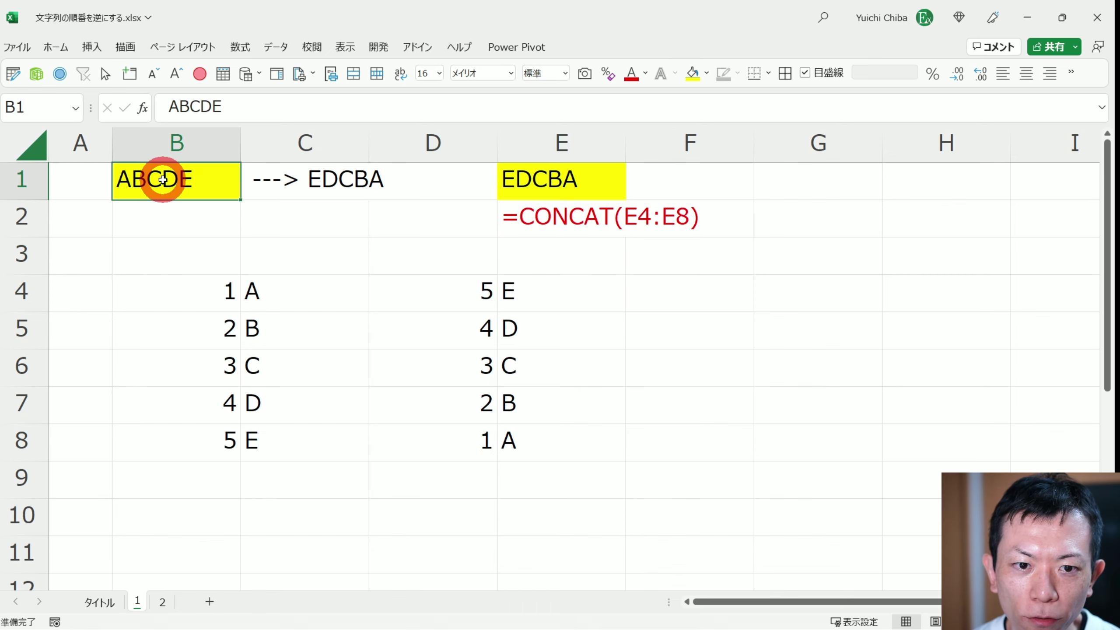
left_click_drag(465, 293, 466, 440)
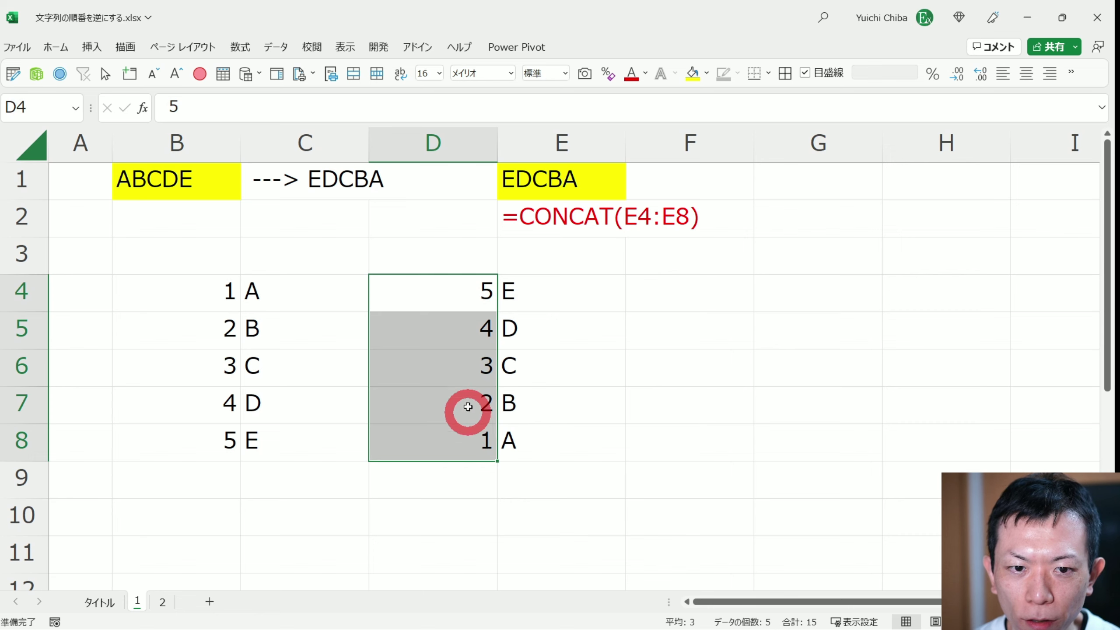
left_click(524, 291)
left_click_drag(524, 291, 527, 437)
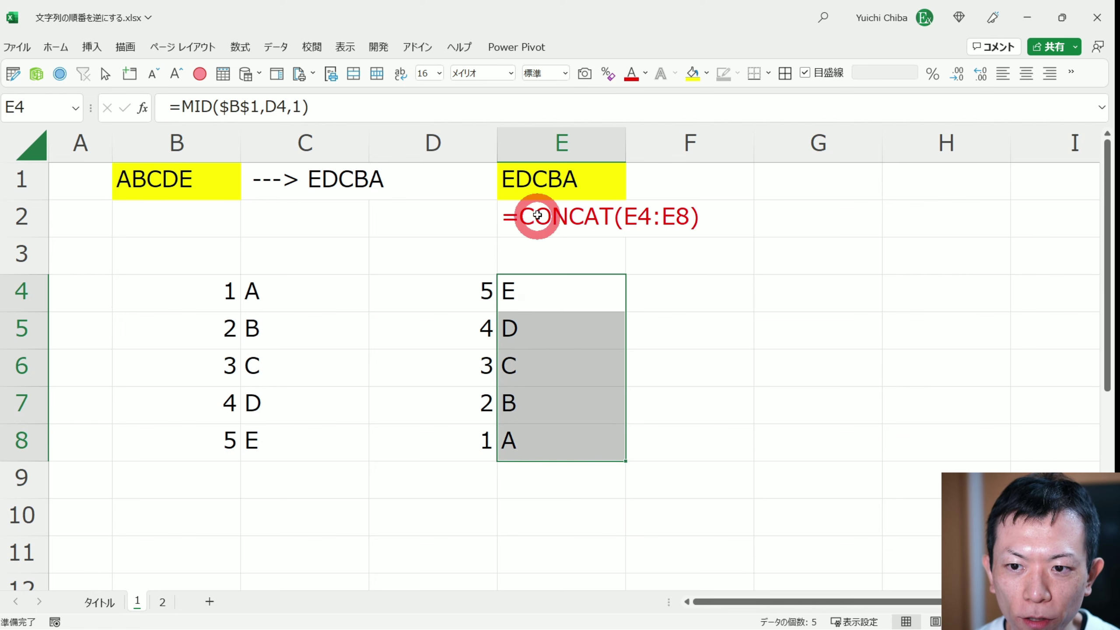
Compare the original ABCDE in B1 with the EDCBA result in E1 and its D4:E8 inputs
left_click(540, 180)
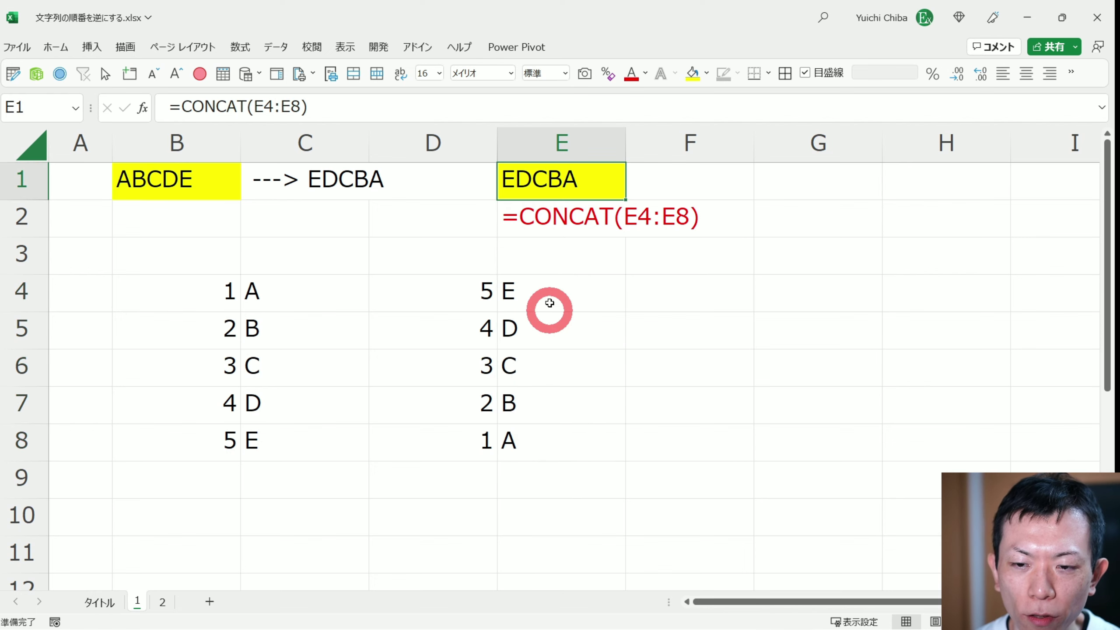
left_click(188, 180)
left_click(527, 176)
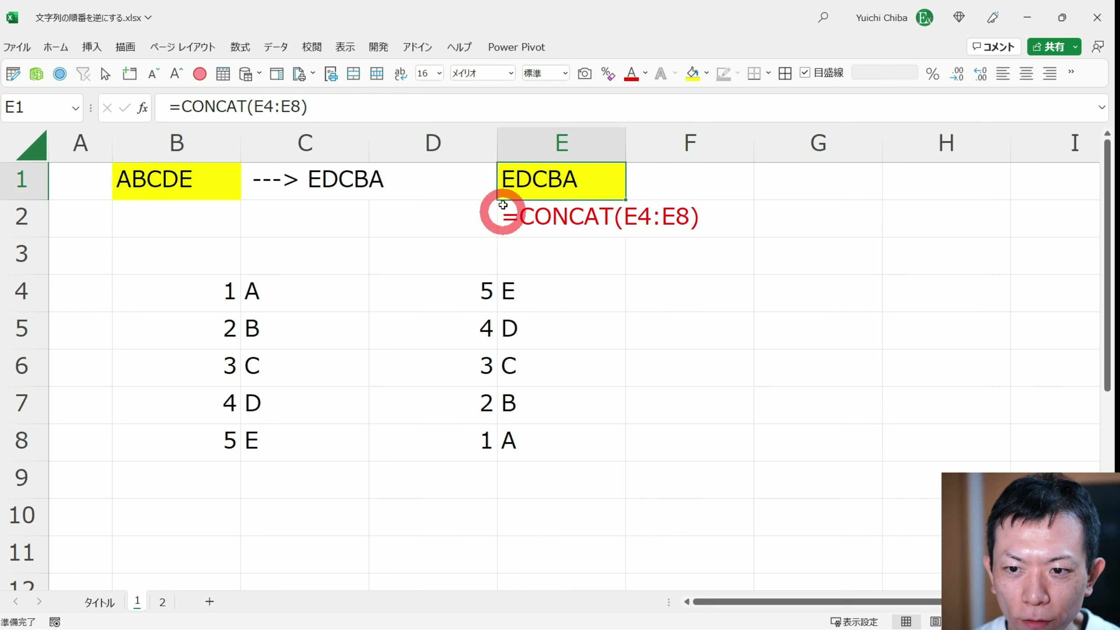
left_click_drag(408, 289, 534, 434)
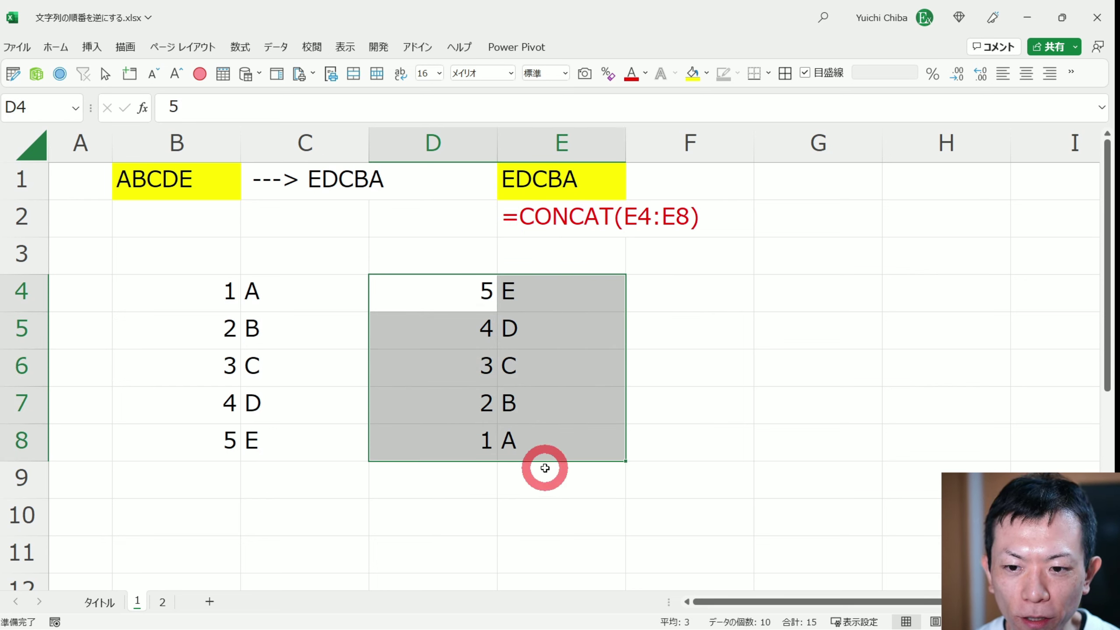
left_click(527, 190)
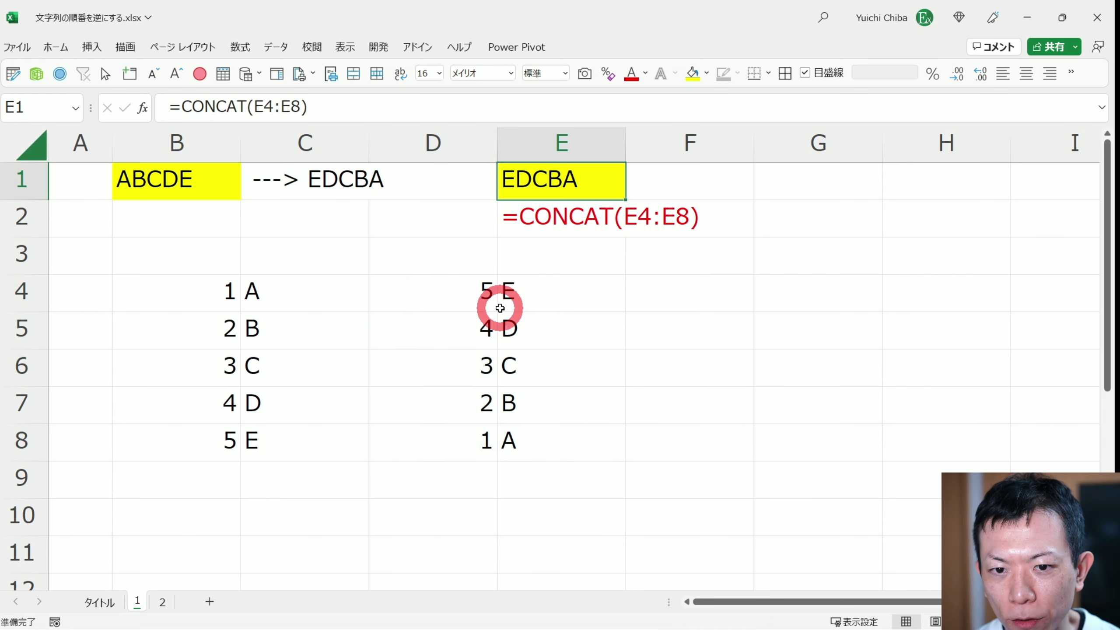
left_click(531, 182)
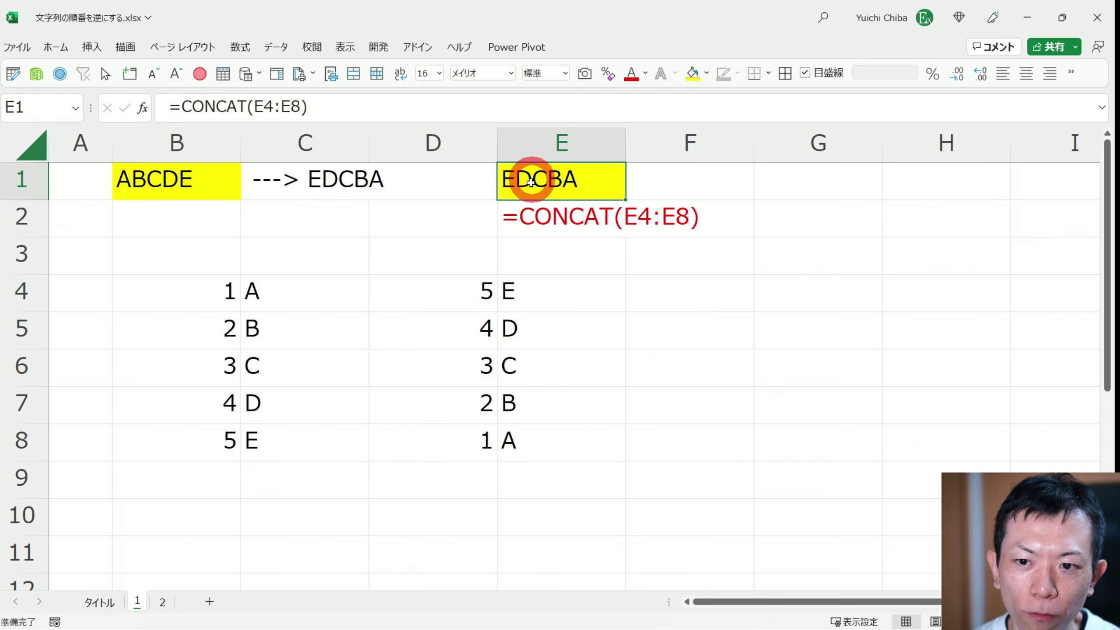
left_click(165, 188)
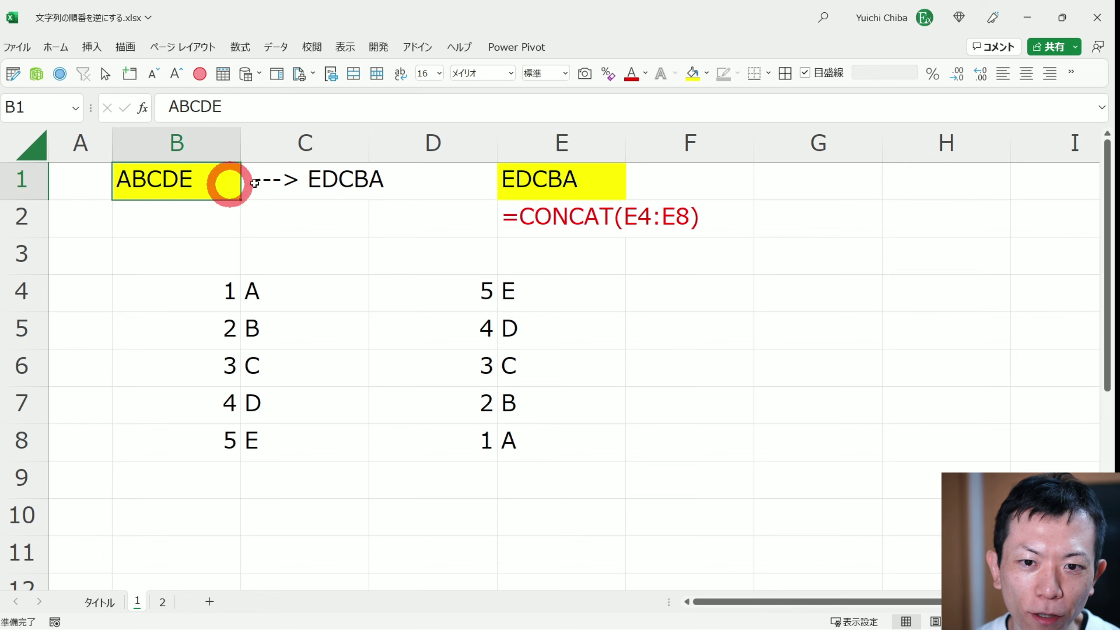
left_click(552, 172)
left_click(539, 179)
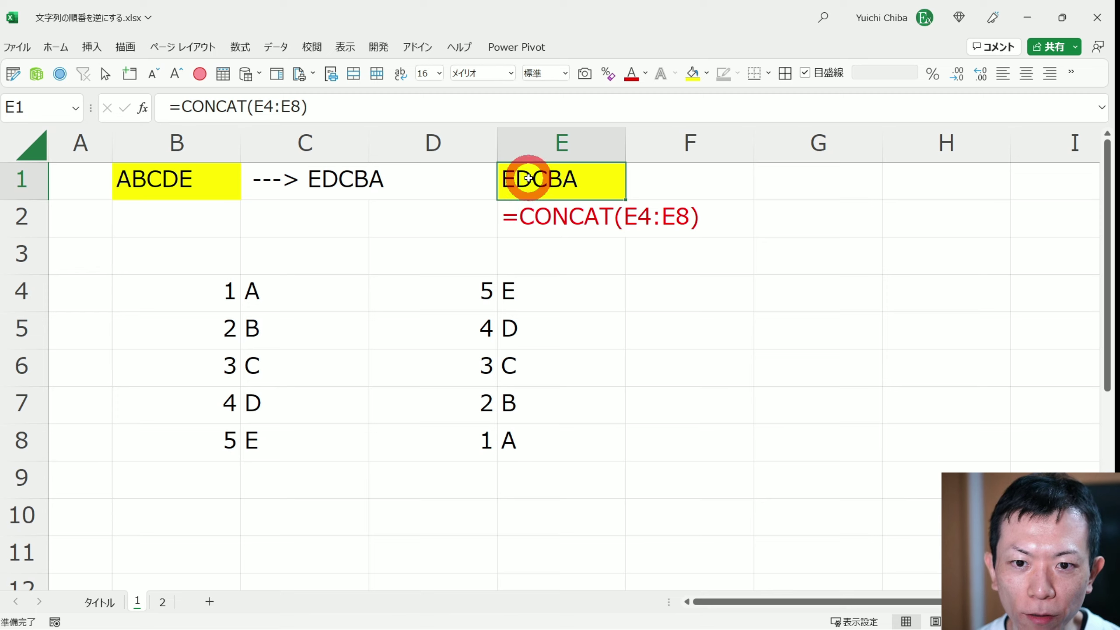
left_click_drag(408, 293, 503, 441)
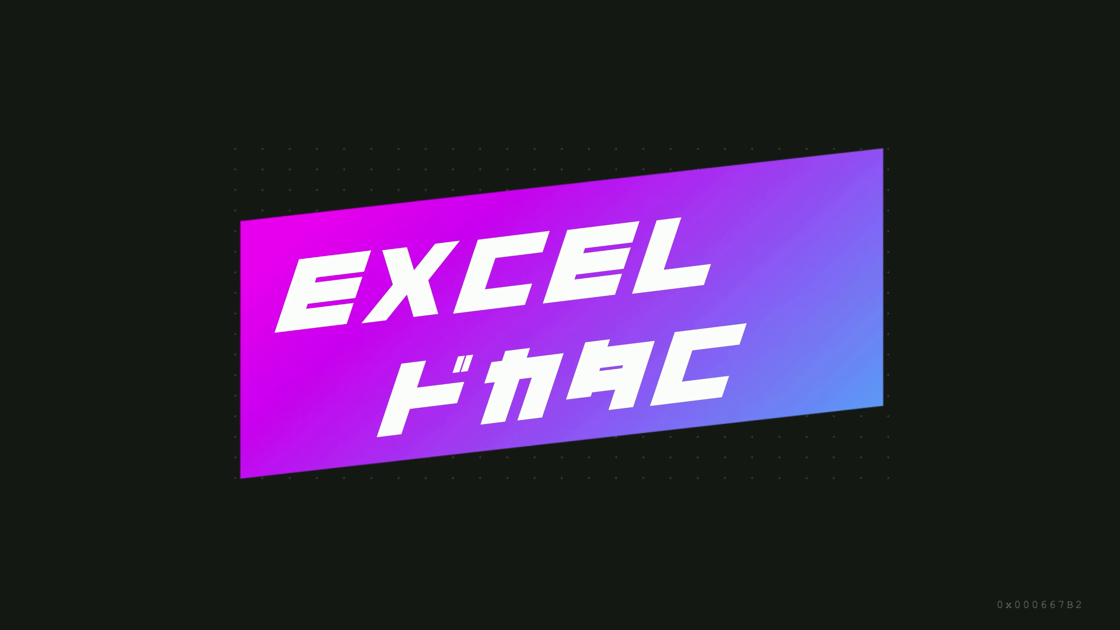
Go to sheet 2 and select its empty yellow cell B3
left_click(214, 233)
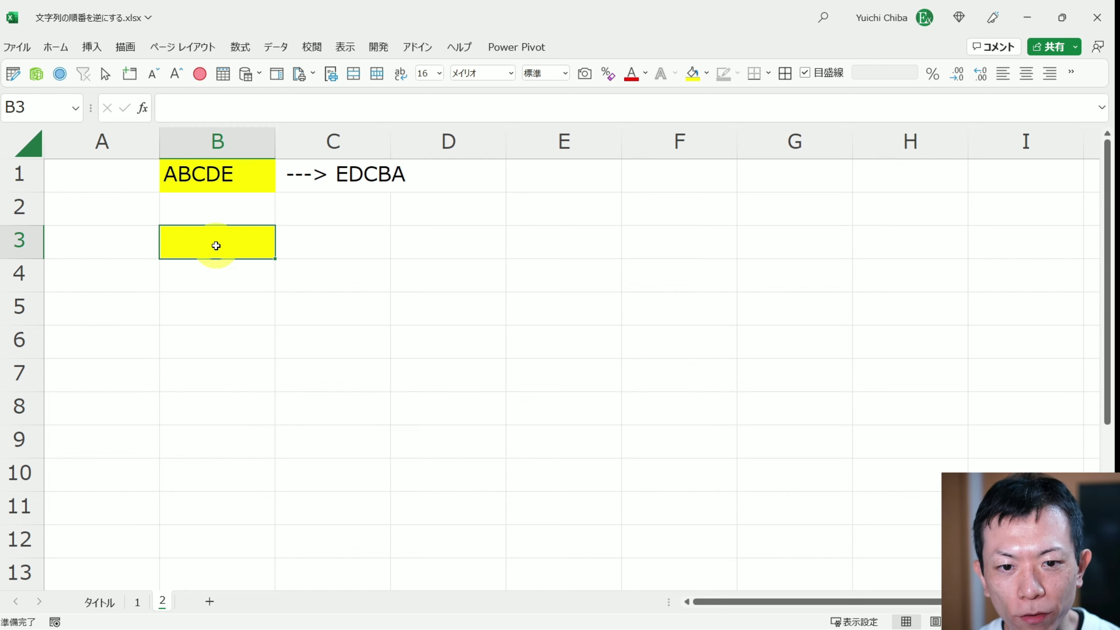
Enter =SEQUENCE(5) in B6 so the numbers 1 to 5 spill down B6:B10
left_click(224, 336)
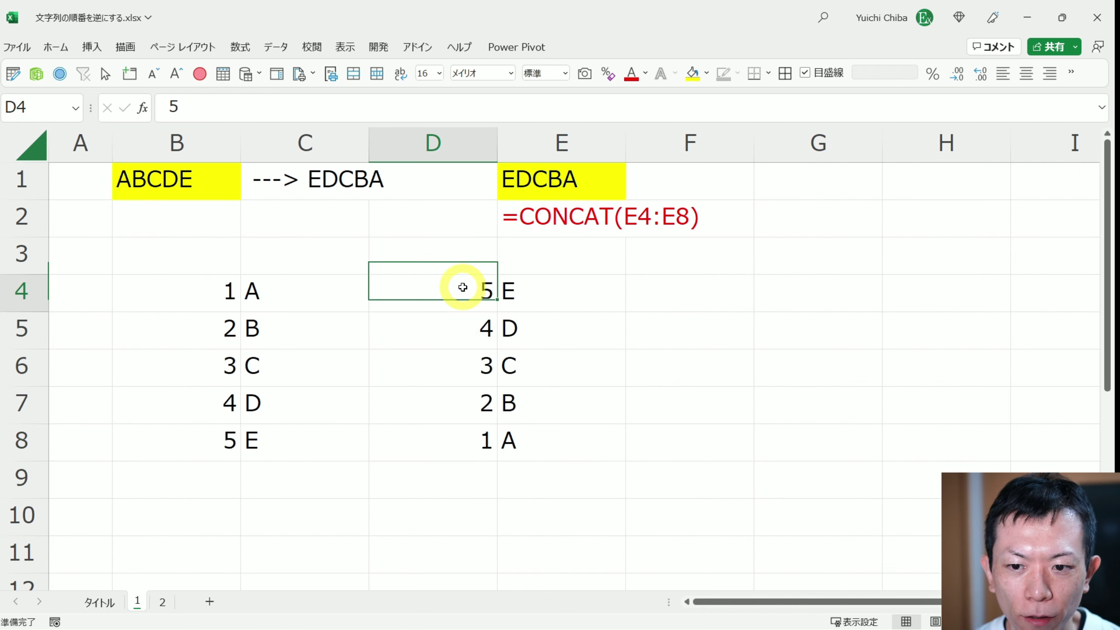
left_click_drag(462, 287, 464, 430)
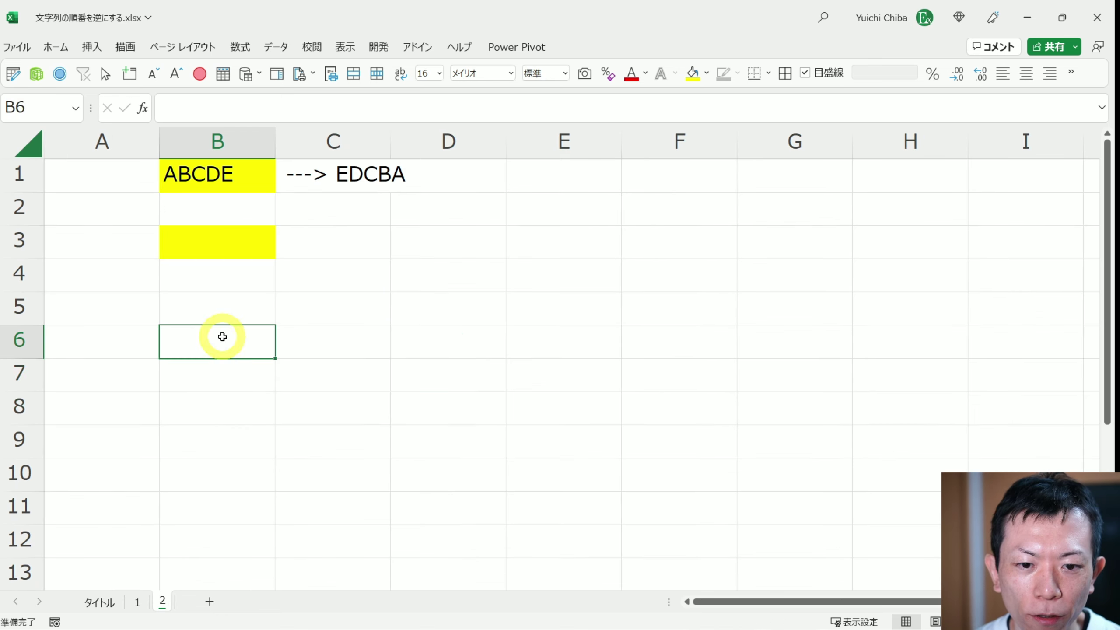
left_click_drag(220, 333, 216, 503)
left_click_drag(185, 371, 190, 339)
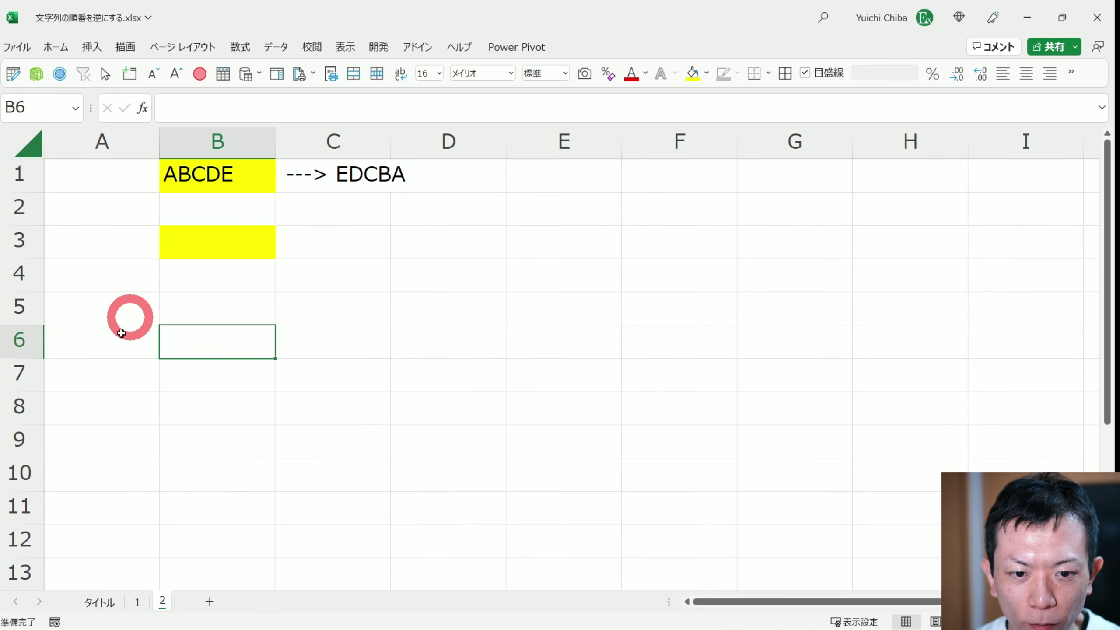
type("=seq")
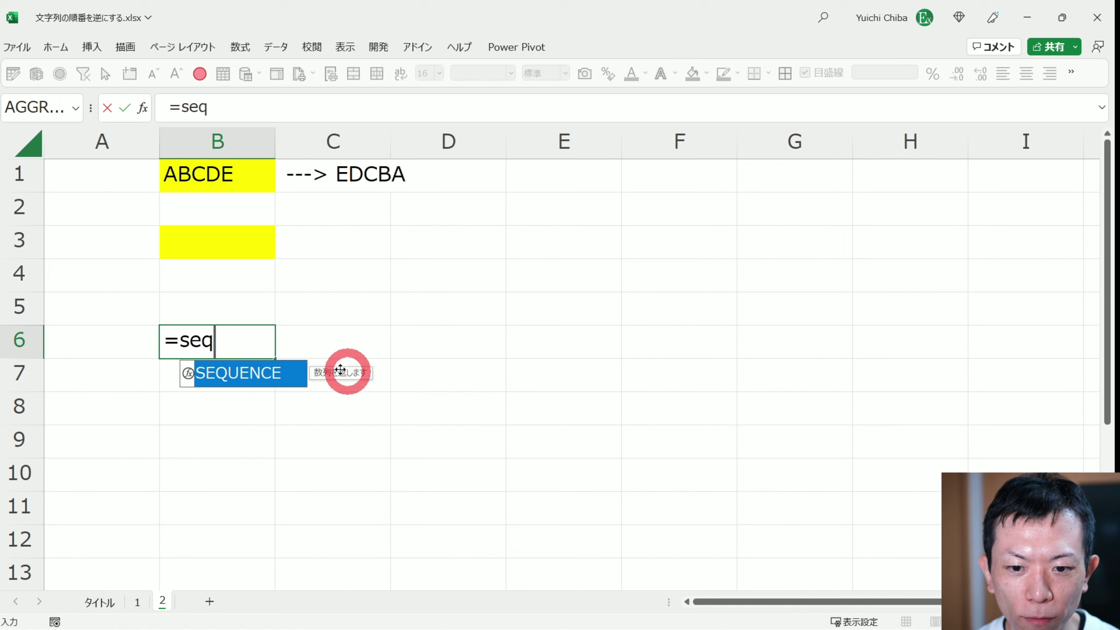
key("Tab")
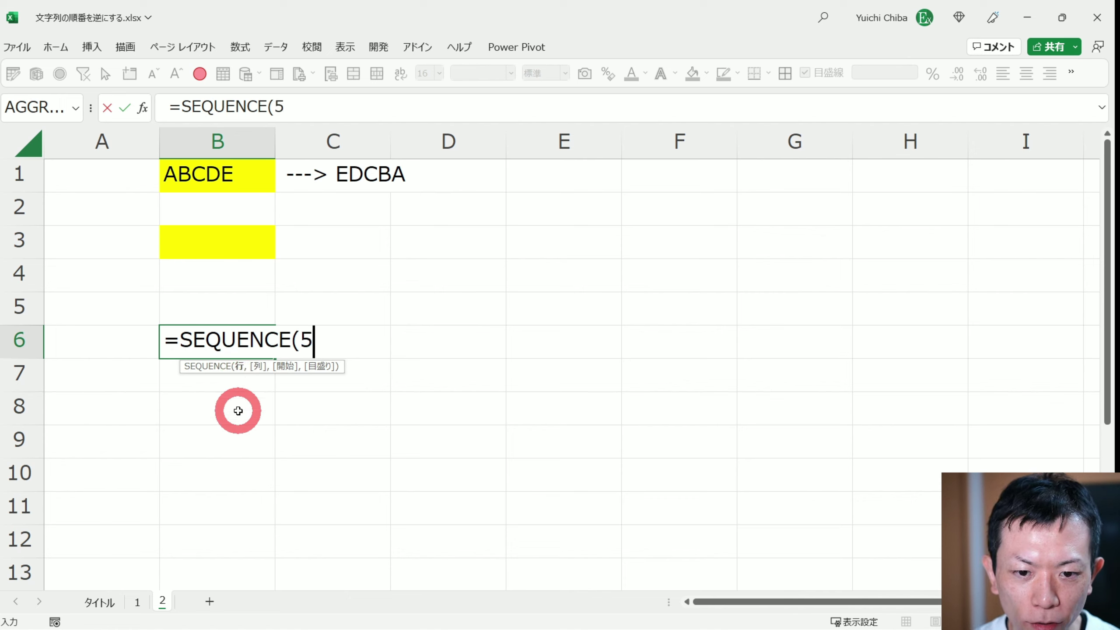
type(")")
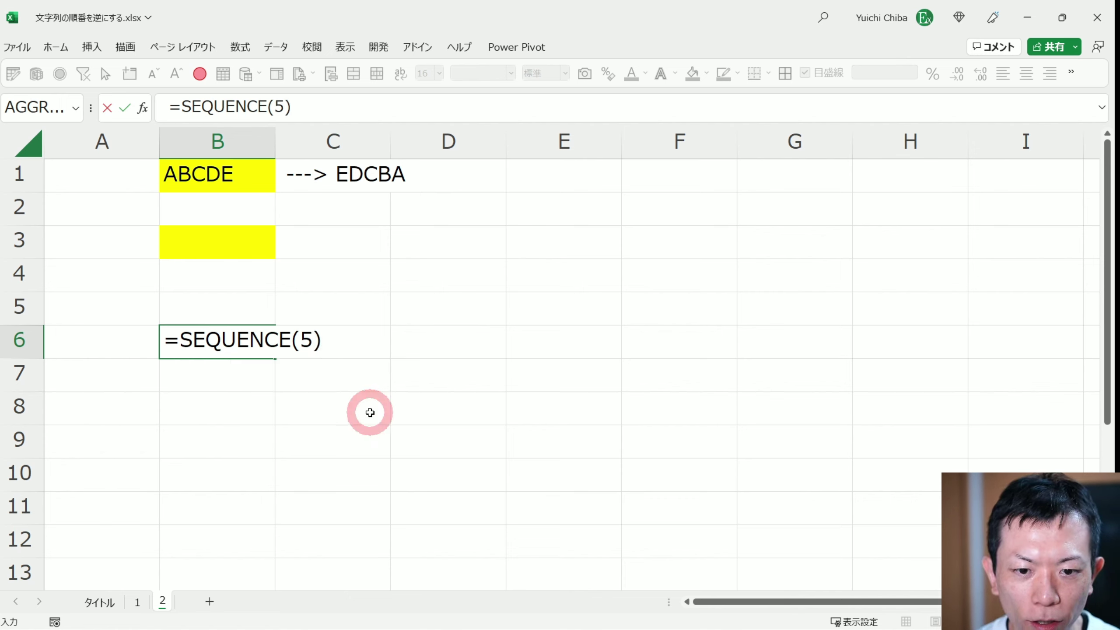
key("ctrl+Return")
left_click_drag(227, 353, 243, 464)
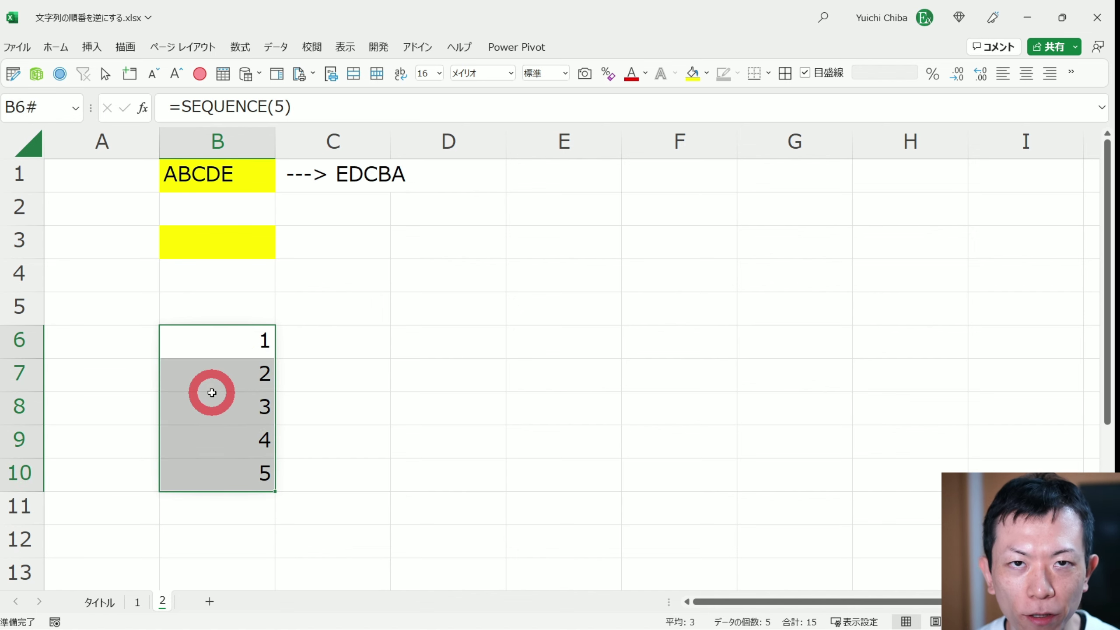
Reopen B6's formula and position the cursor at the count 5 to replace it
double_click(240, 338)
left_click(295, 338)
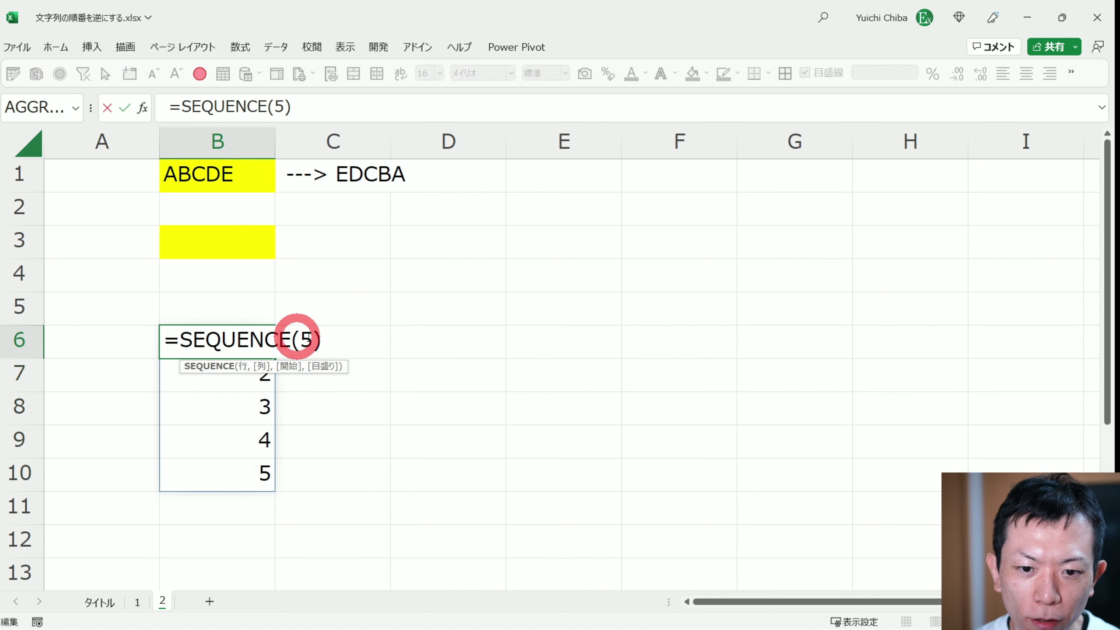
left_click(267, 362)
left_click(307, 339)
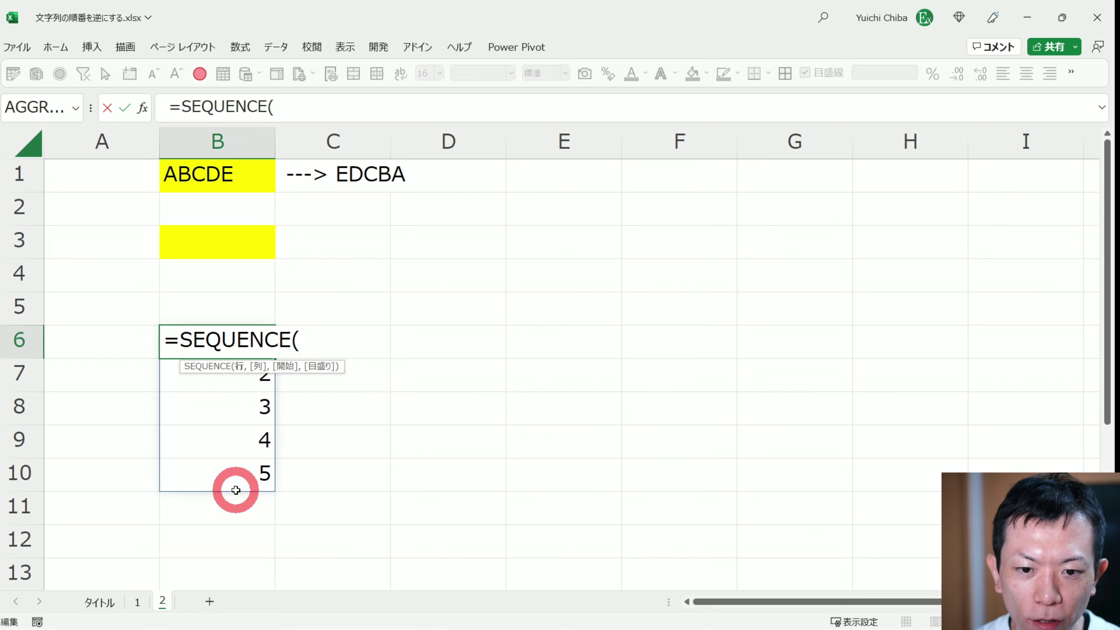
Replace the fixed count with LEN(B1), previewing that it evaluates to 5 with F9
type("len")
key("Tab")
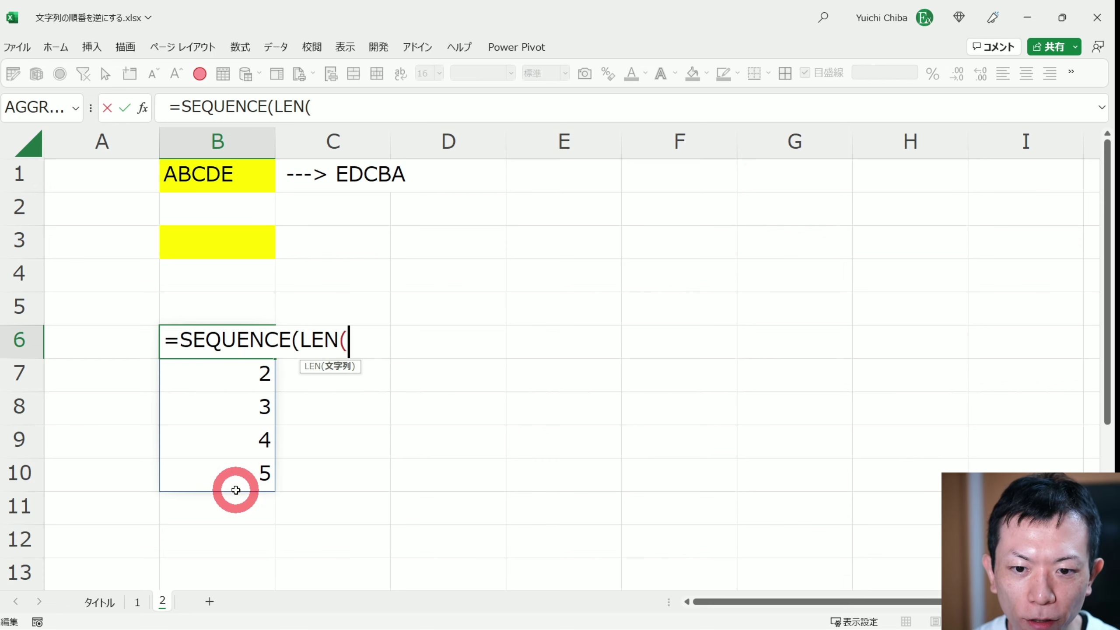
left_click(223, 178)
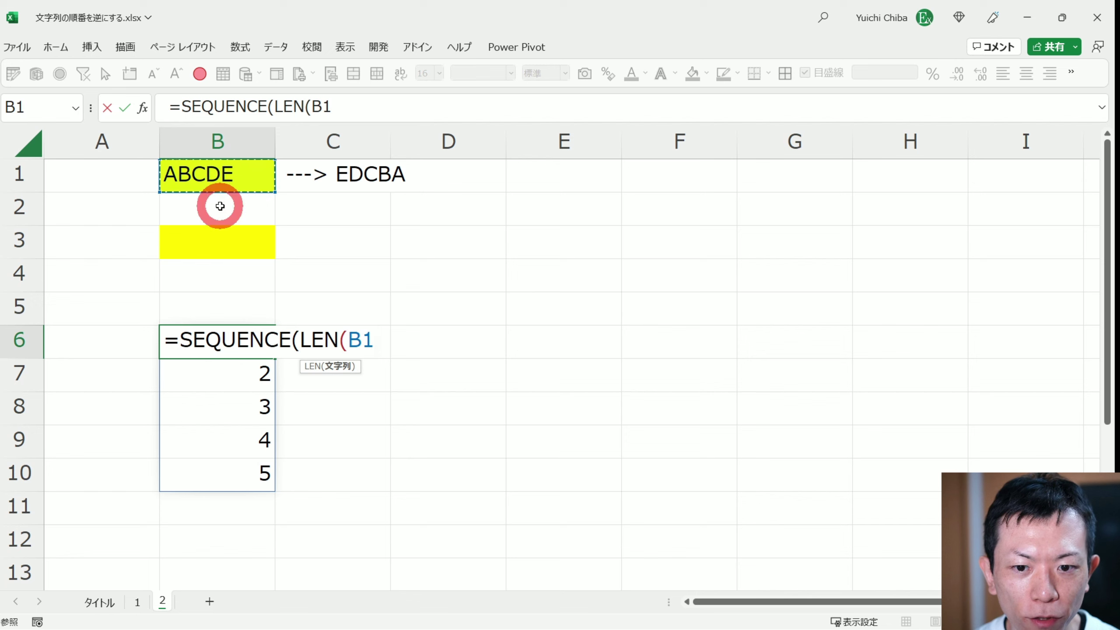
type(")")
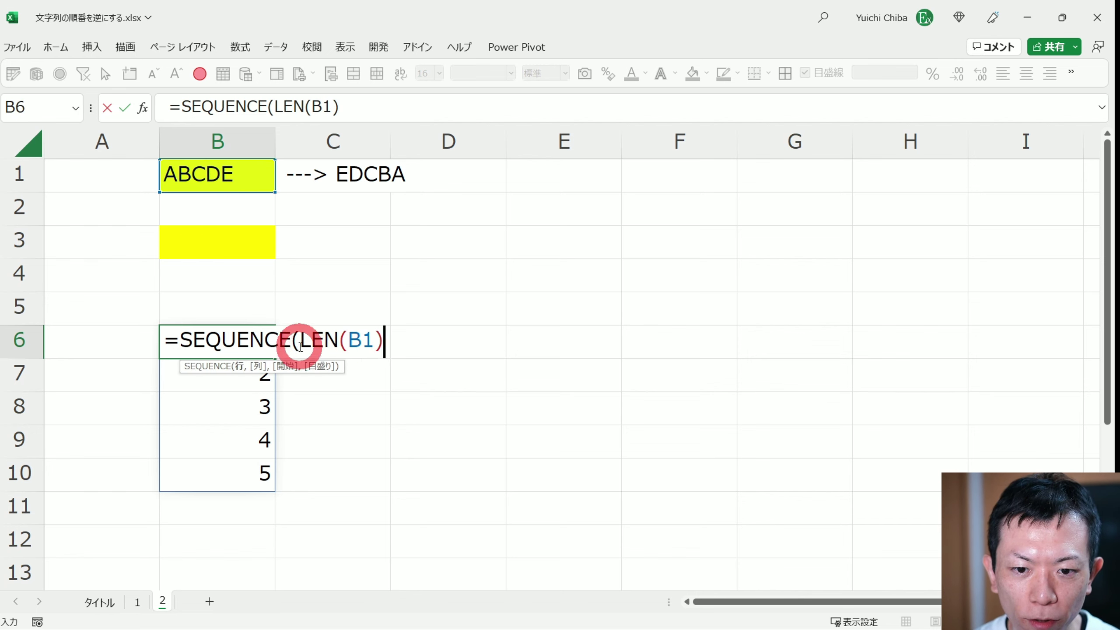
left_click_drag(299, 342, 424, 348)
key("F9")
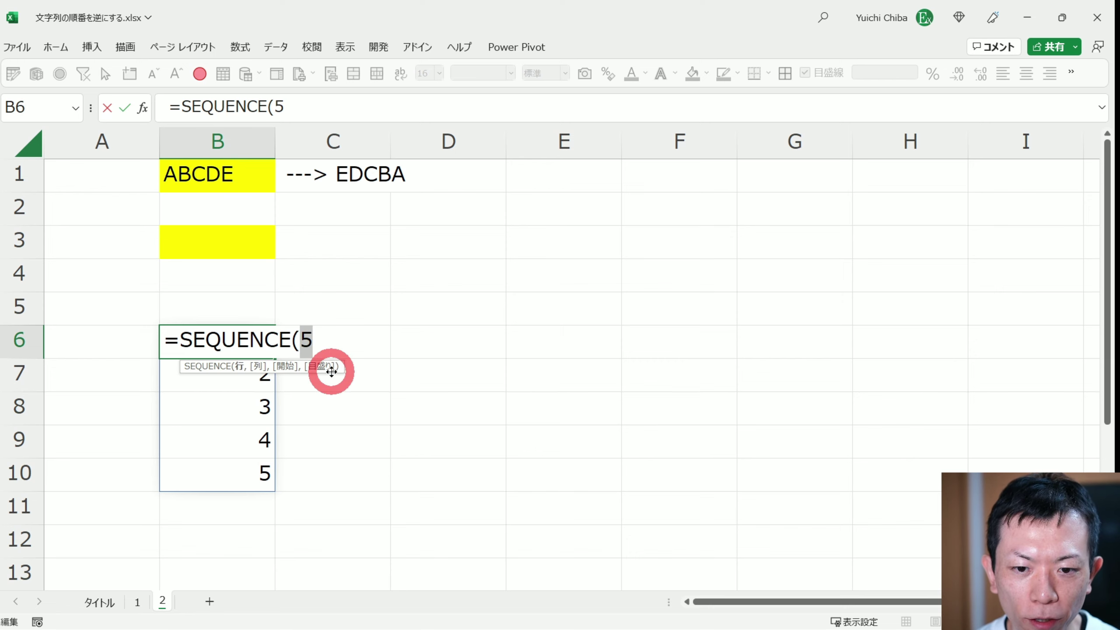
key("ctrl+z")
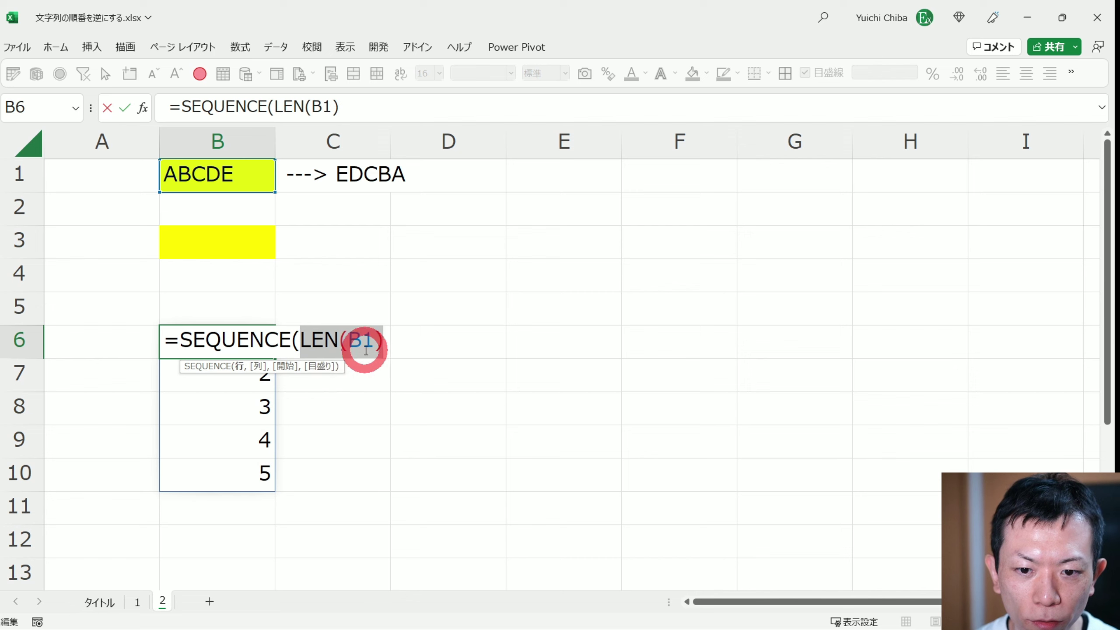
left_click(370, 341)
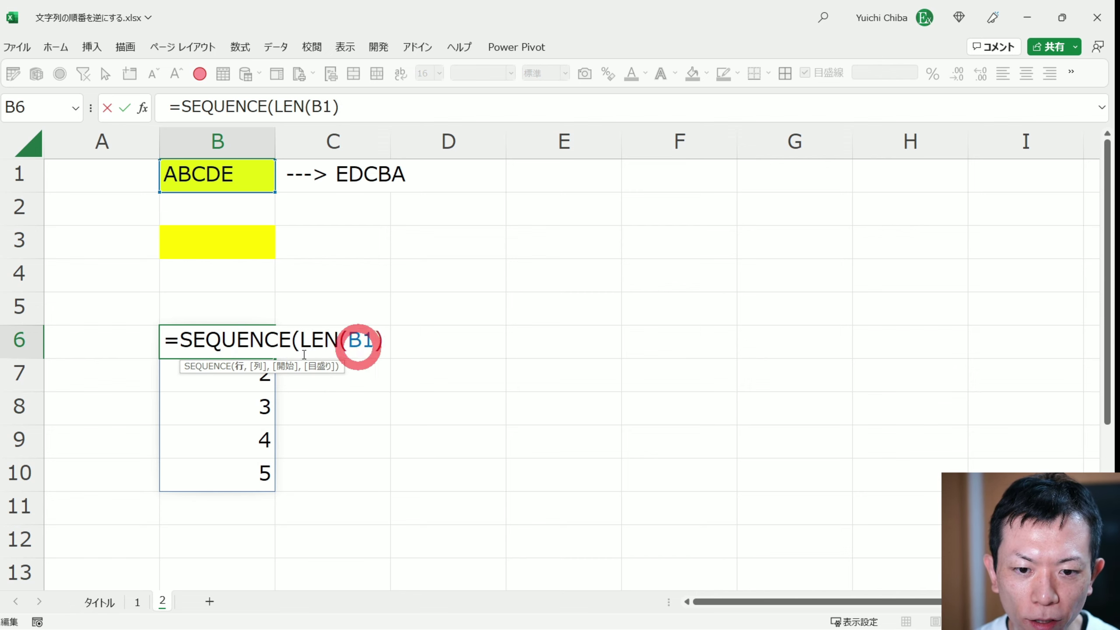
Finish =SEQUENCE(LEN(B1),,LEN(B1),-1) so B6:B10 counts down 5, 4, 3, 2, 1
type(",,")
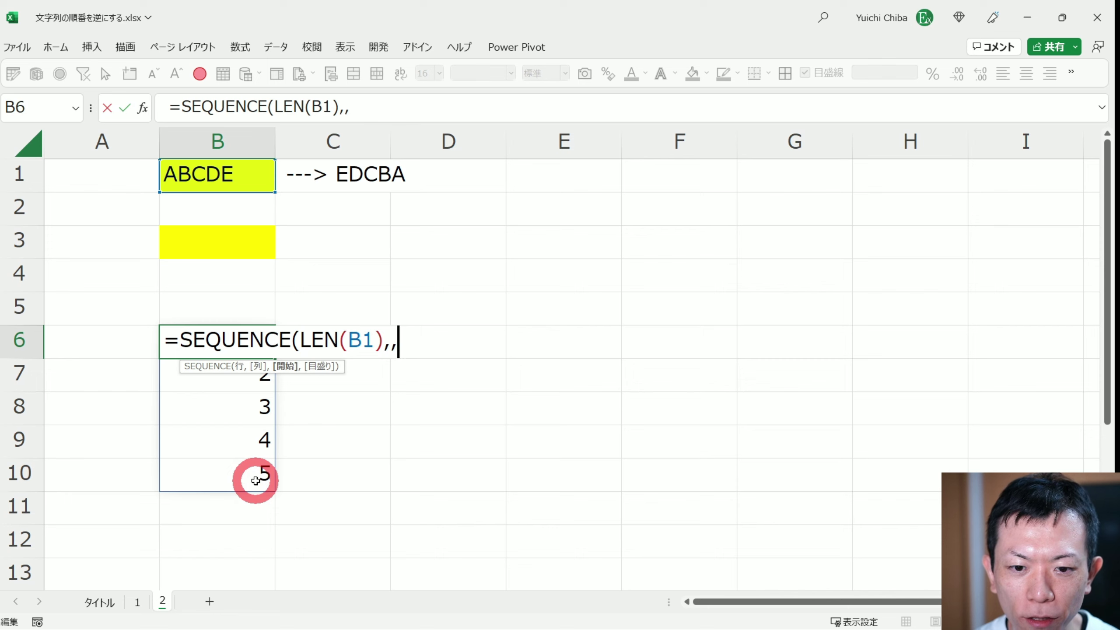
left_click_drag(301, 339, 382, 339)
key("ctrl+c")
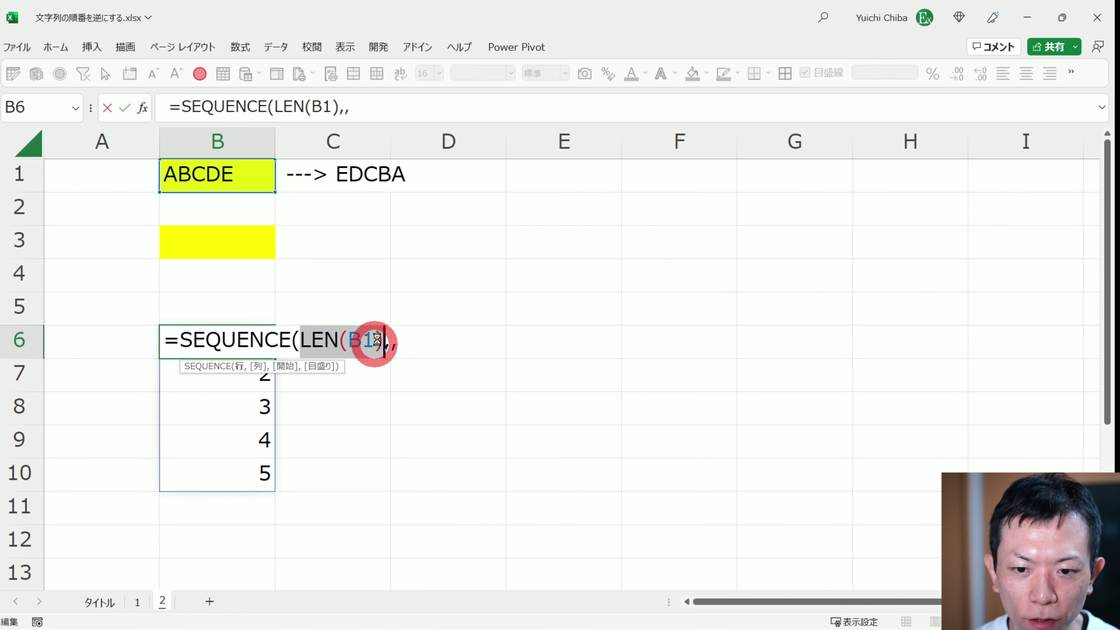
key("End")
key("ctrl+v")
type(",")
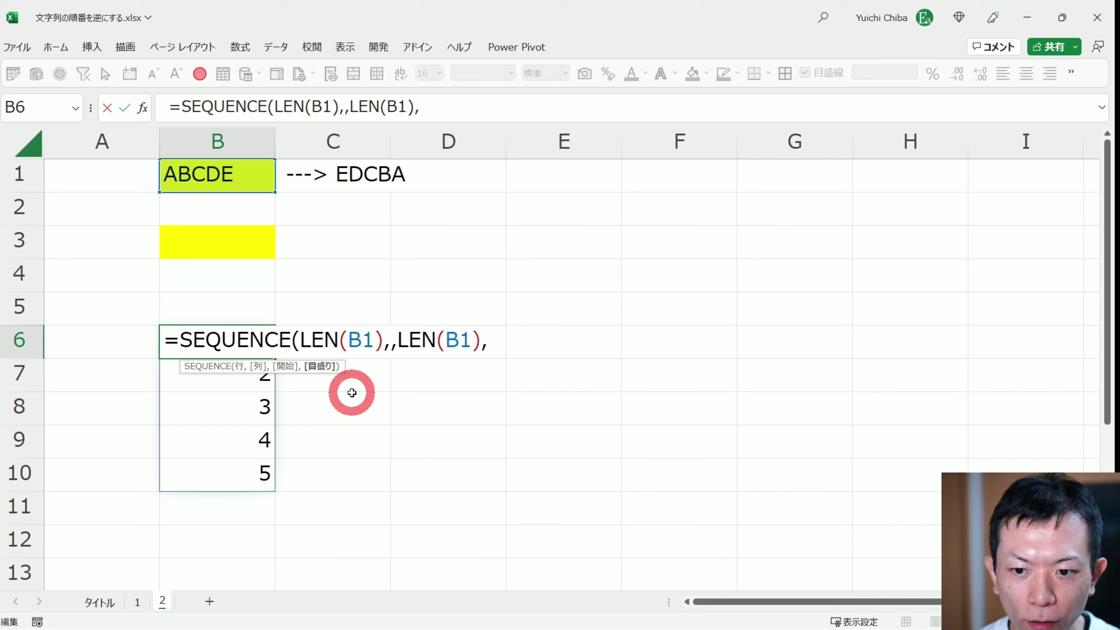
type(")")
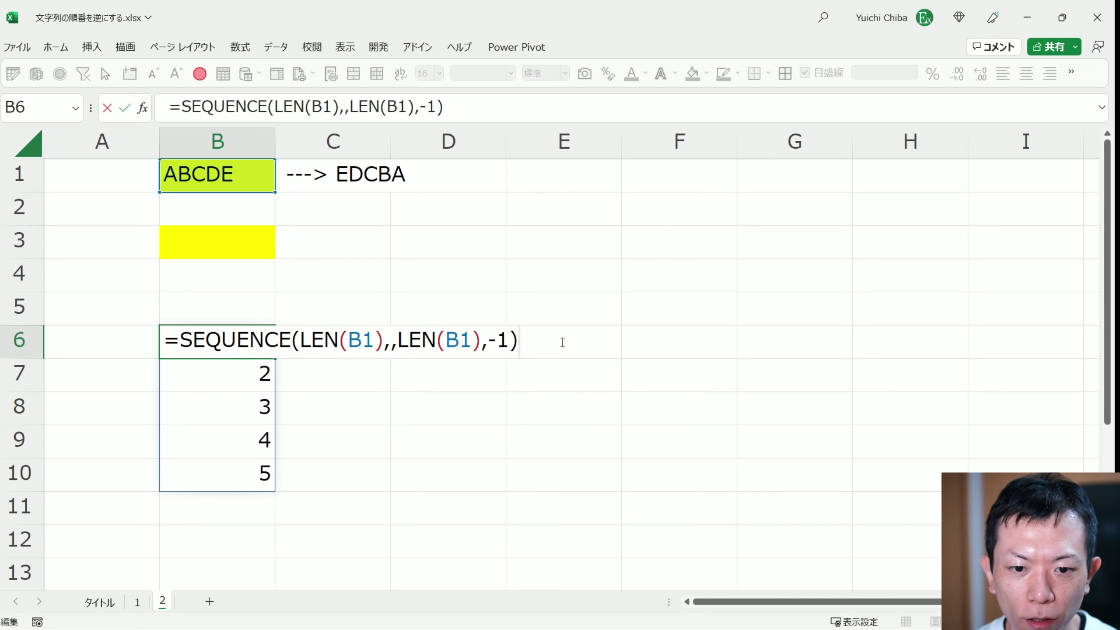
key("ctrl+Return")
key("Down")
key("Down")
key("Down")
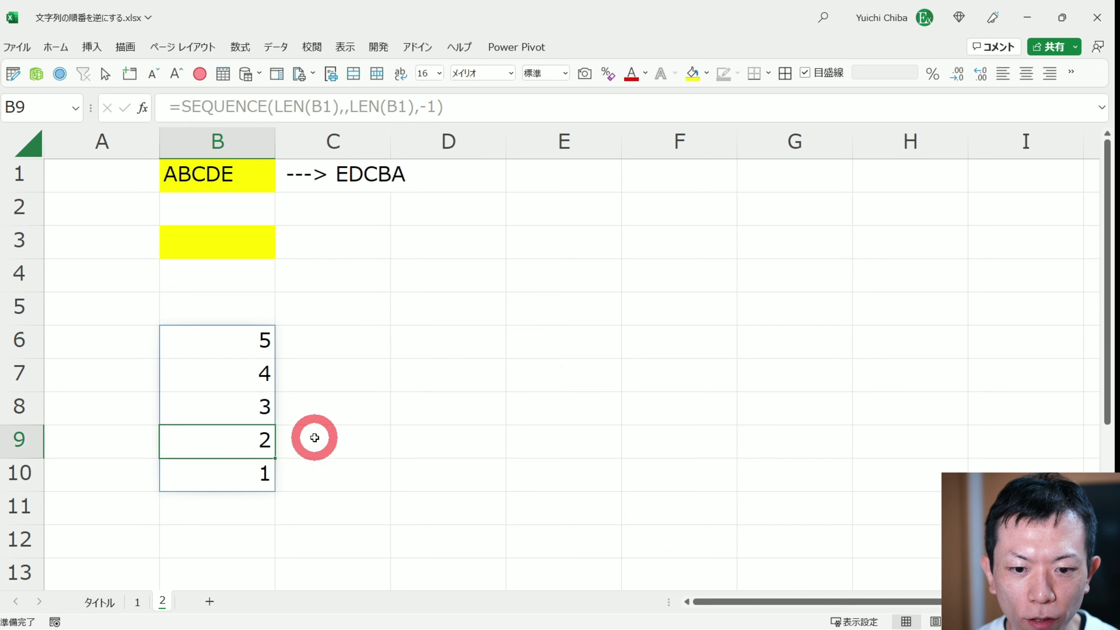
key("Down")
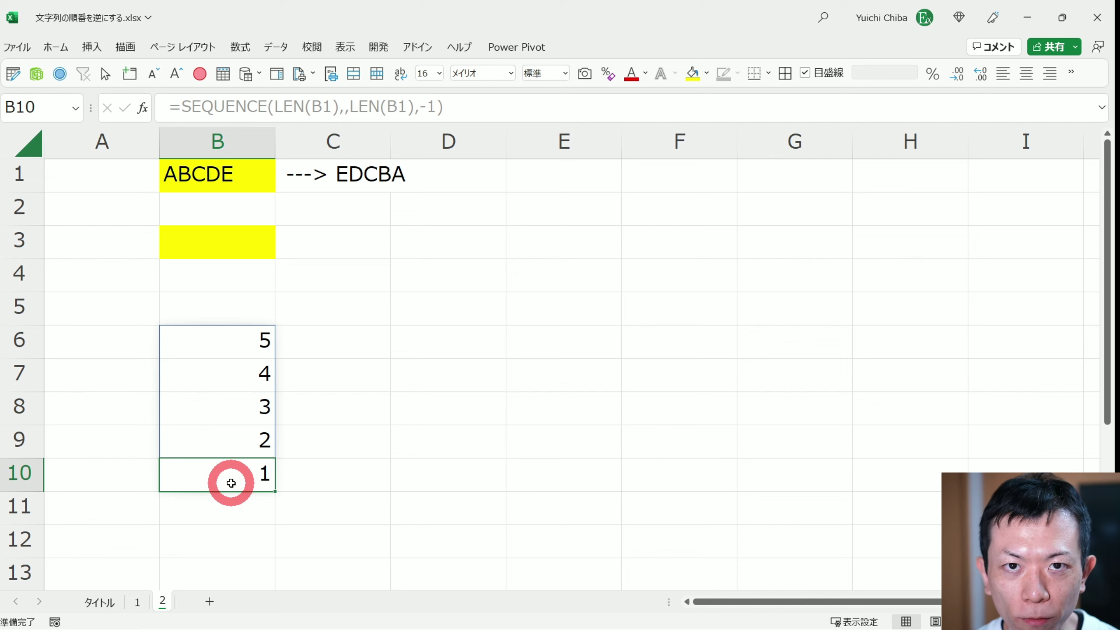
left_click_drag(226, 340, 232, 473)
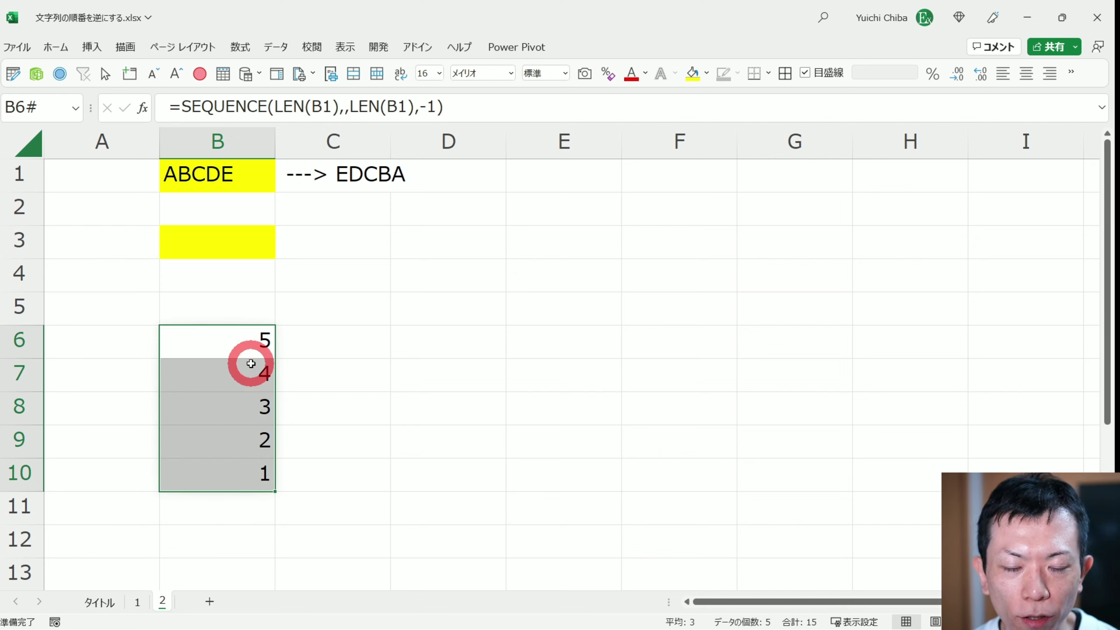
key("ctrl+Page_Up")
left_click(538, 288)
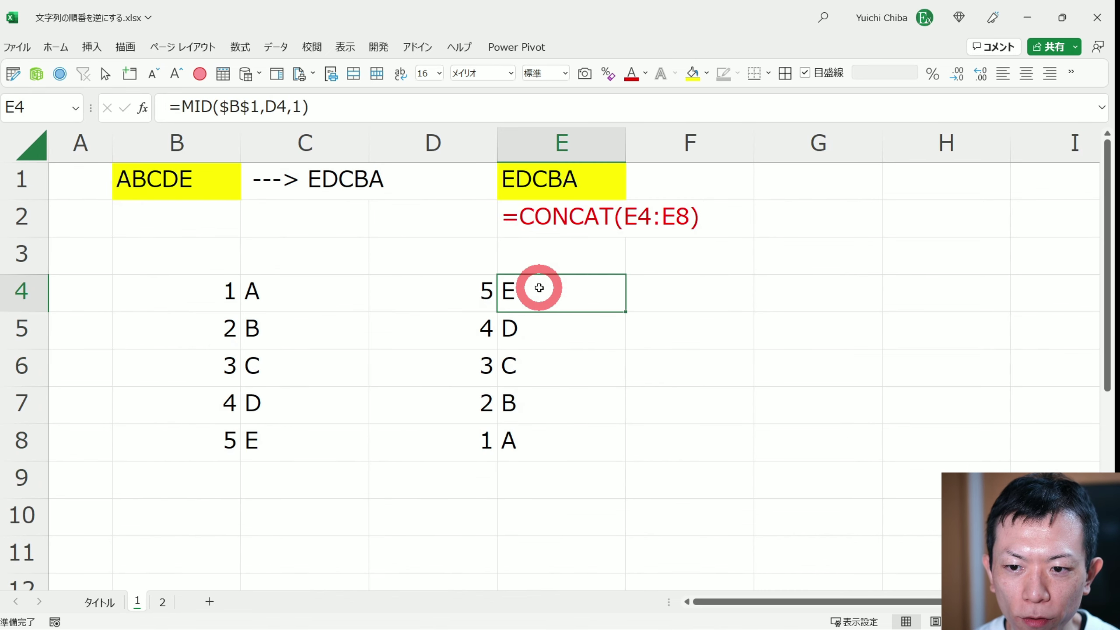
double_click(546, 295)
left_click_drag(521, 292, 723, 274)
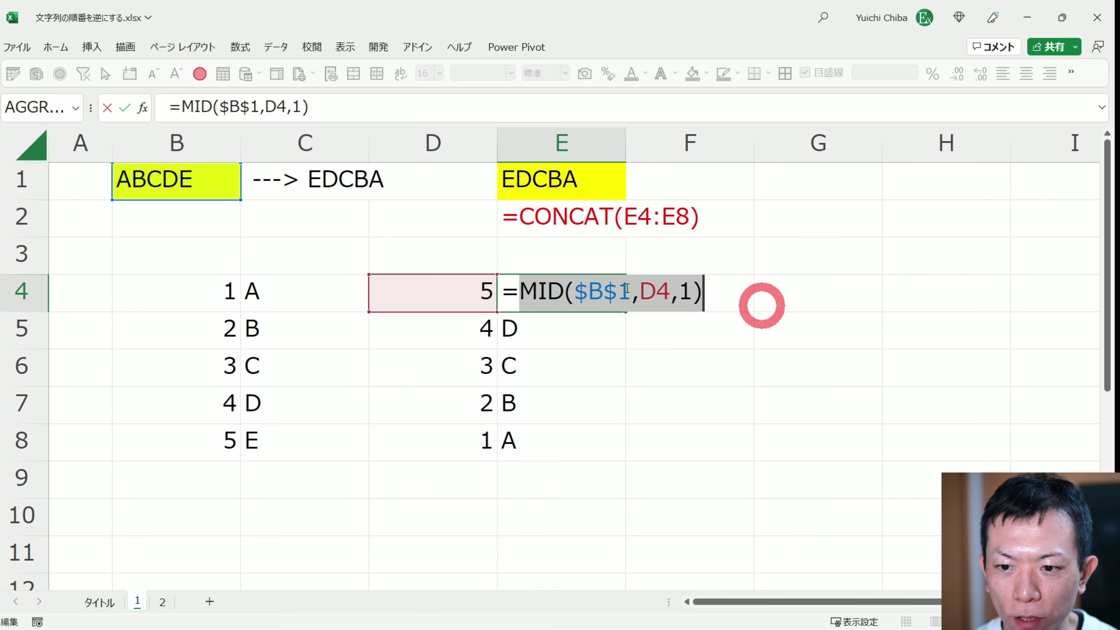
key("Escape")
key("ctrl+Page_Down")
double_click(256, 338)
left_click(300, 345)
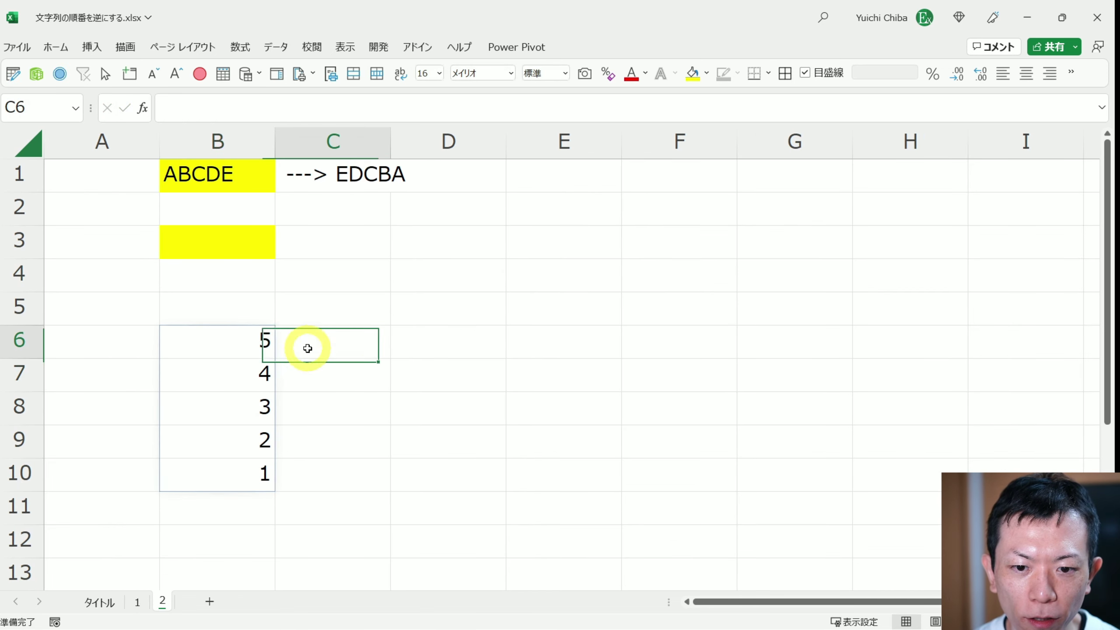
Enter =MID(B1,B6,1) in C6 to pull a letter from B1
type("=mid")
key("Tab")
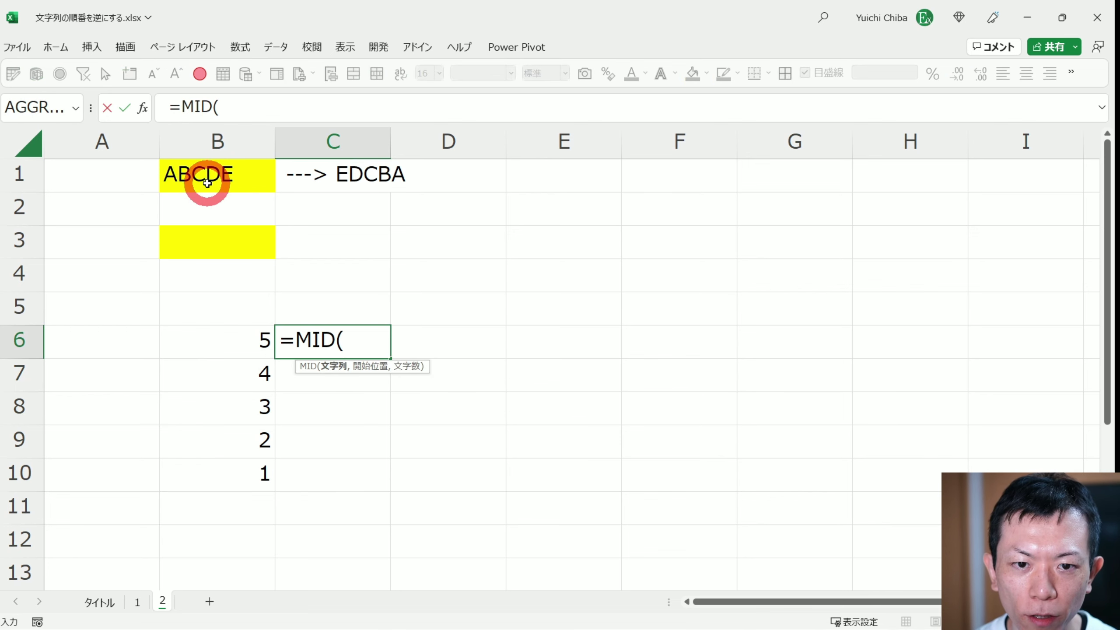
left_click(207, 181)
type(",")
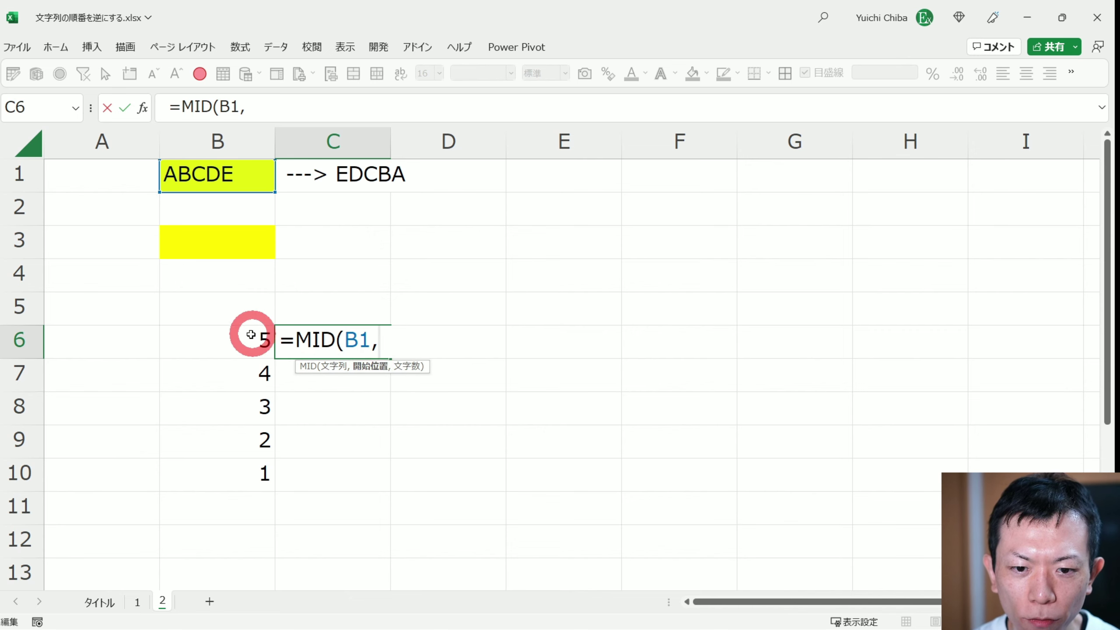
left_click(249, 337)
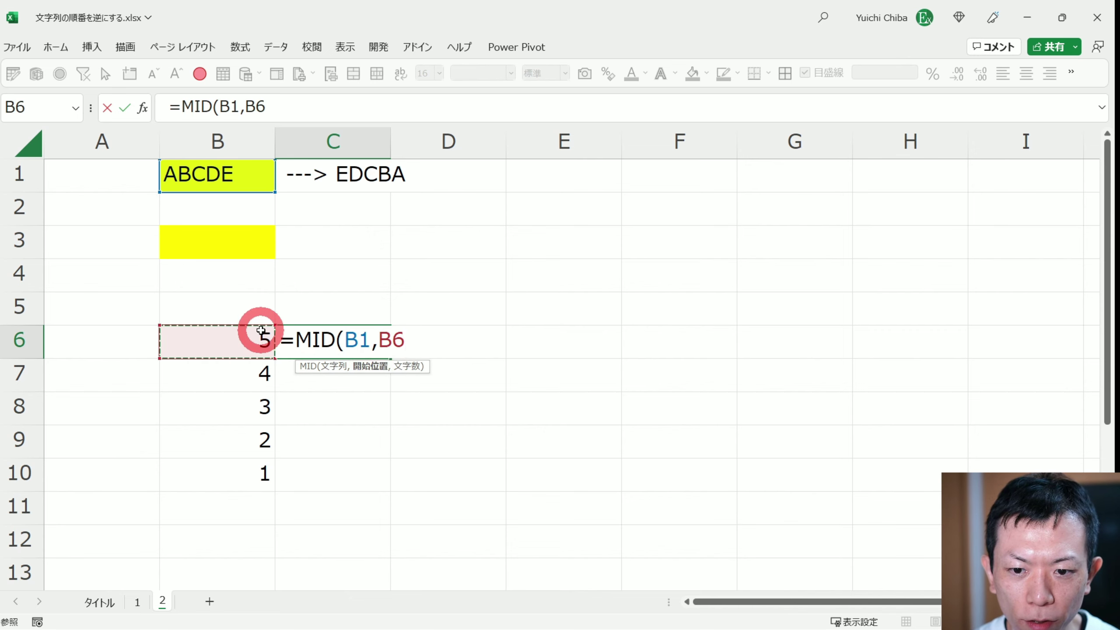
type(")")
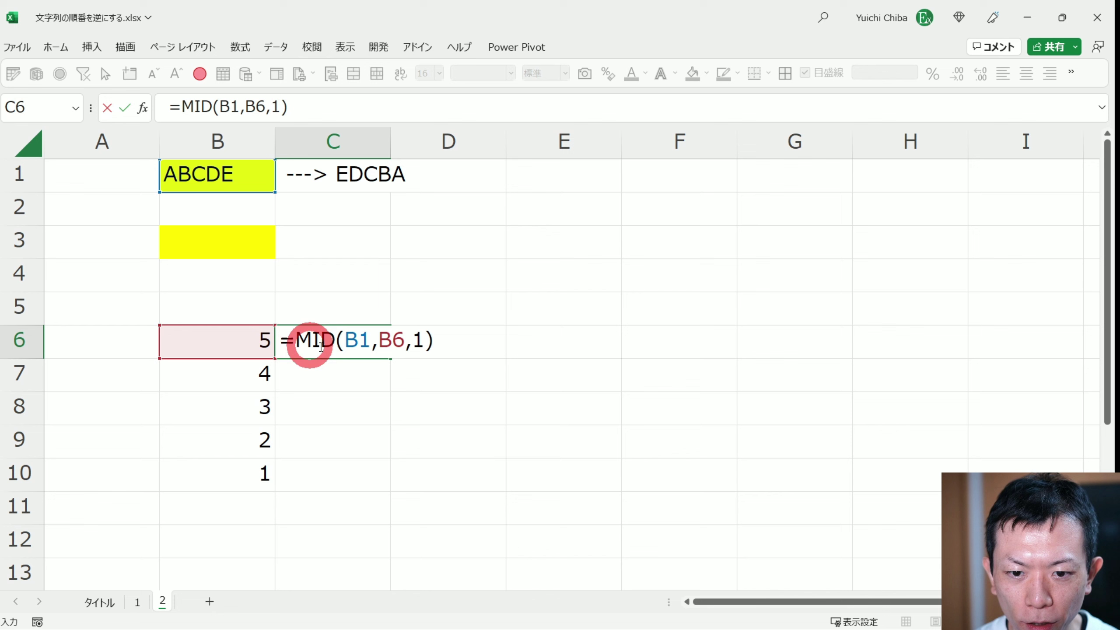
key("ctrl+Return")
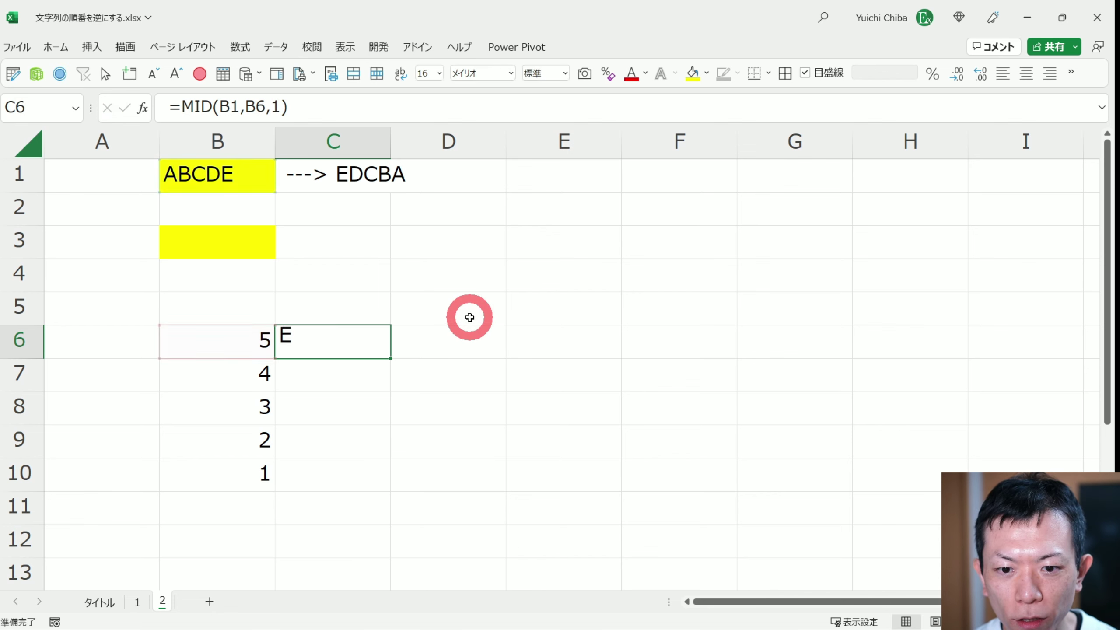
left_click(225, 164)
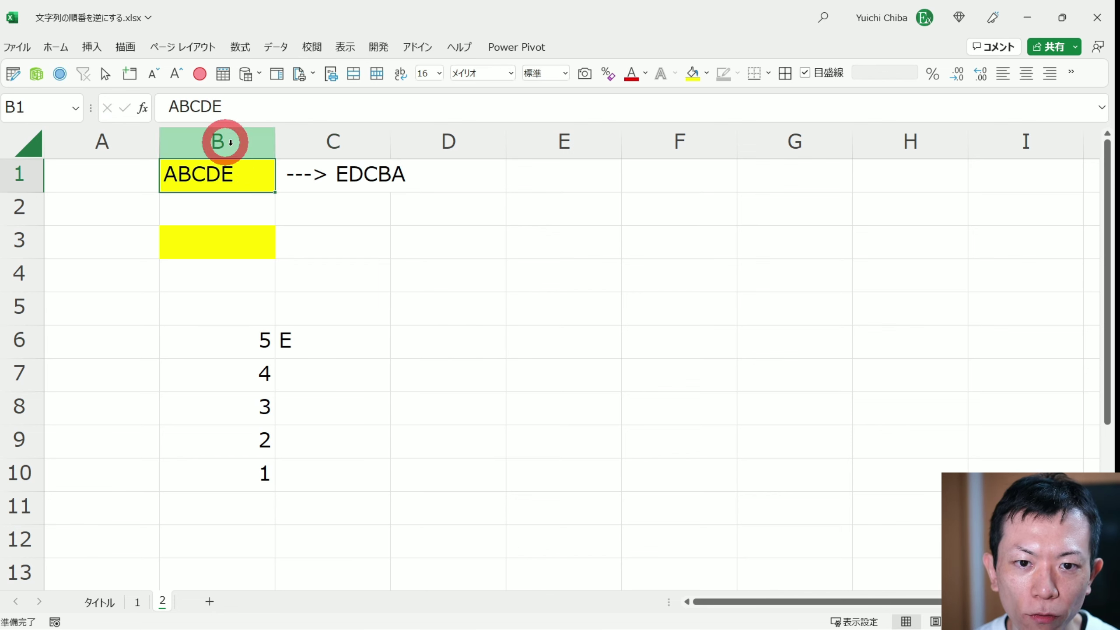
Change the B6 reference to the spill range B6# so C6:C10 lists E, D, C, B, A
double_click(311, 346)
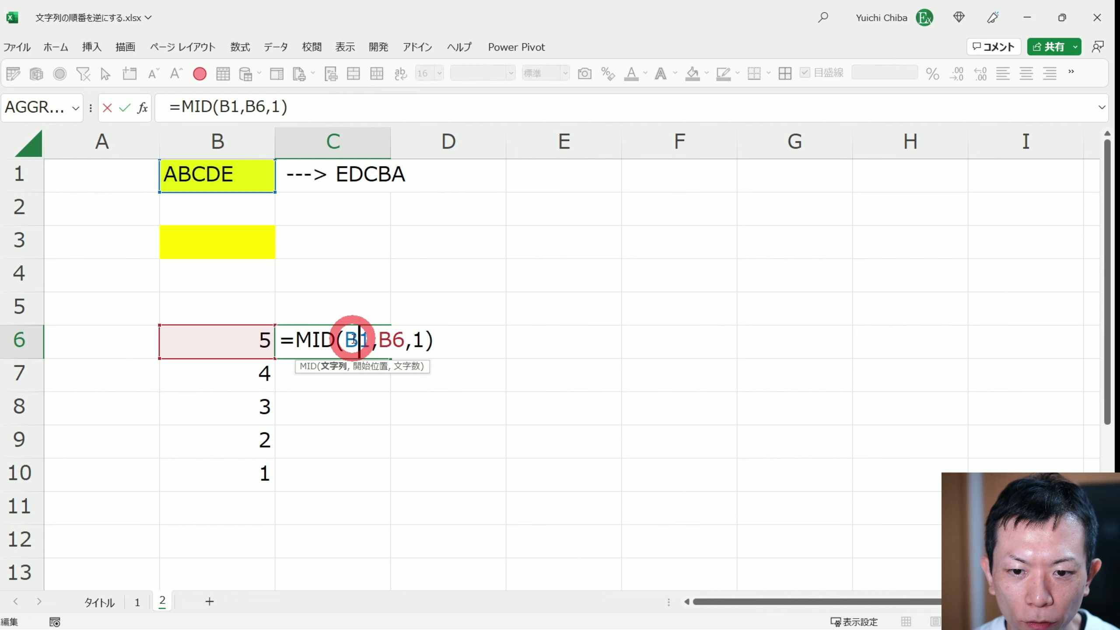
left_click(376, 339)
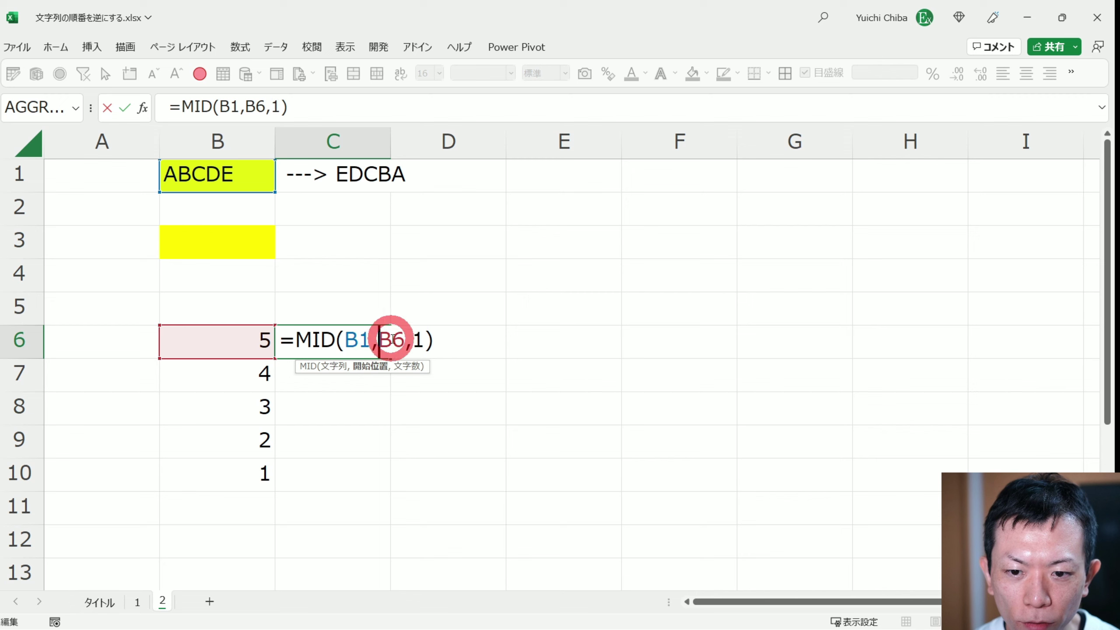
left_click(405, 340)
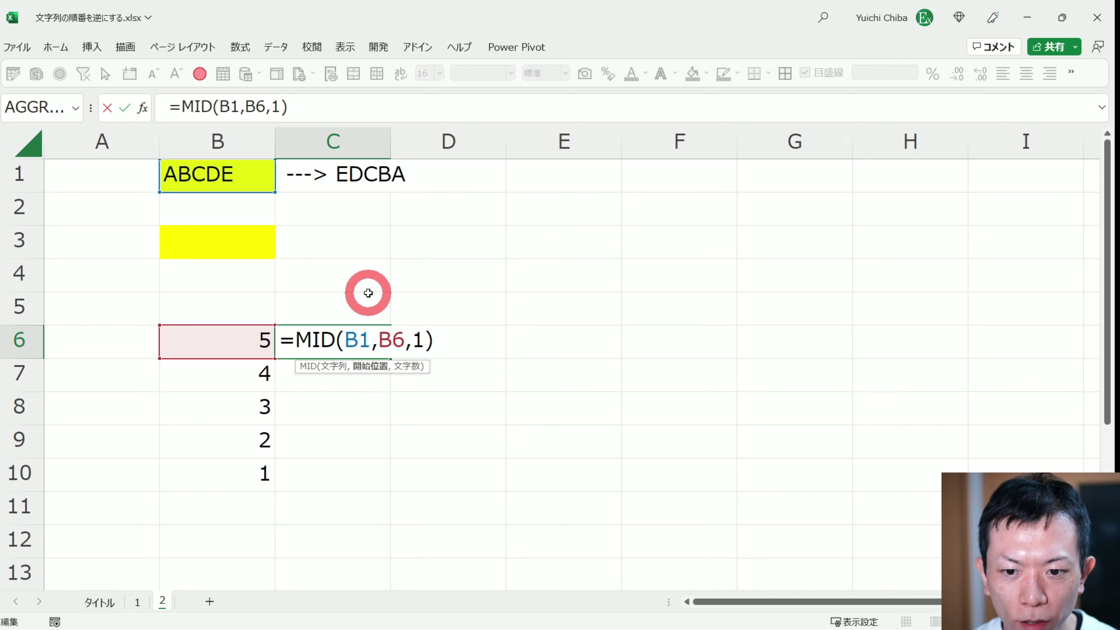
type("#")
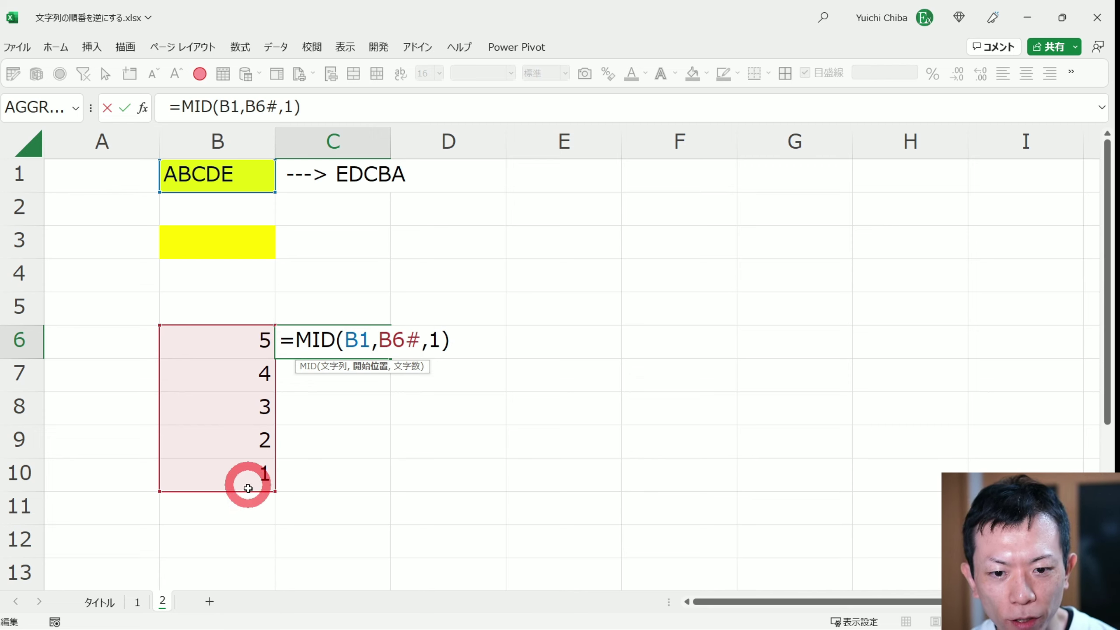
left_click(392, 340)
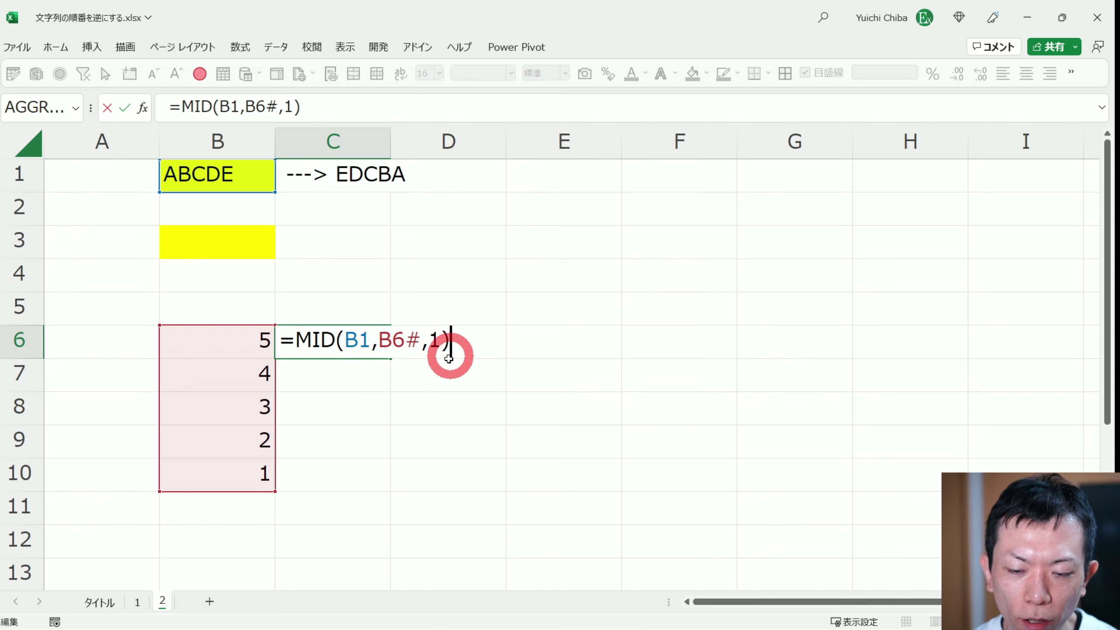
key("Return")
left_click_drag(344, 343, 343, 471)
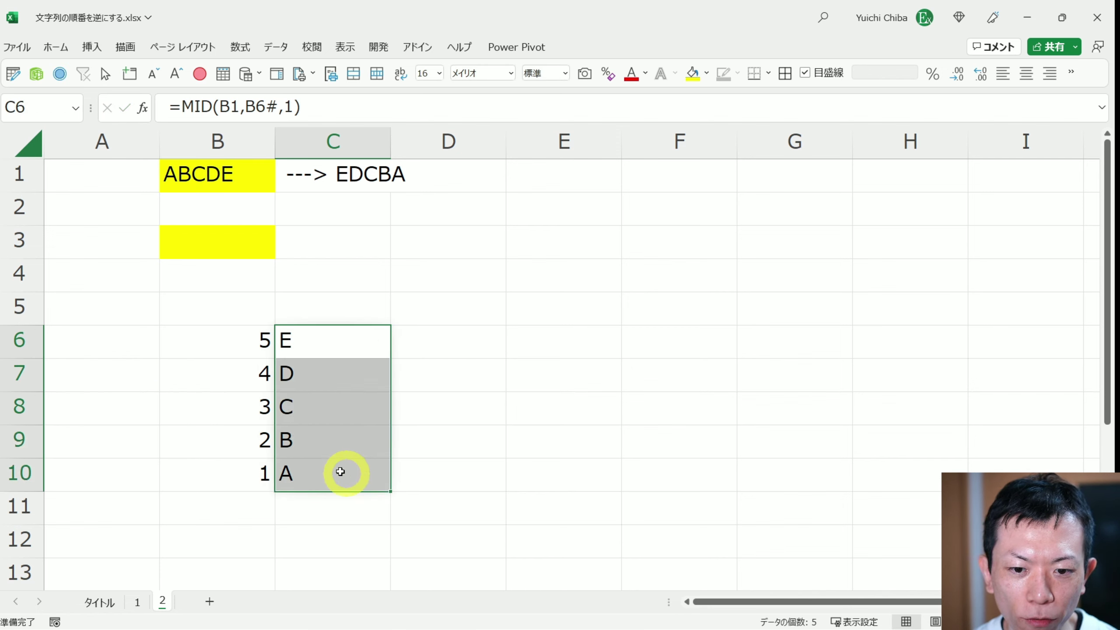
Enter =CONCAT(C6#) in D6 so the spilled letters join into EDCBA
left_click(307, 332)
left_click_drag(324, 343, 325, 456)
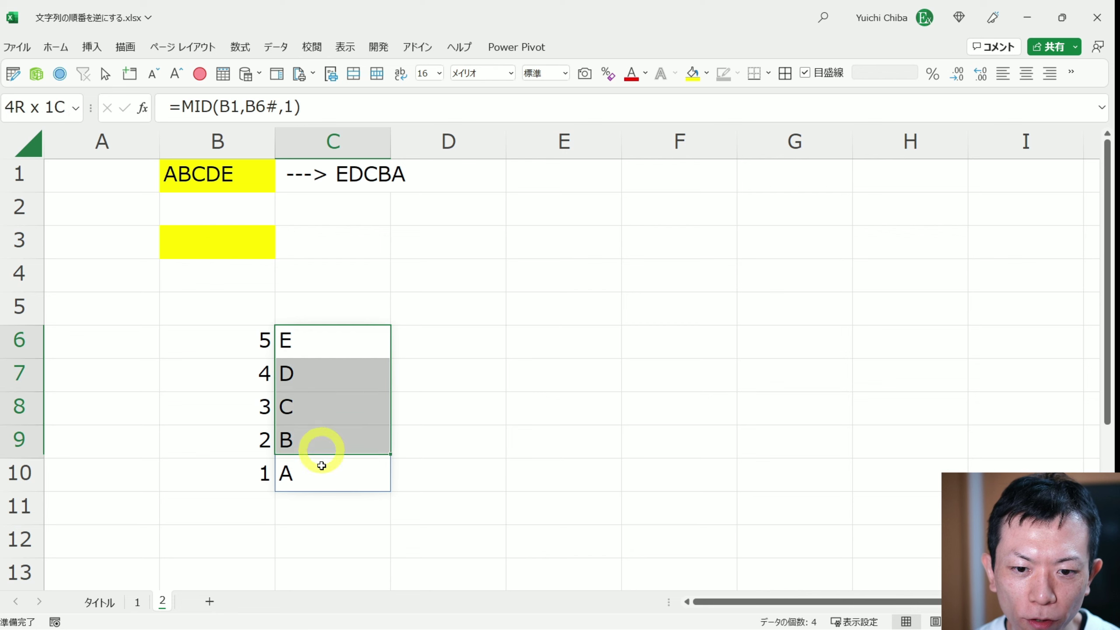
left_click(420, 340)
type("=con")
key("Tab")
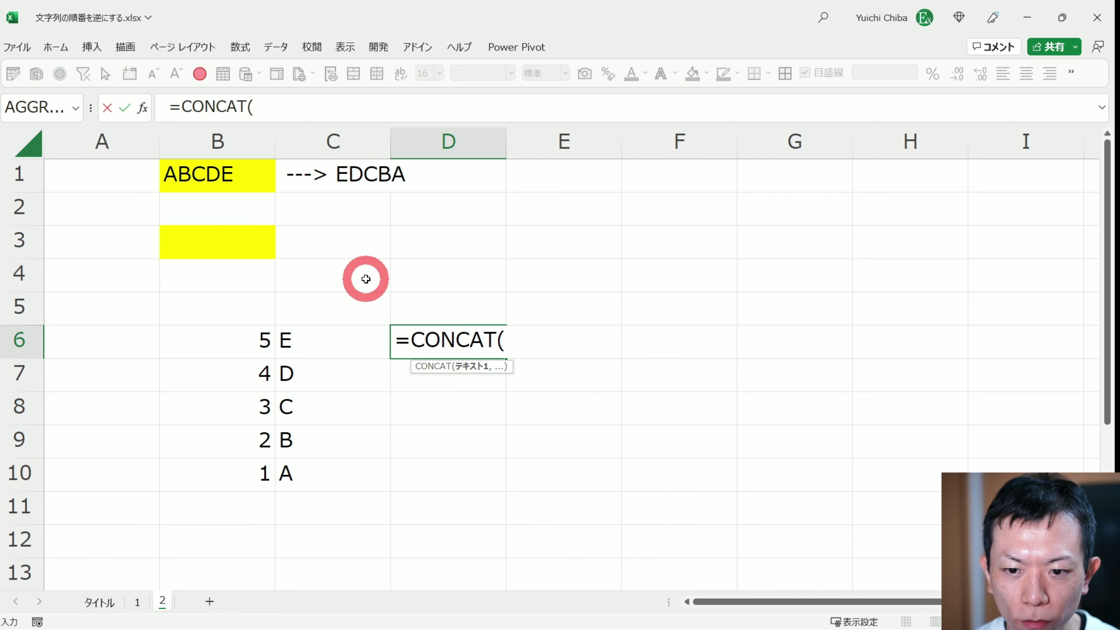
key("F2")
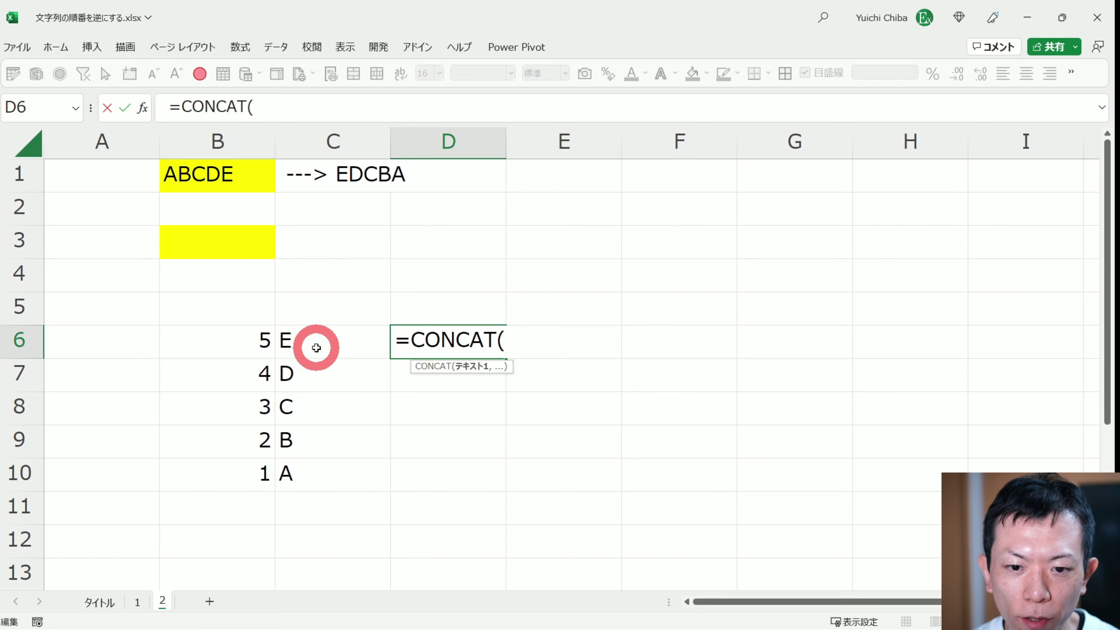
left_click(316, 340)
left_click_drag(315, 359, 323, 460)
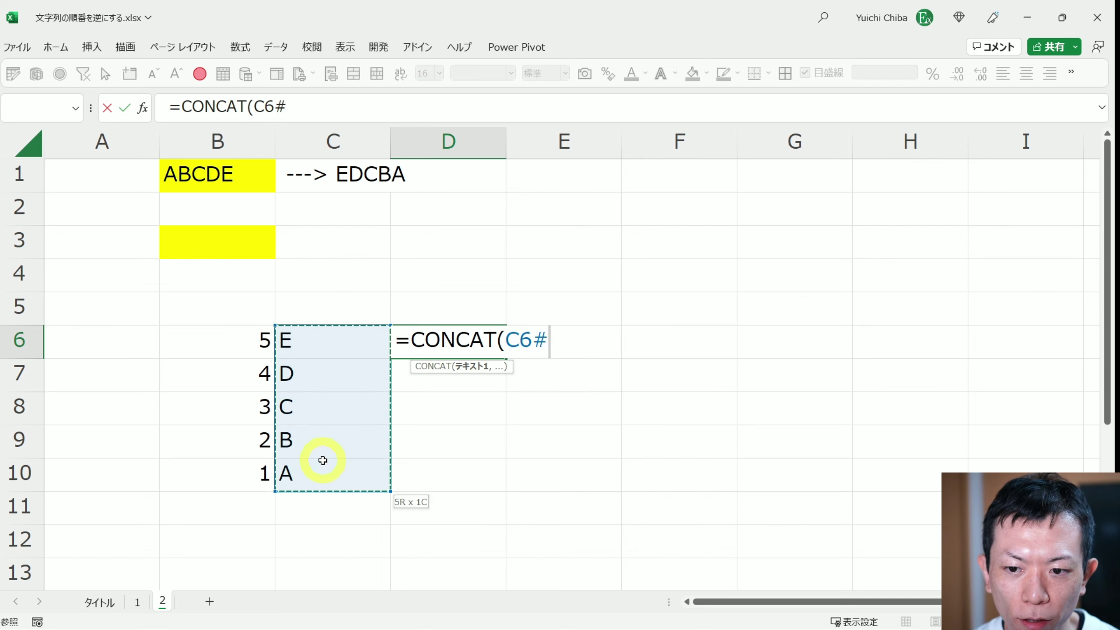
left_click(547, 343)
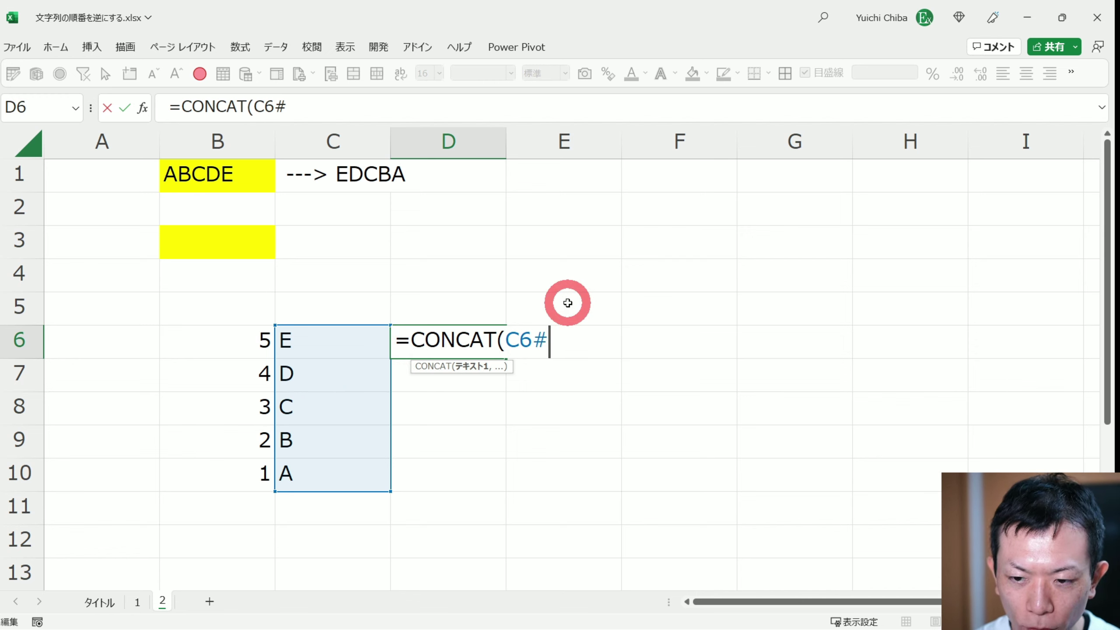
type(")")
key("ctrl+Return")
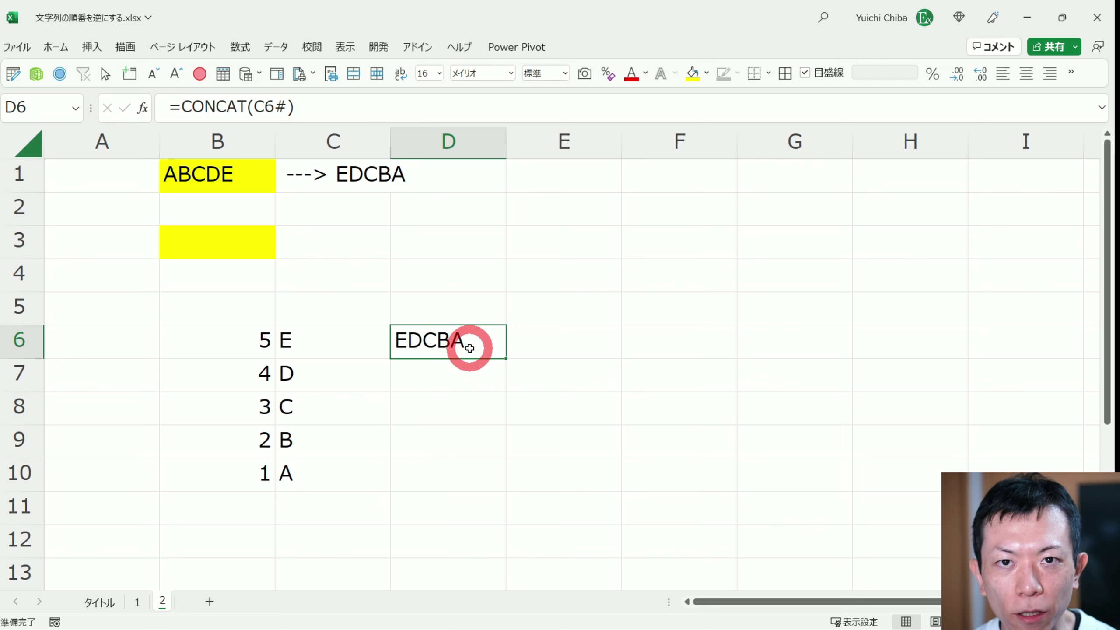
left_click(223, 349)
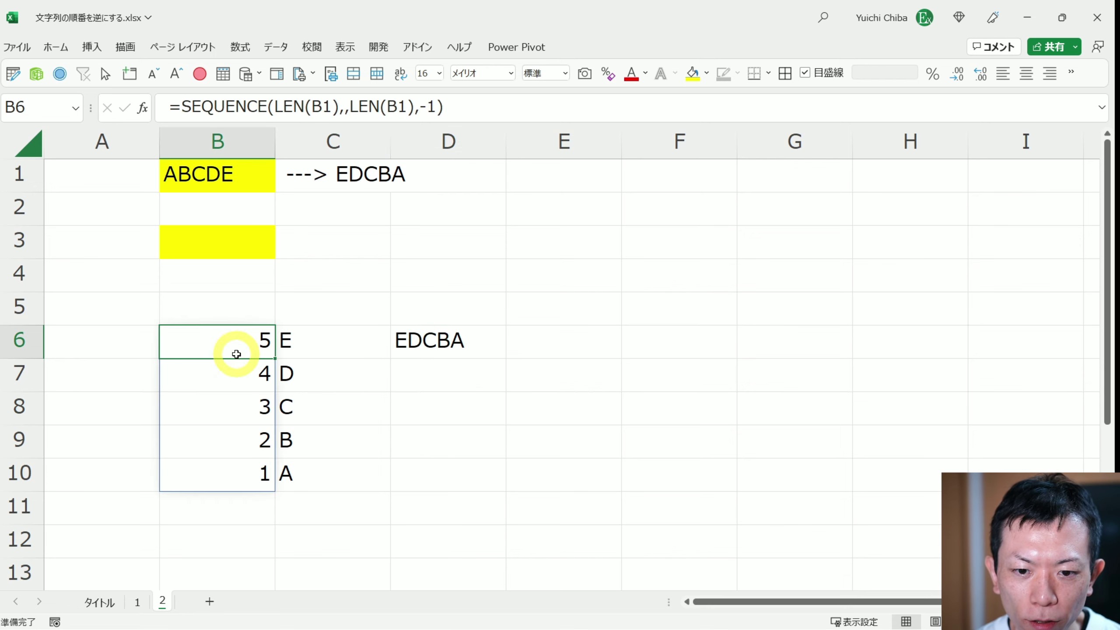
Copy D6's =CONCAT(C6#) formula text into cell B3
left_click_drag(237, 354, 414, 472)
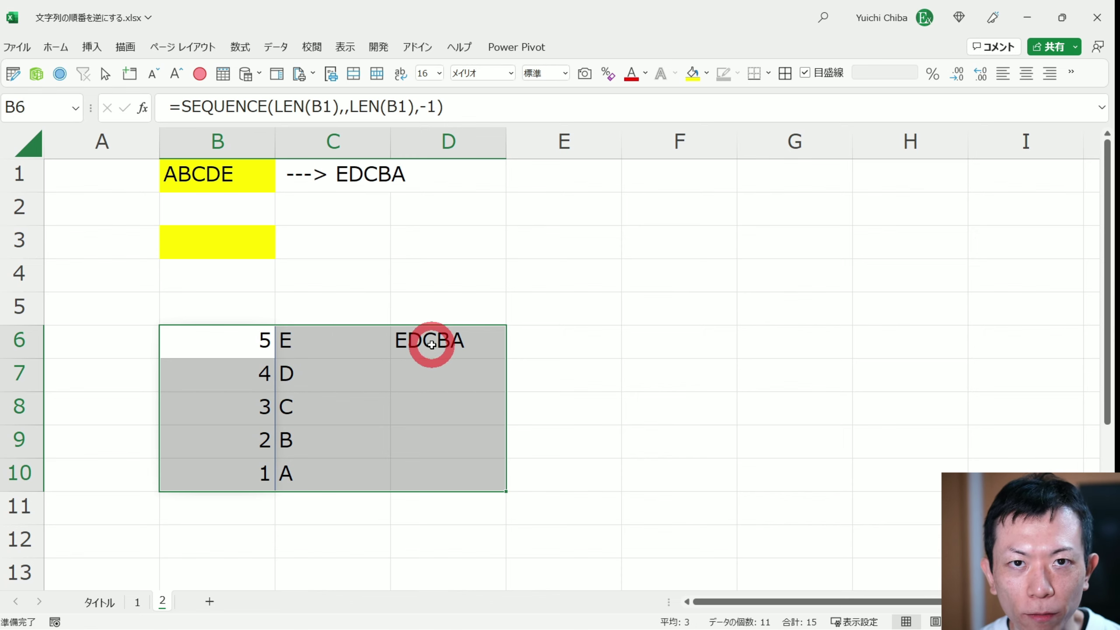
left_click(200, 246)
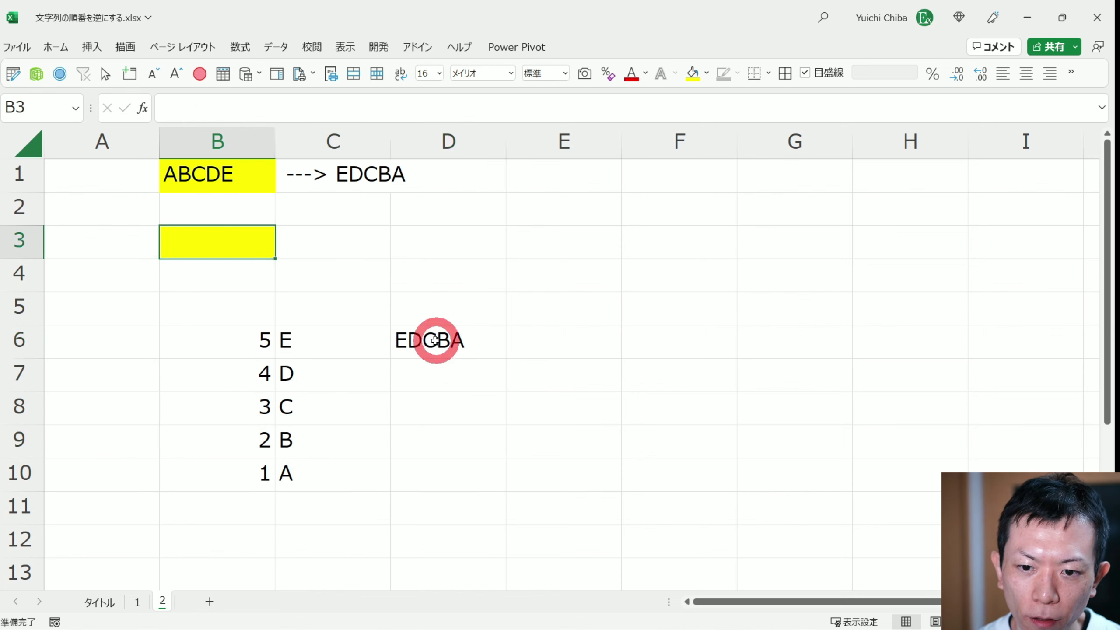
left_click(433, 339)
left_click_drag(324, 106, 169, 107)
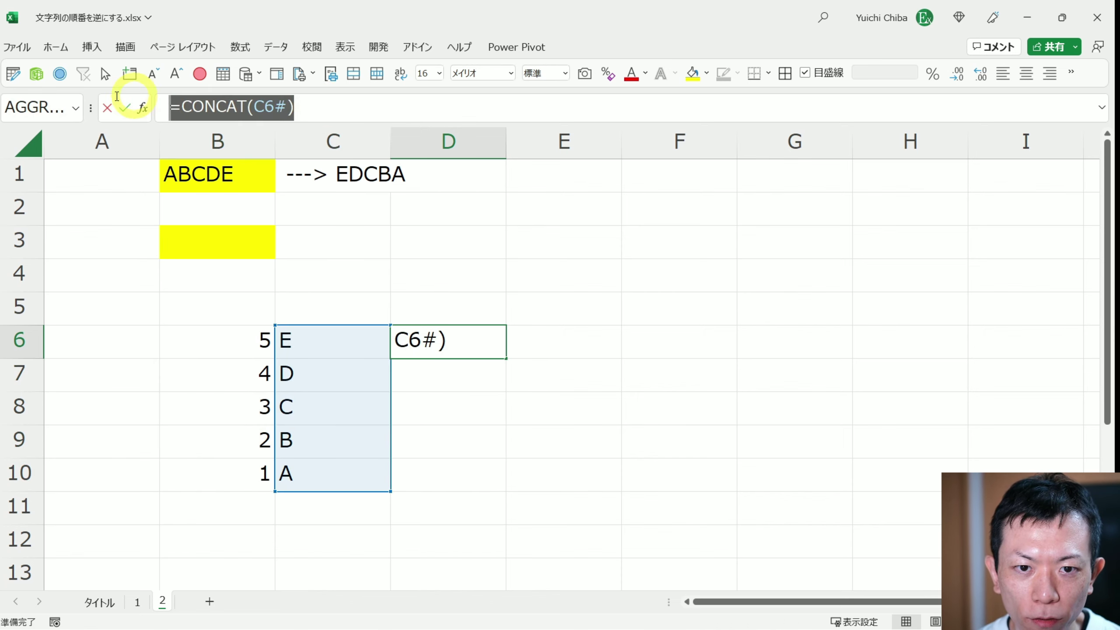
key("ctrl+c")
key("Escape")
left_click(218, 229)
left_click(193, 106)
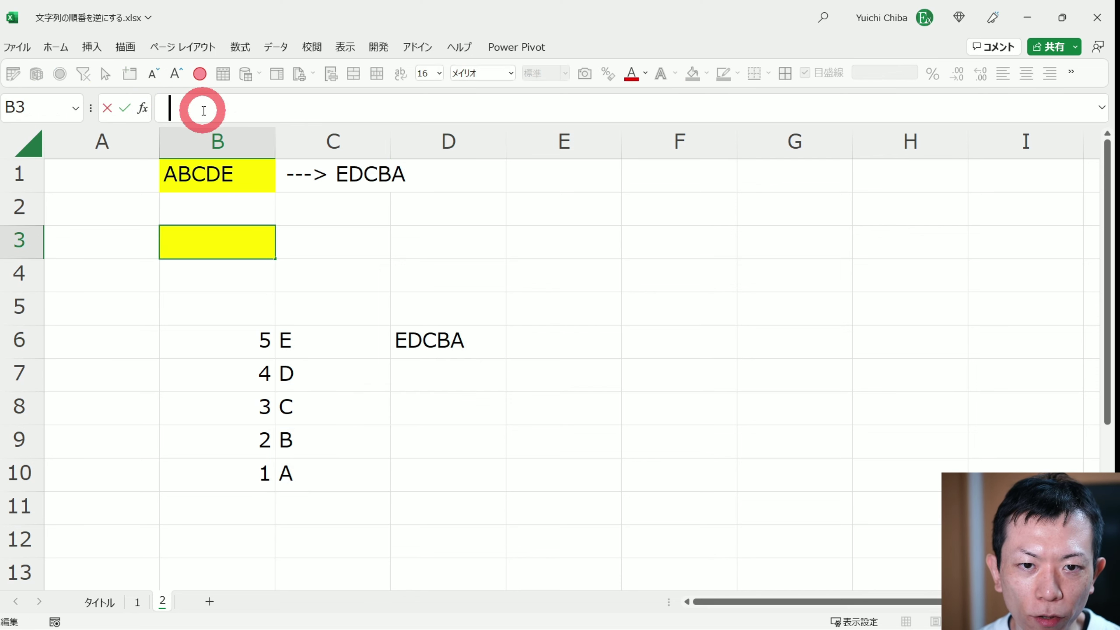
key("ctrl+v")
mouse_move(300, 105)
left_mouse_down()
mouse_move(135, 91)
mouse_move(338, 101)
left_mouse_up()
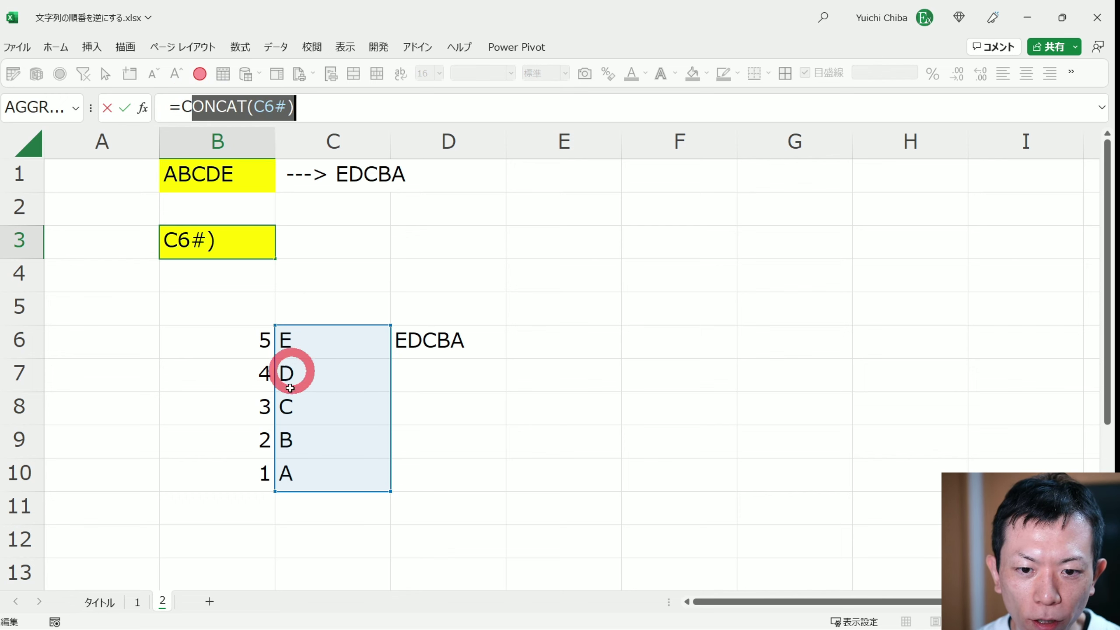
key("Return")
Replace C6# in B3's formula with MID(B1,B6#,1) copied from C6
left_click(305, 336)
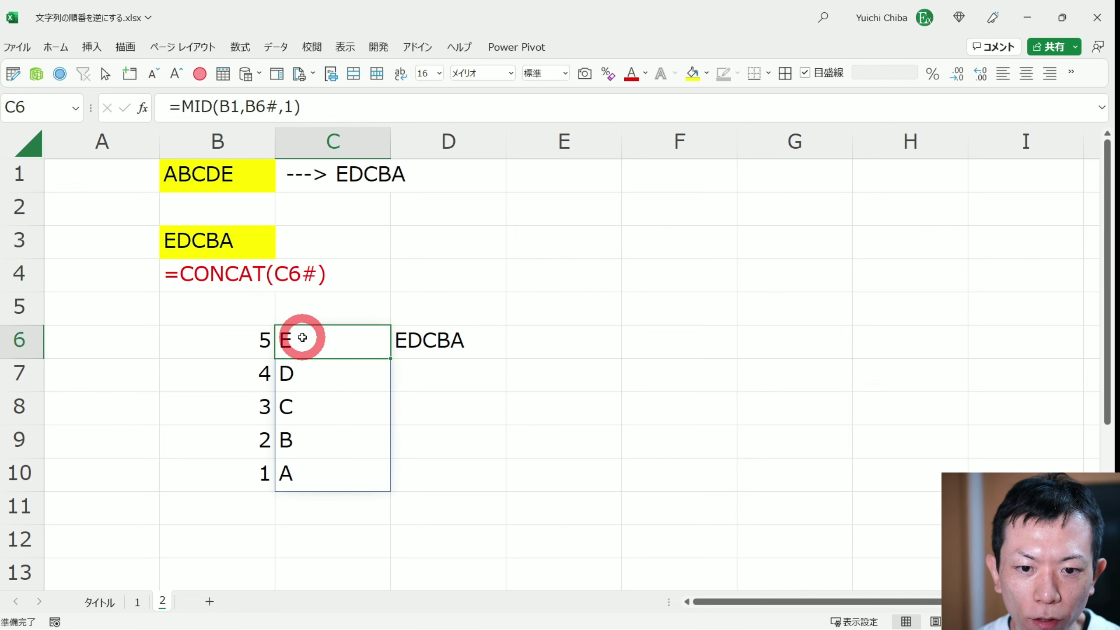
double_click(302, 338)
left_click_drag(295, 339, 424, 339)
key("ctrl+c")
key("Escape")
left_click(216, 240)
left_click_drag(287, 107, 247, 109)
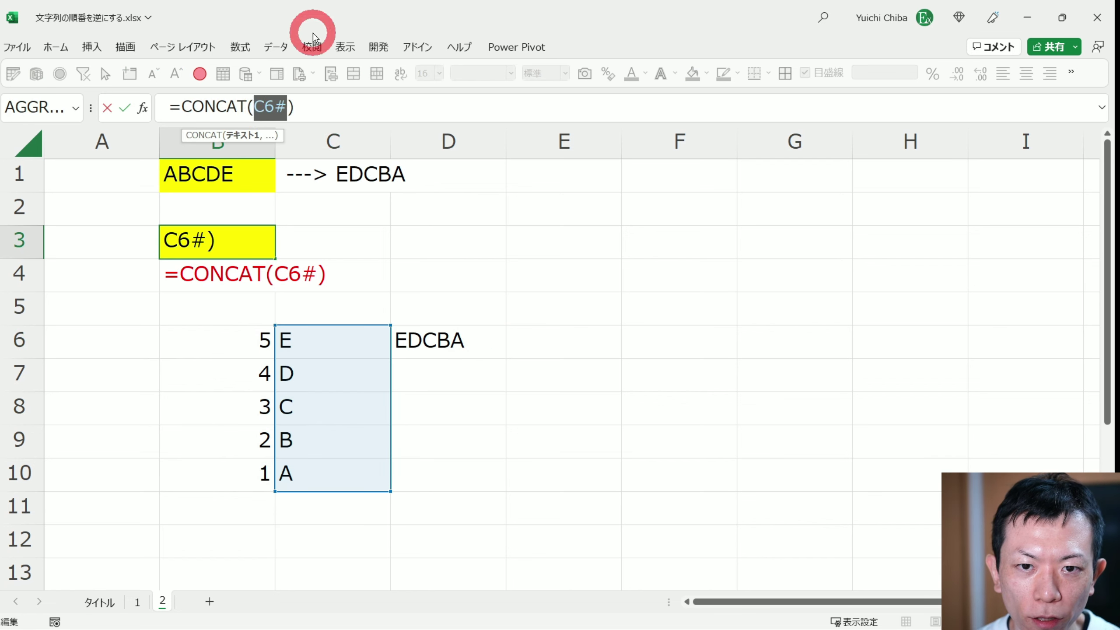
key("ctrl+v")
key("Return")
left_click(220, 242)
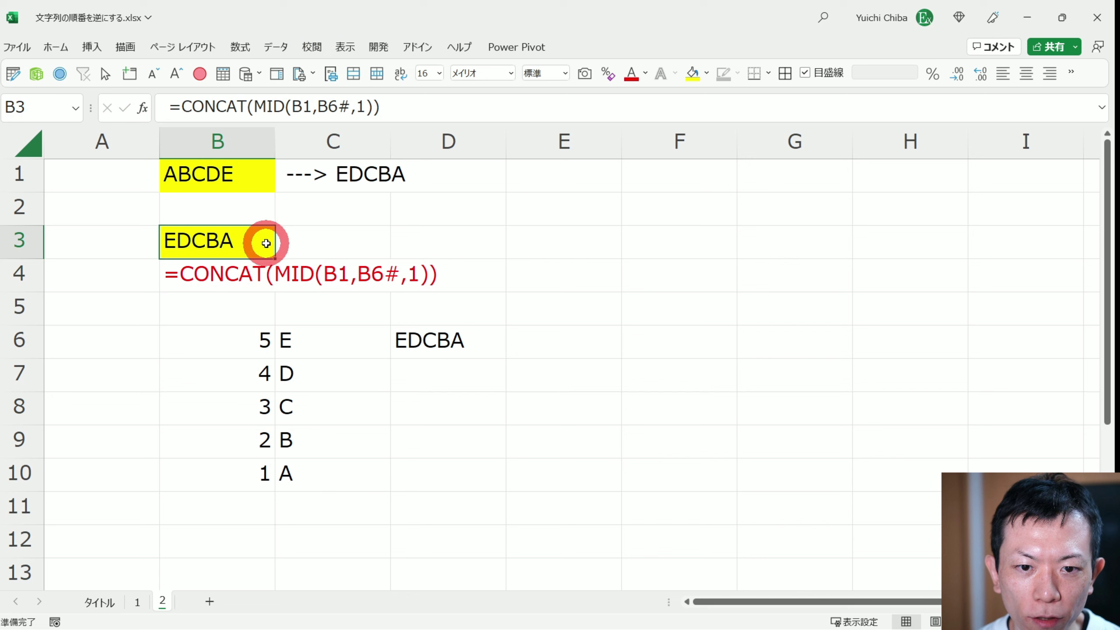
left_click(301, 100)
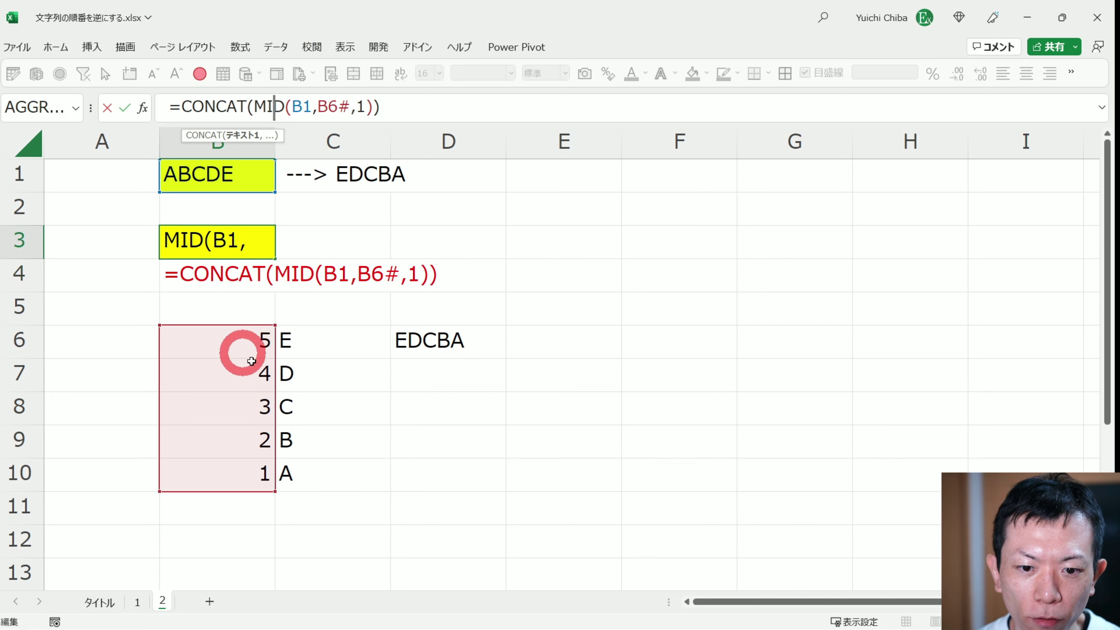
Replace B6# in B3's formula with SEQUENCE(LEN(B1),,LEN(B1),-1) copied from B6
left_click_drag(320, 109, 352, 109)
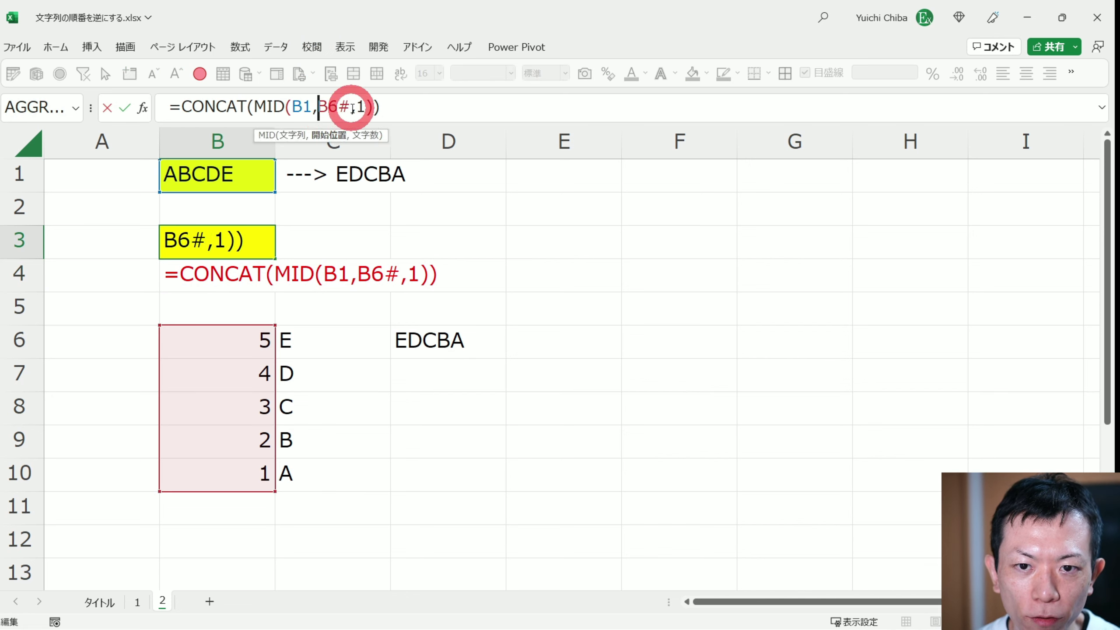
key("Escape")
left_click(237, 340)
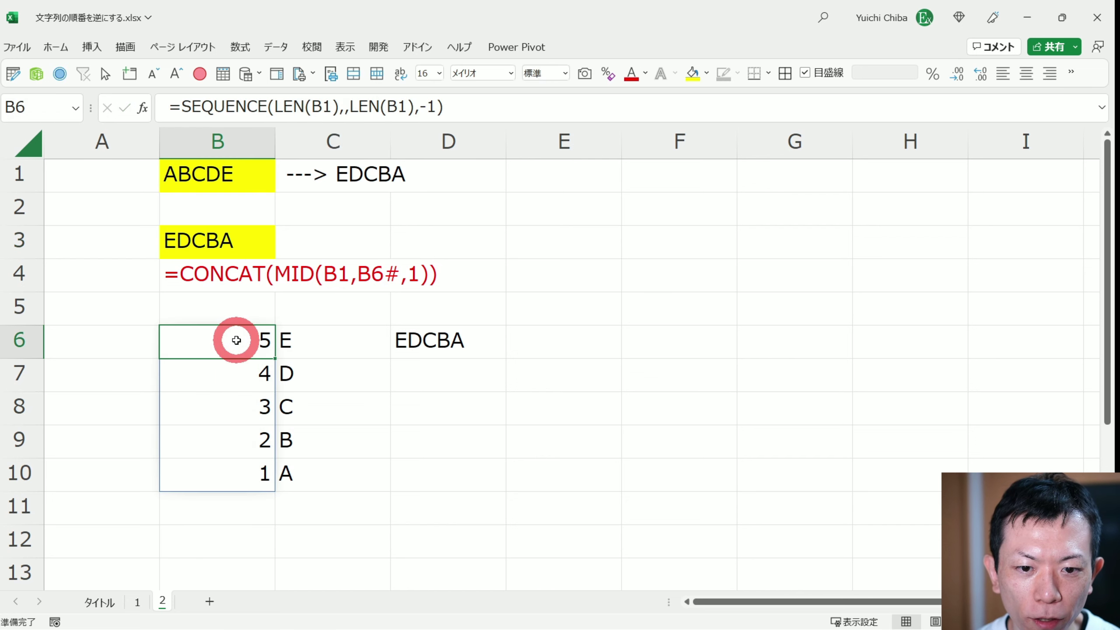
left_click(176, 105)
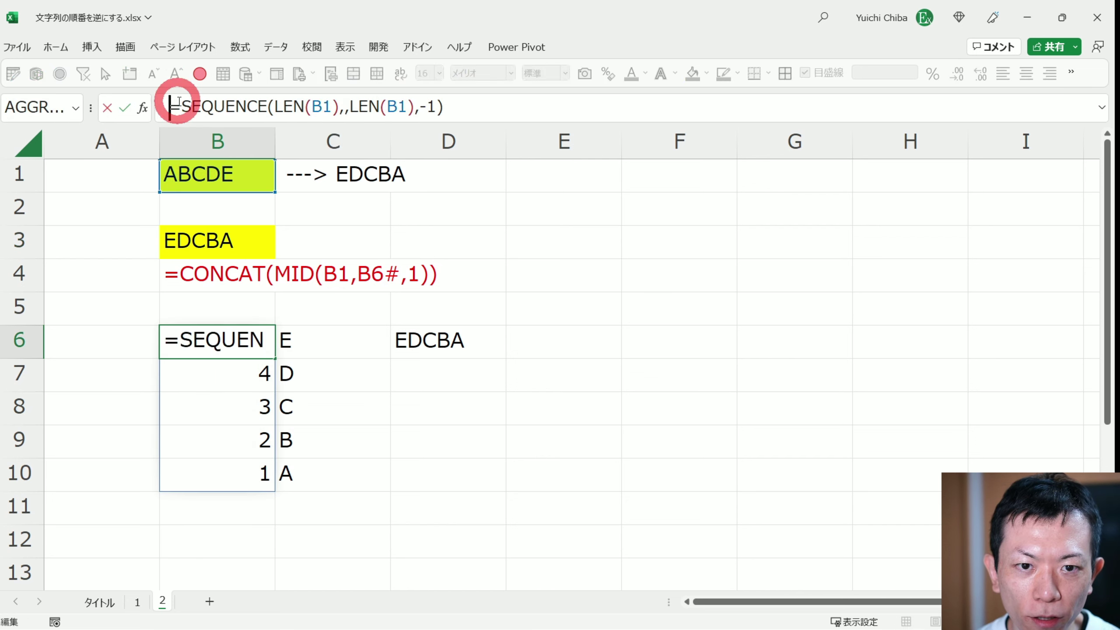
left_click_drag(188, 105, 511, 96)
key("Escape")
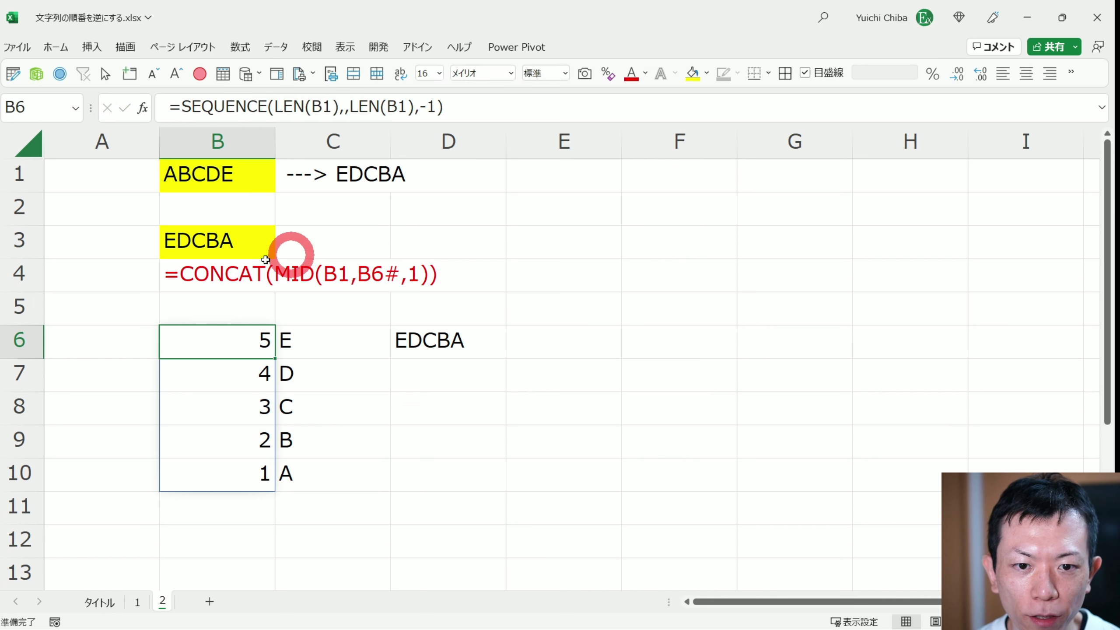
left_click(245, 247)
left_click(267, 106)
double_click(317, 107)
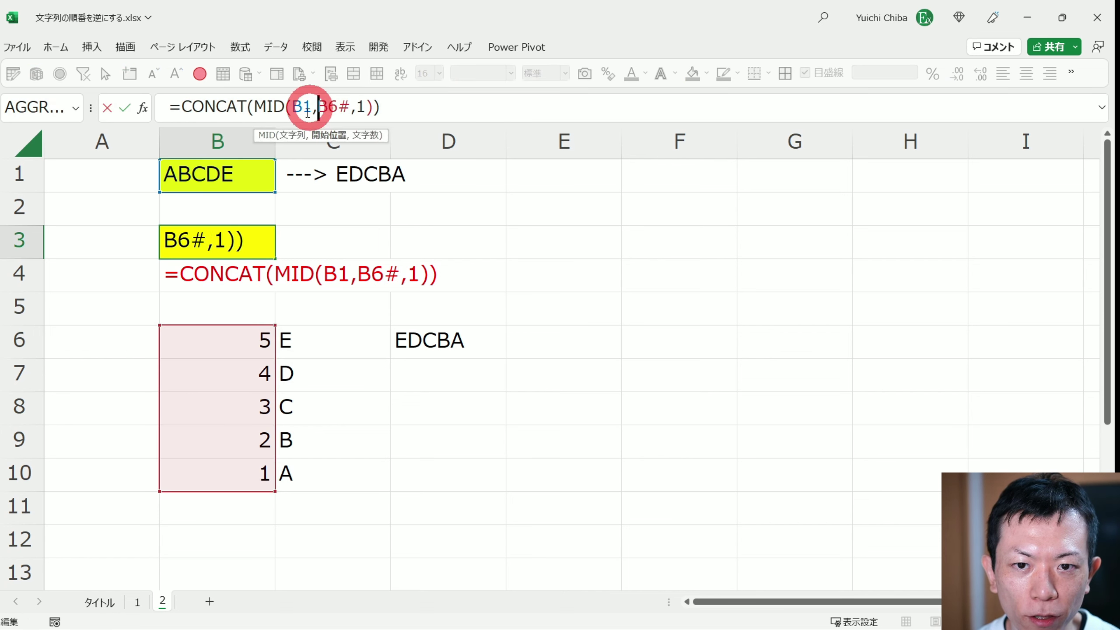
left_click(289, 72)
type("SEQUENCE(LEN(B1),,LEN(B1),-1")
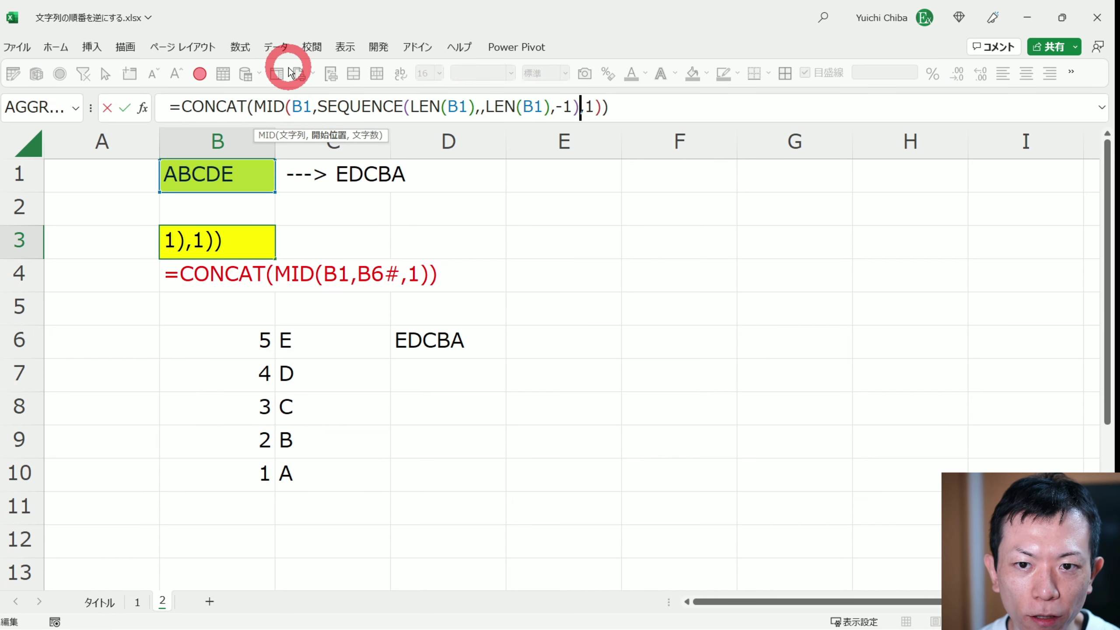
key("Return")
Review B3's full nested formula and select rows 6 through 11
left_click(233, 240)
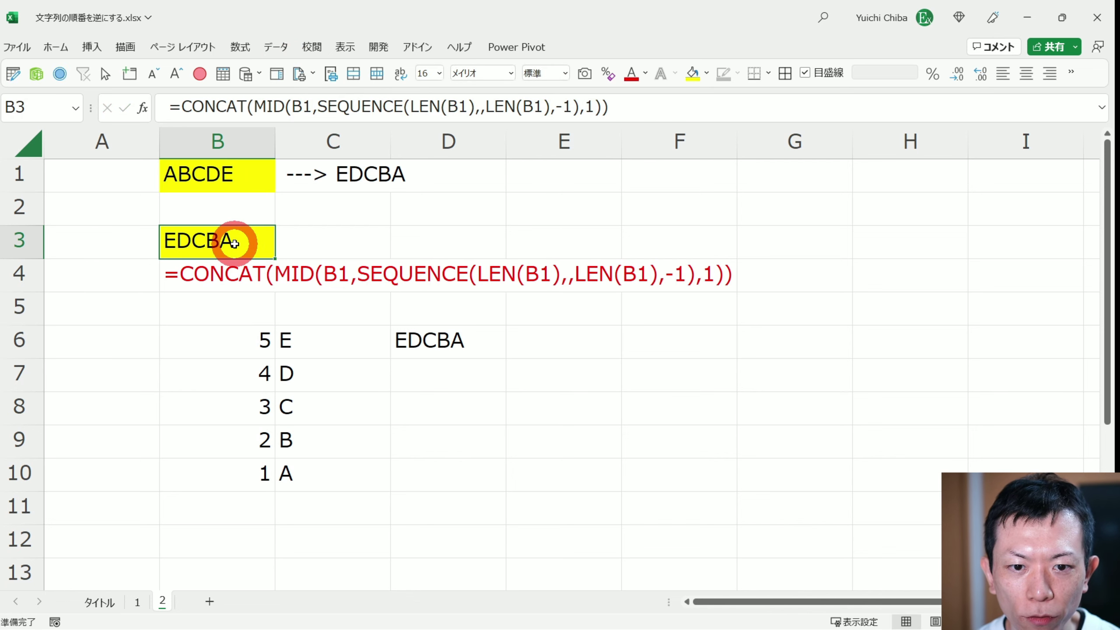
left_click_drag(238, 339, 324, 372)
left_click_drag(399, 394, 452, 480)
double_click(232, 241)
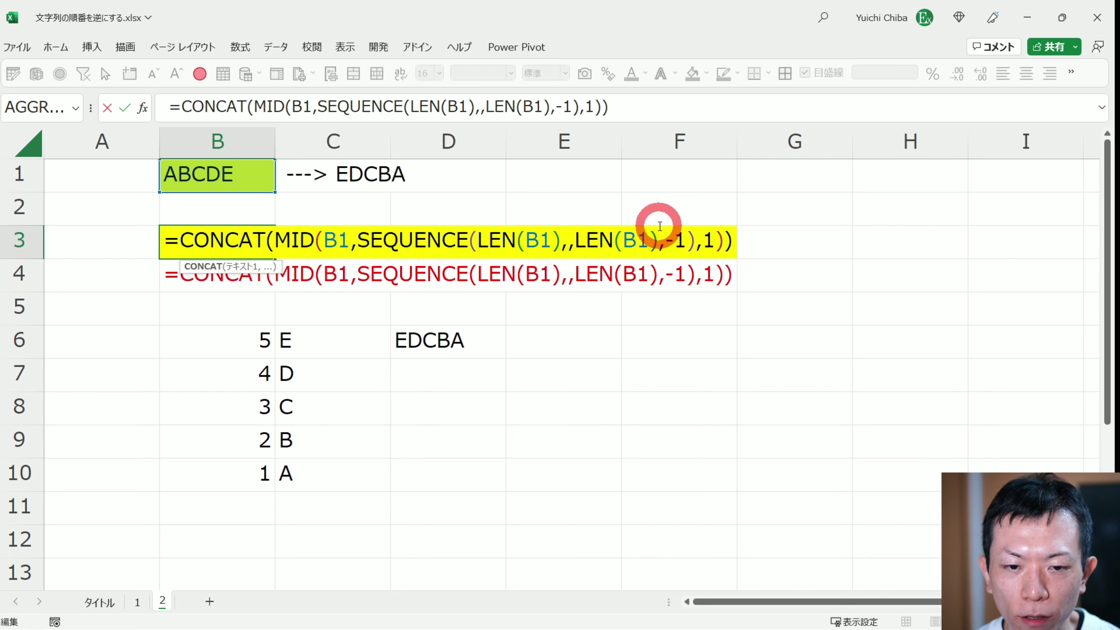
key("ctrl+Return")
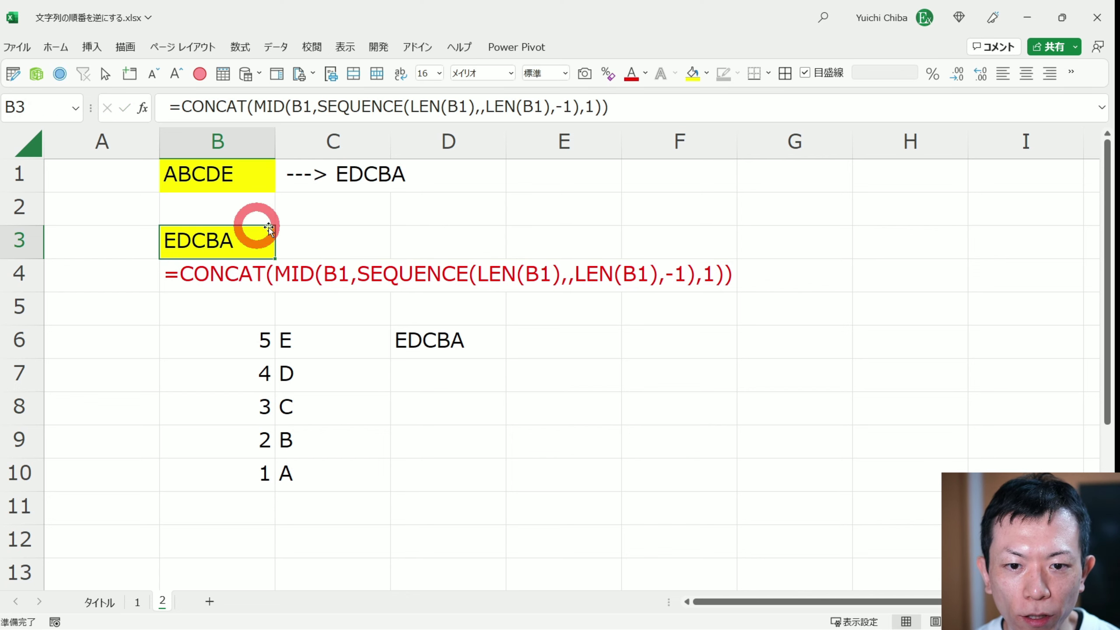
left_click_drag(17, 340, 44, 496)
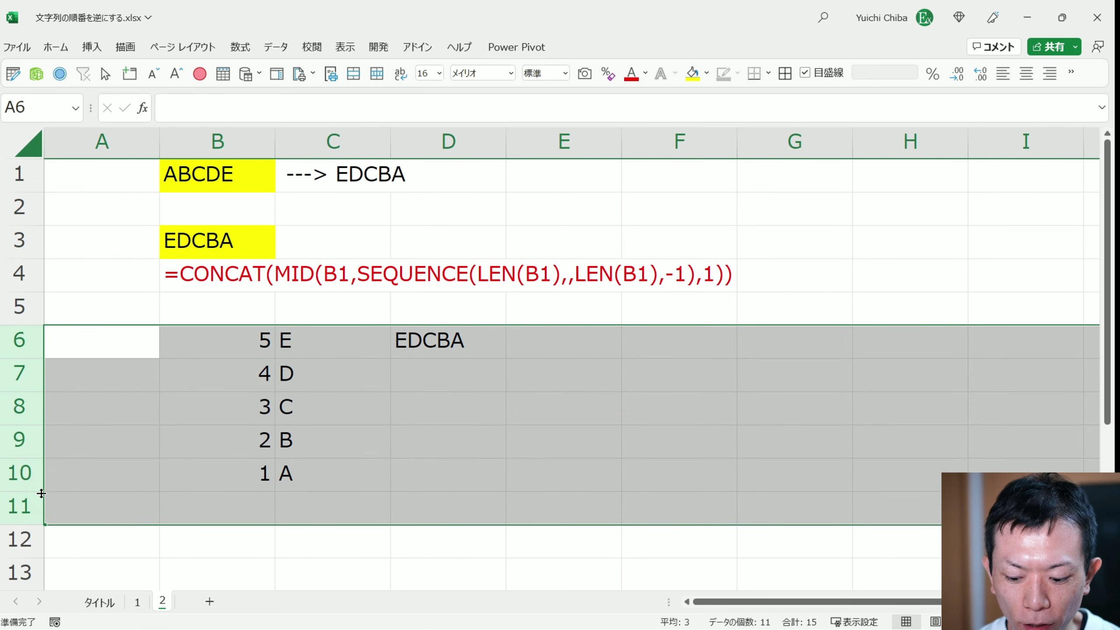
Delete the helper cells in rows 6–10, then check B3's formula against B1
key("Delete")
left_click(195, 307)
left_click(202, 246)
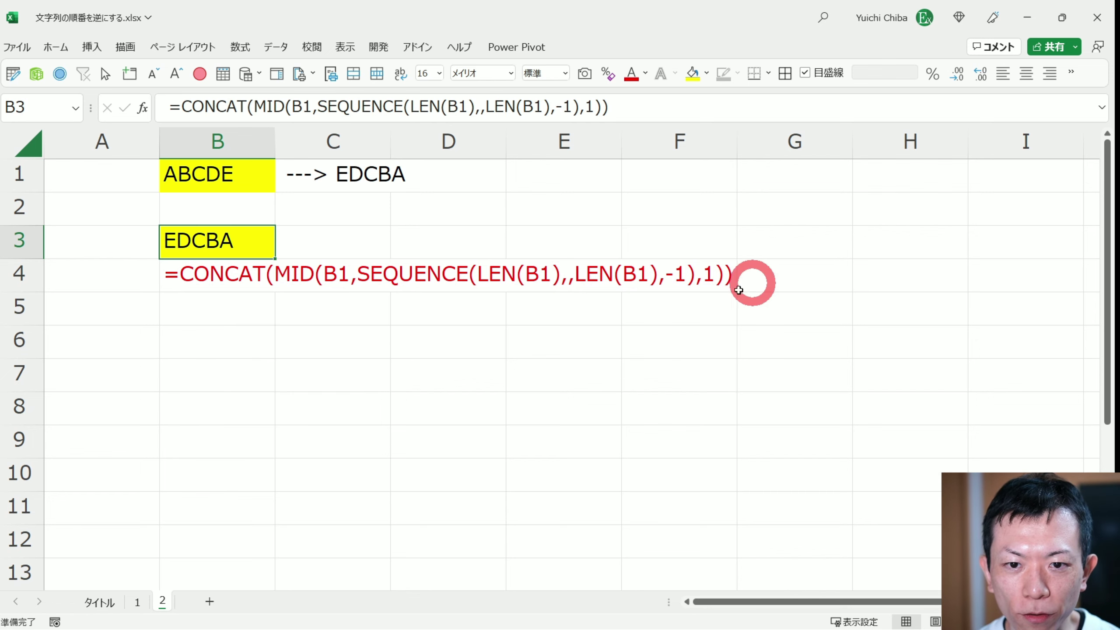
left_click(198, 175)
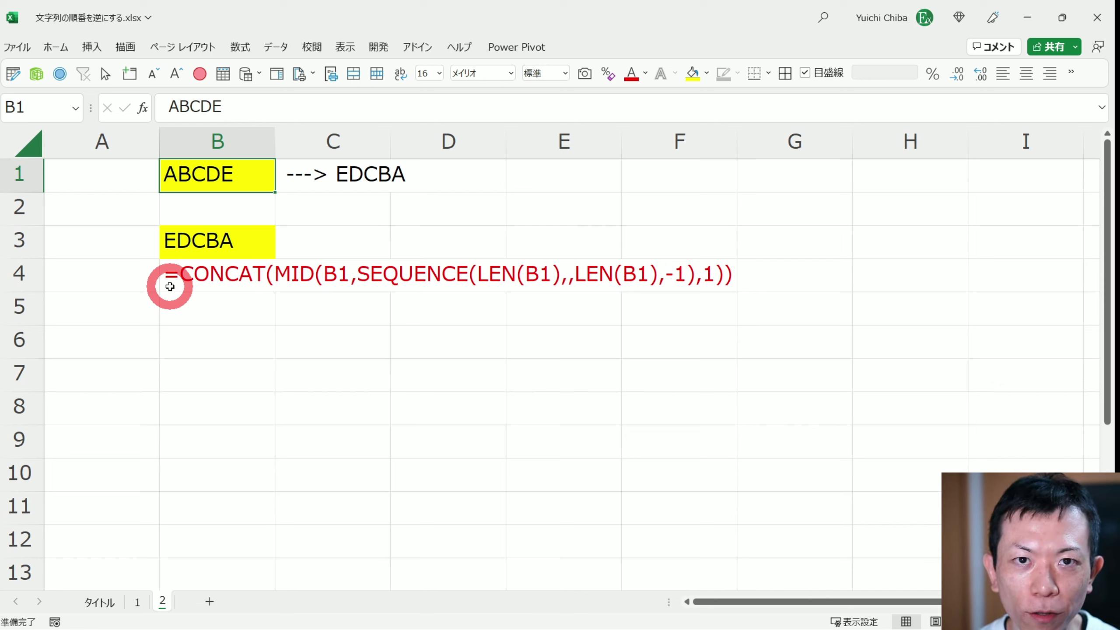
left_click(197, 245)
Change B1 to あいうえお and confirm B3 shows おえういあ
left_click(180, 179)
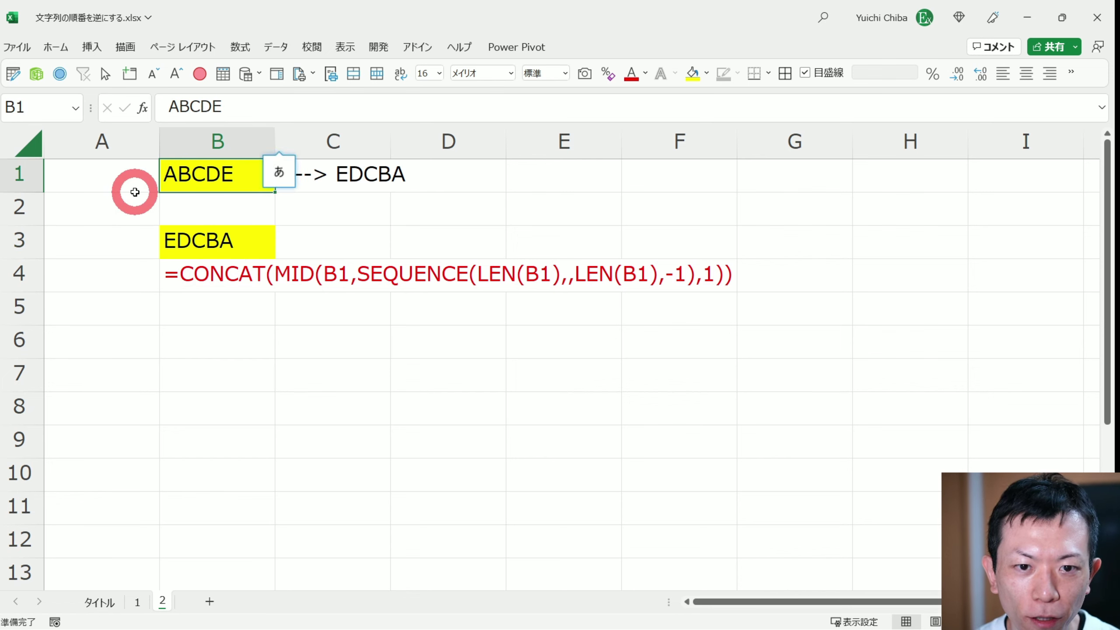
type("あい")
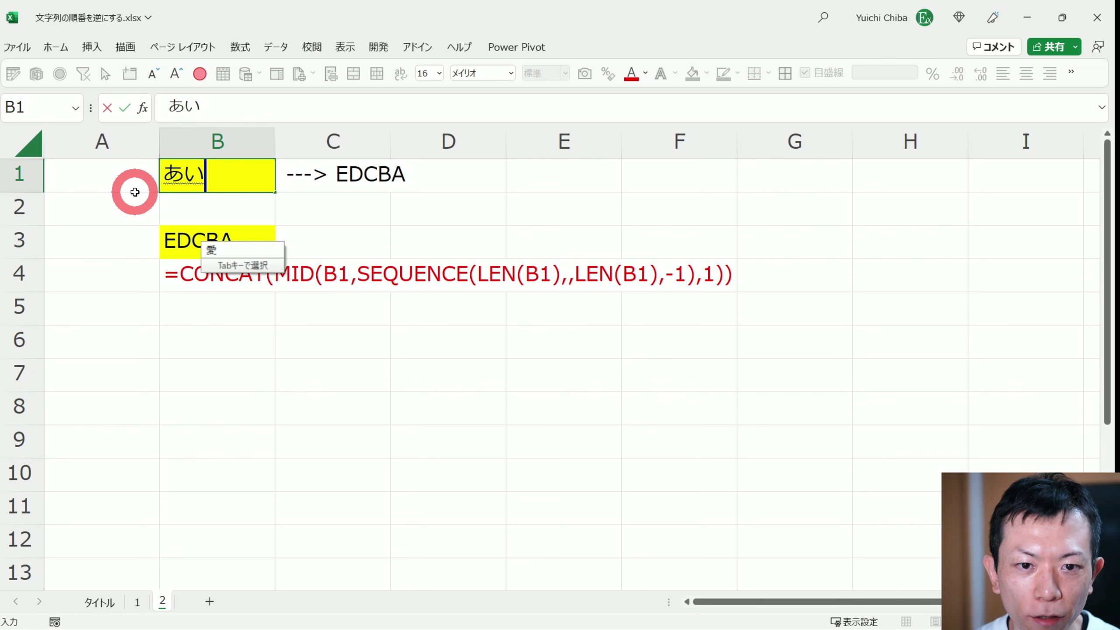
type("うえお")
key("Return")
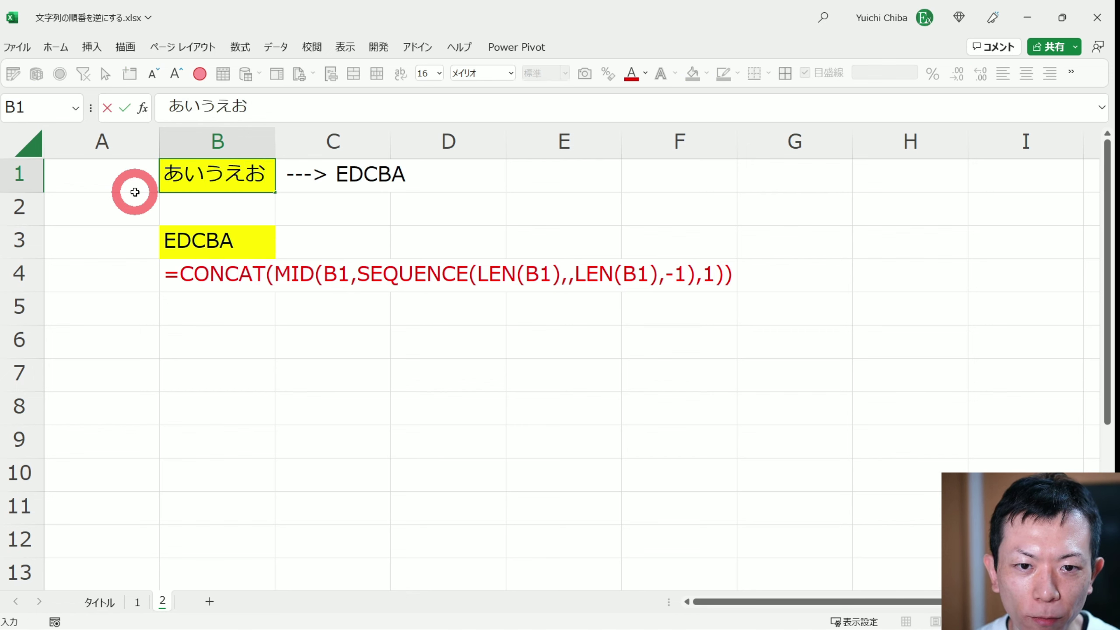
key("Return")
left_click(189, 247)
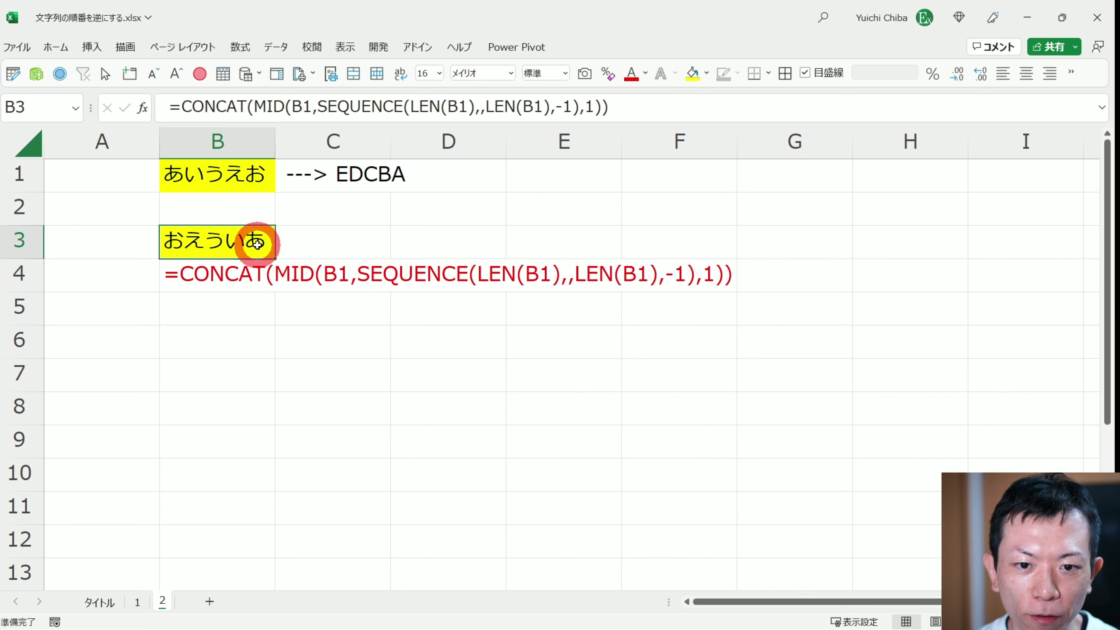
Delete the ---> EDCBA note from C1
left_click(333, 171)
key("Delete")
left_click(138, 206)
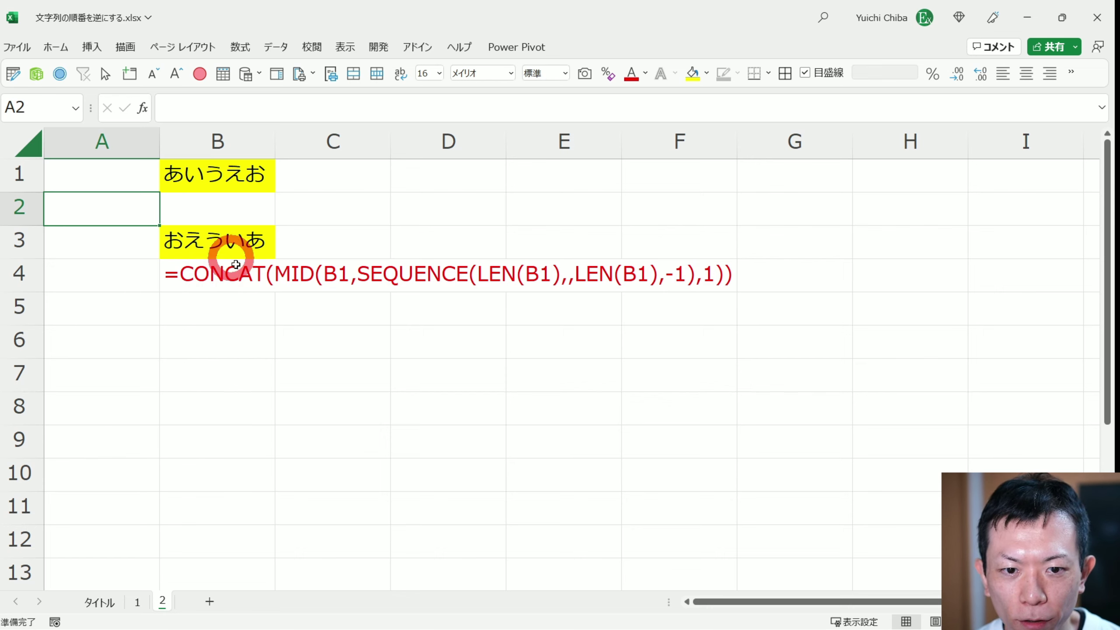
Select cell B6 to receive the yellow fill
left_click(201, 297)
key("Return")
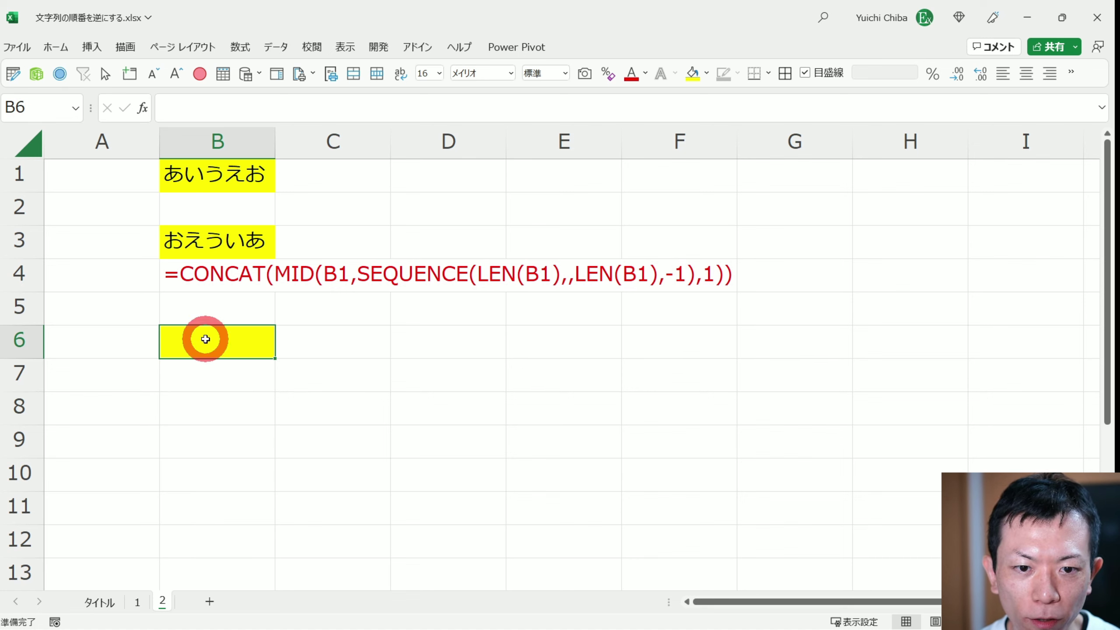
Paste B3's reversal formula into B6, enlarge the formula bar, and wrap it in LET
left_click(210, 243)
left_click_drag(609, 107, 106, 108)
key("ctrl+c")
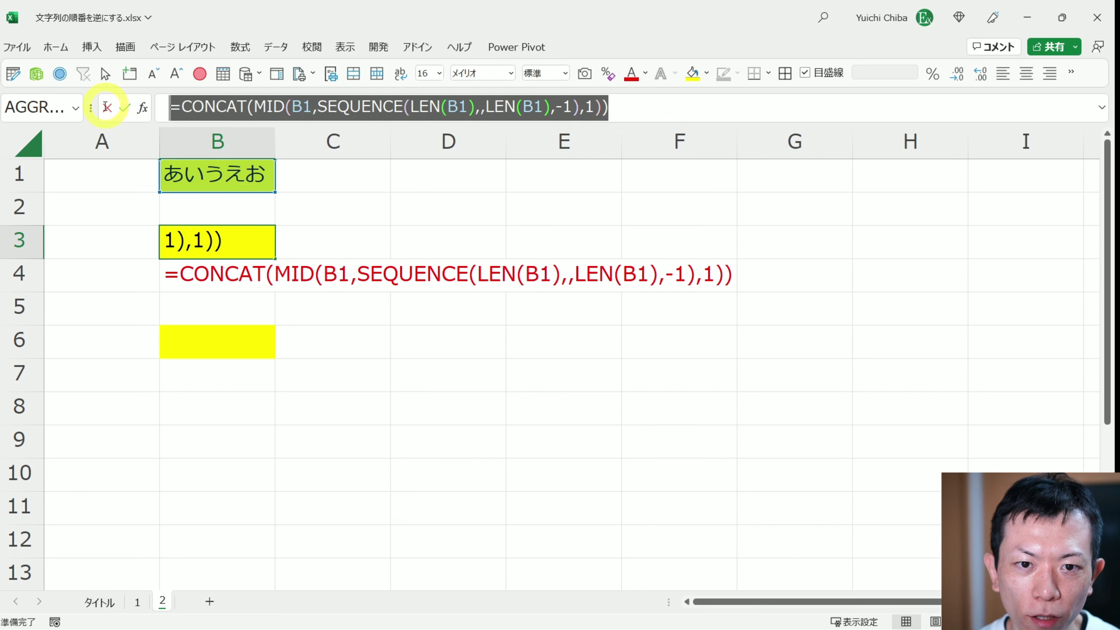
left_click(207, 337)
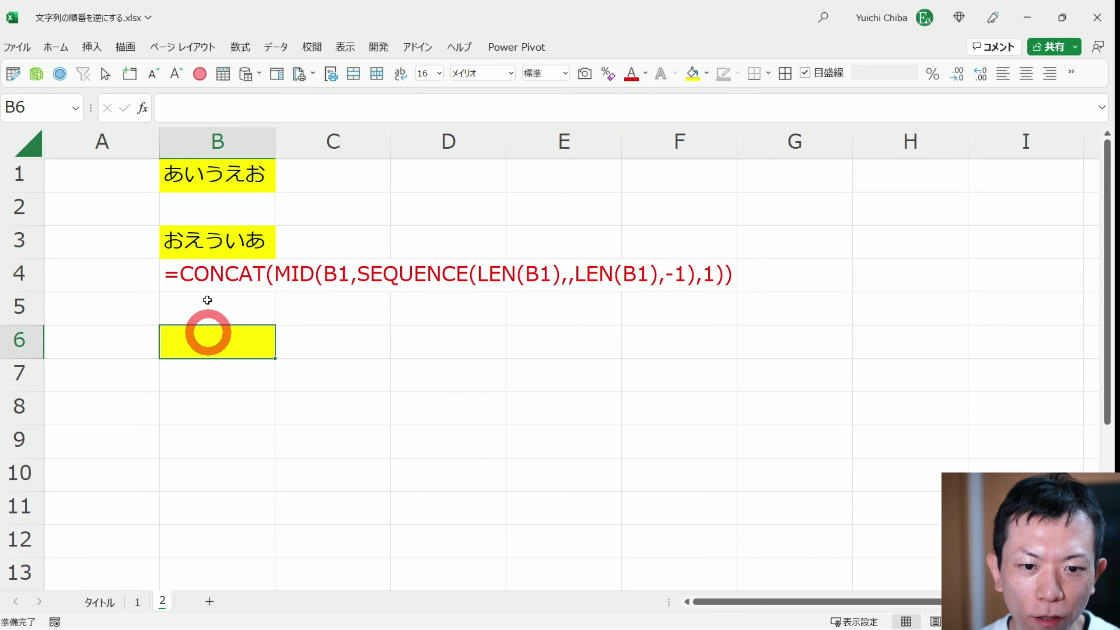
left_click(181, 107)
key("ctrl+v")
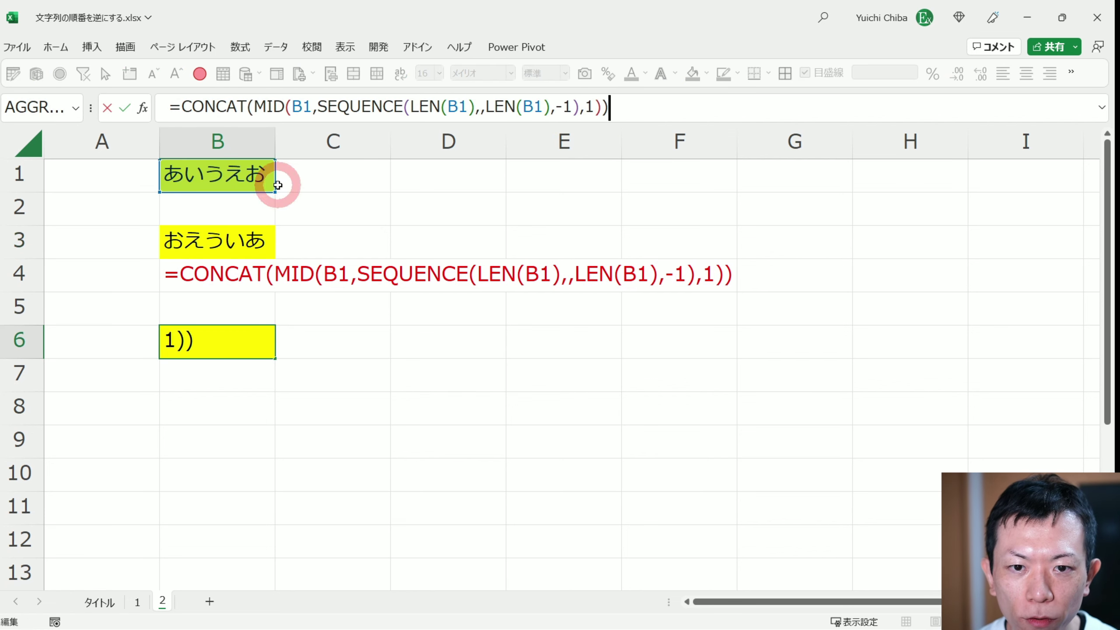
key("ctrl+shift+u")
key("Home")
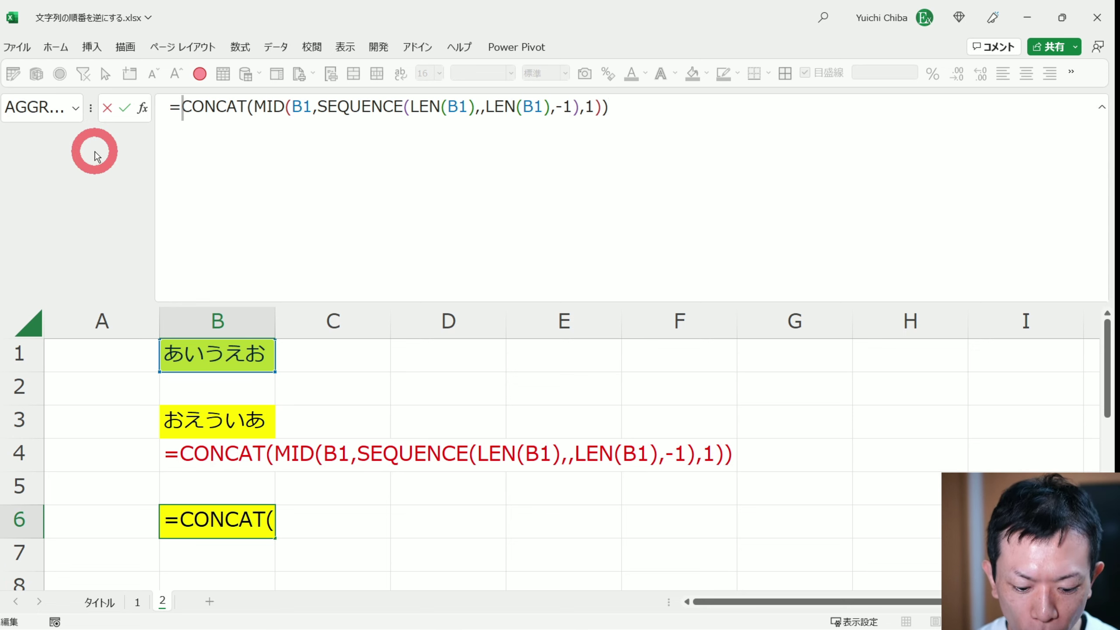
type("let")
key("Tab")
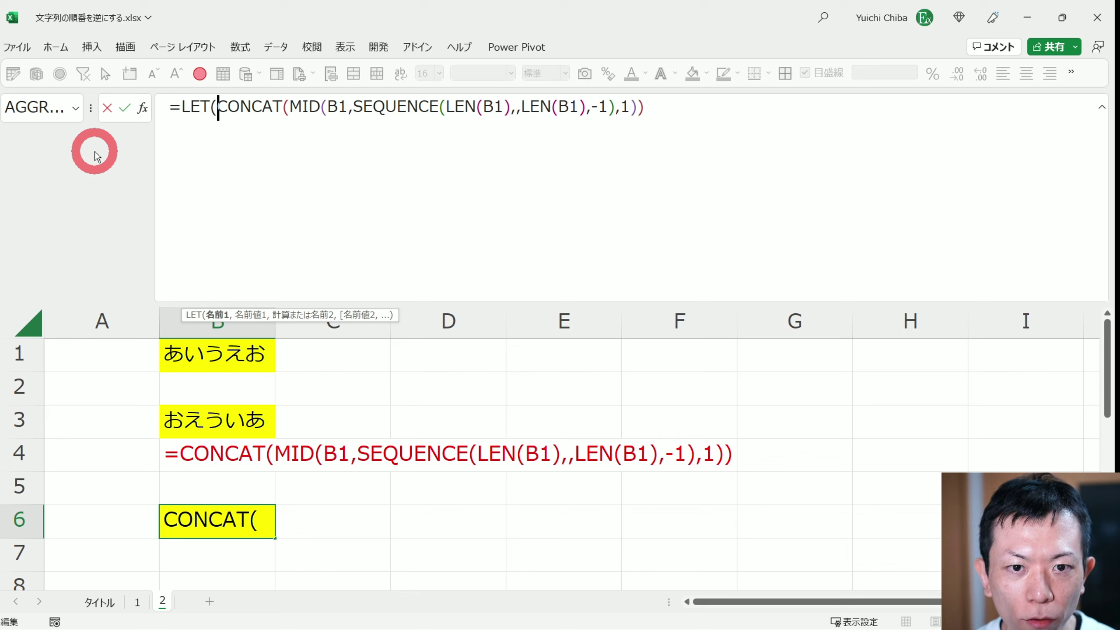
key("alt+Return")
key("alt+Return")
key("alt+Return")
Add the LET line 対象文字列,B1 above the CONCAT part
key("Up")
key("Up")
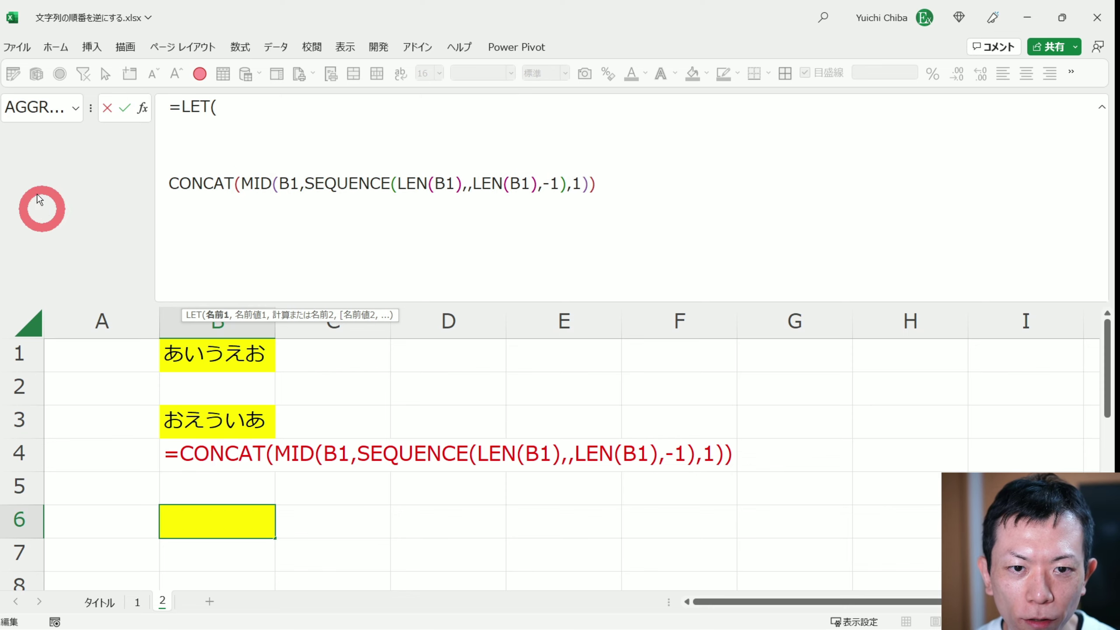
type("たい")
type("しょうもじれつ")
key("space")
key("Return")
type("対象文字列,")
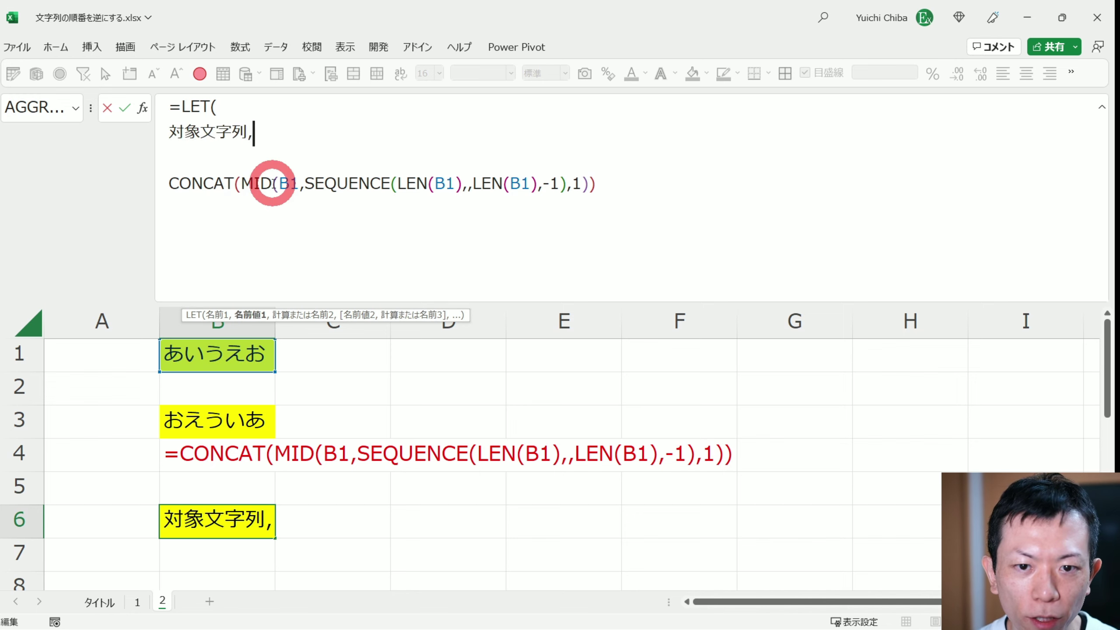
left_click_drag(280, 183, 304, 183)
key("ctrl+c")
left_click(275, 132)
key("ctrl+v")
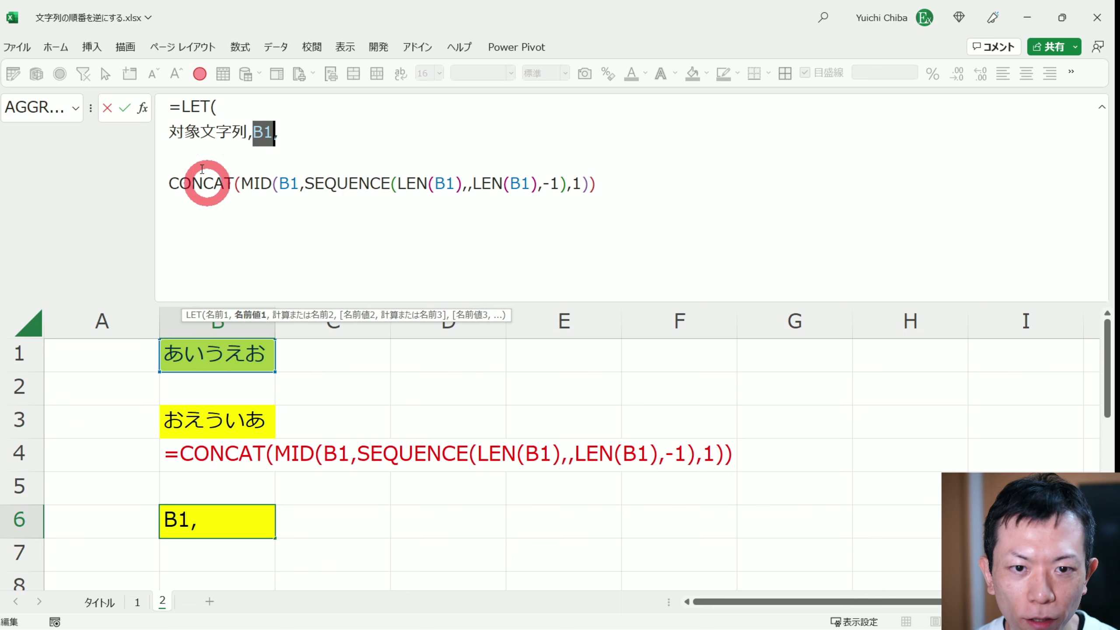
left_click_drag(183, 132, 248, 132)
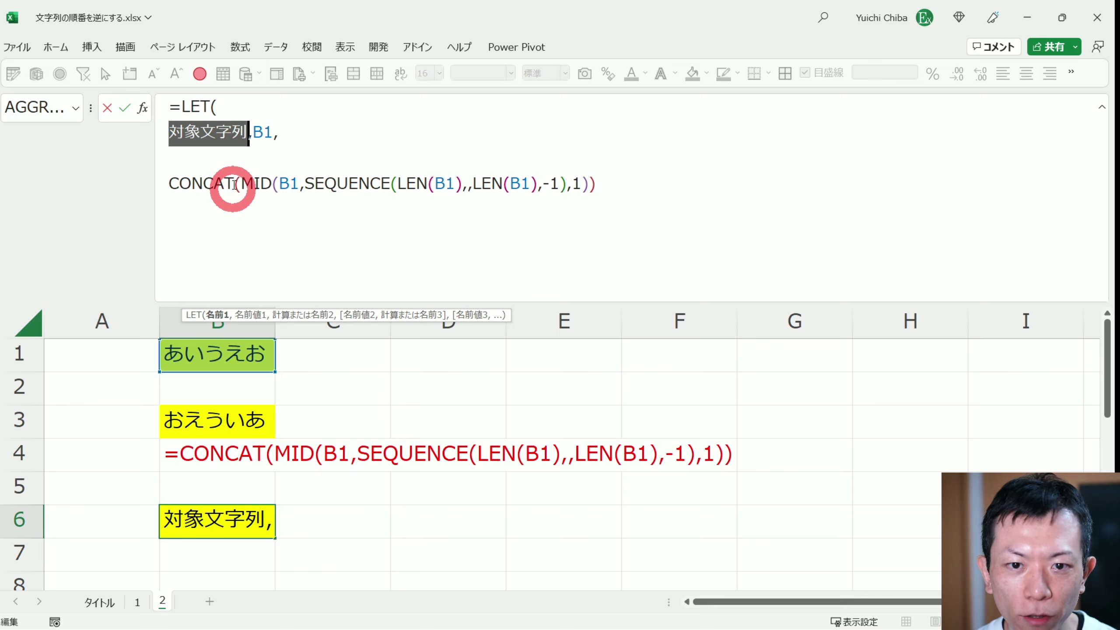
Add the line 文字長,LEN(対象文字列), and open a blank line for the next name
left_click(225, 160)
type("文字長")
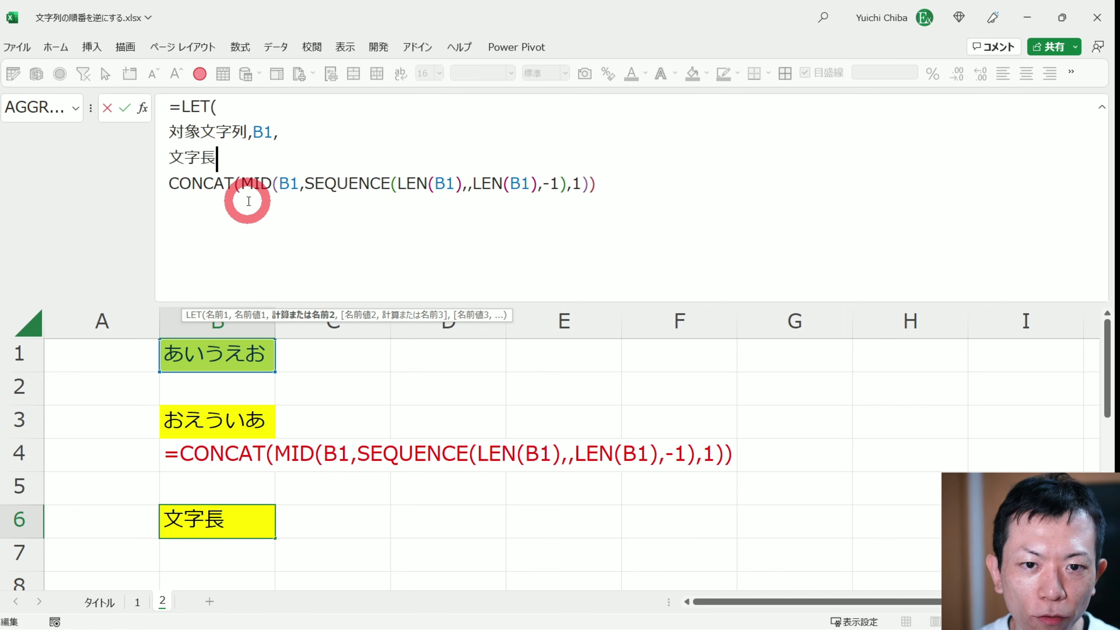
type(",")
left_click(398, 183)
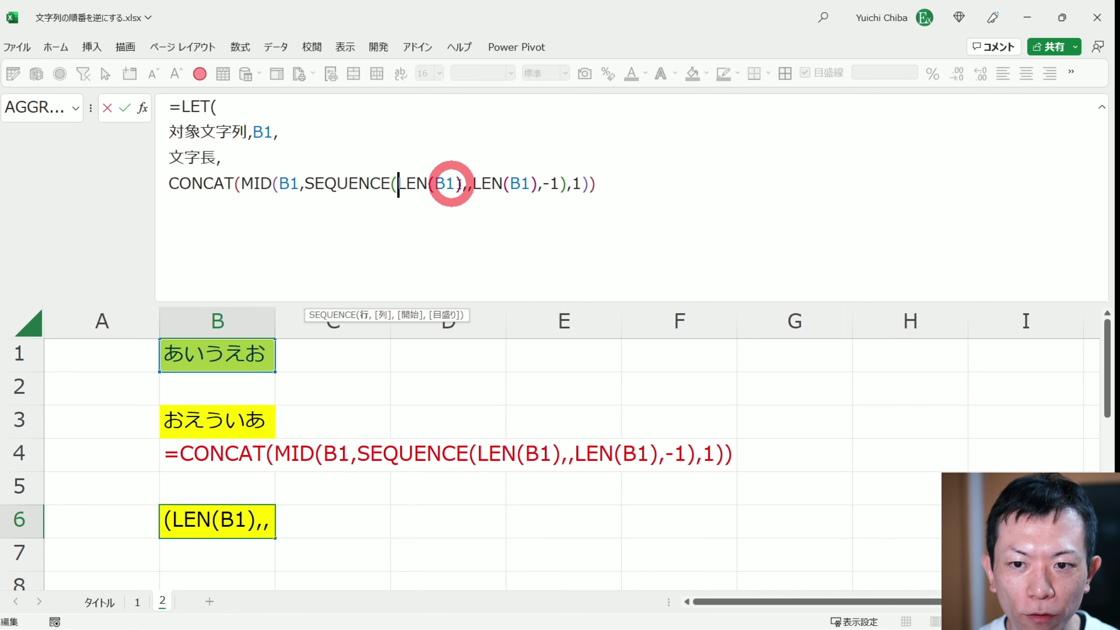
left_click(298, 152)
key("ctrl+v")
type(",")
left_click(260, 156)
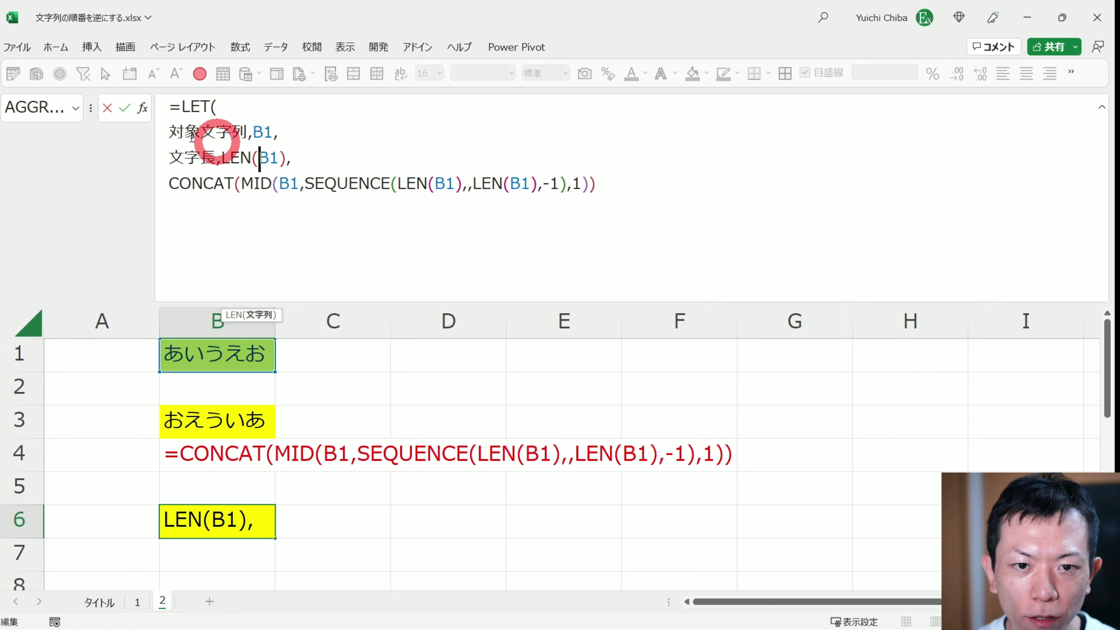
left_click_drag(170, 131, 247, 130)
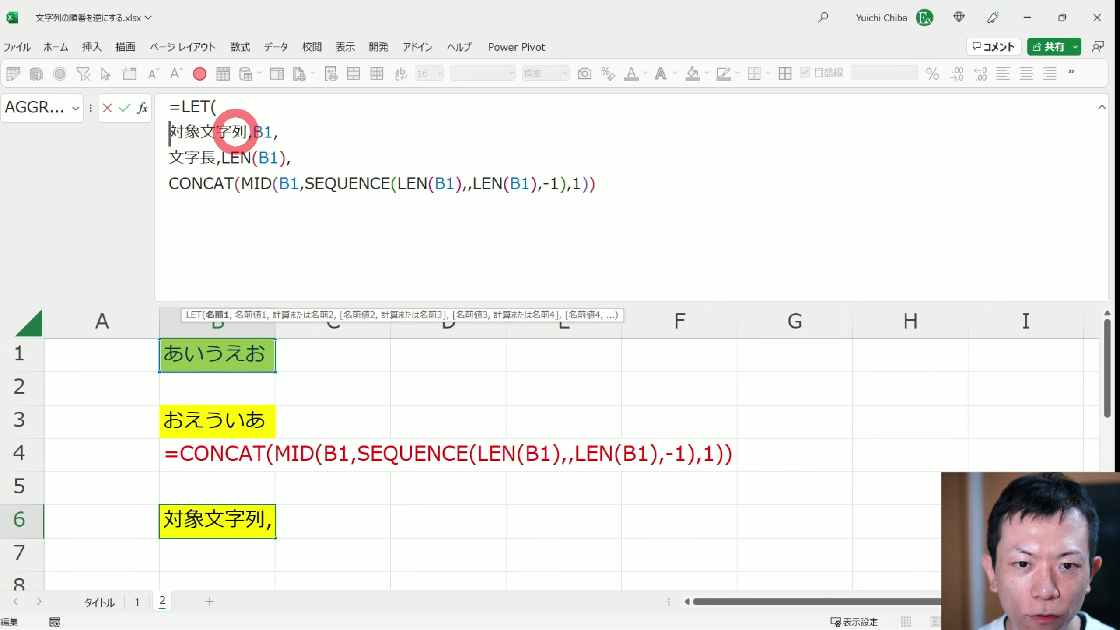
double_click(258, 158)
key("ctrl+v")
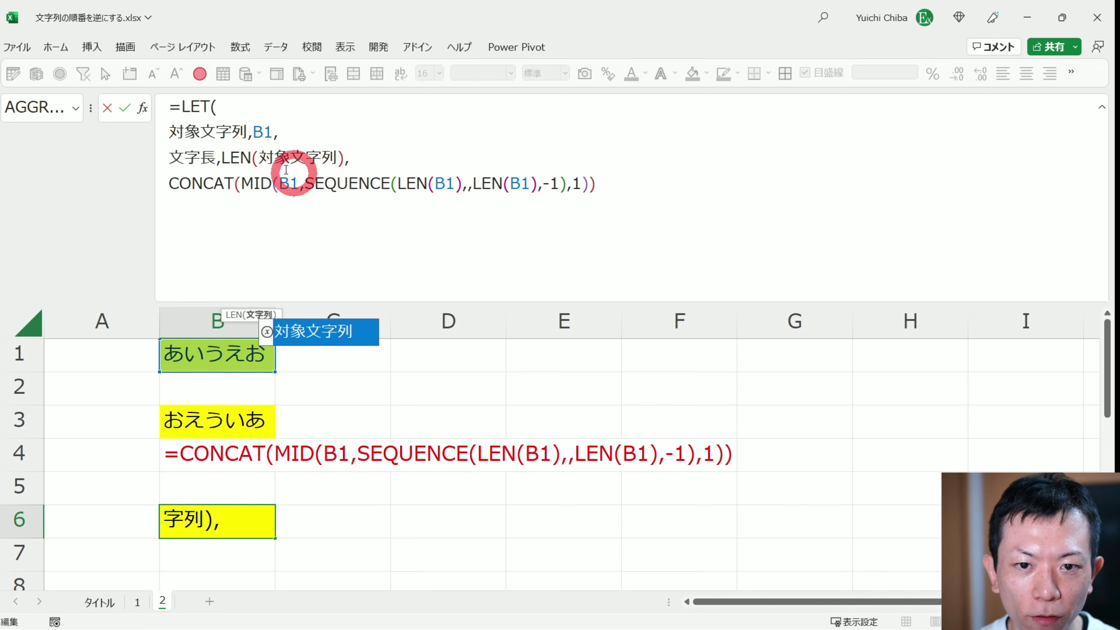
left_click(313, 159)
key("alt+Return")
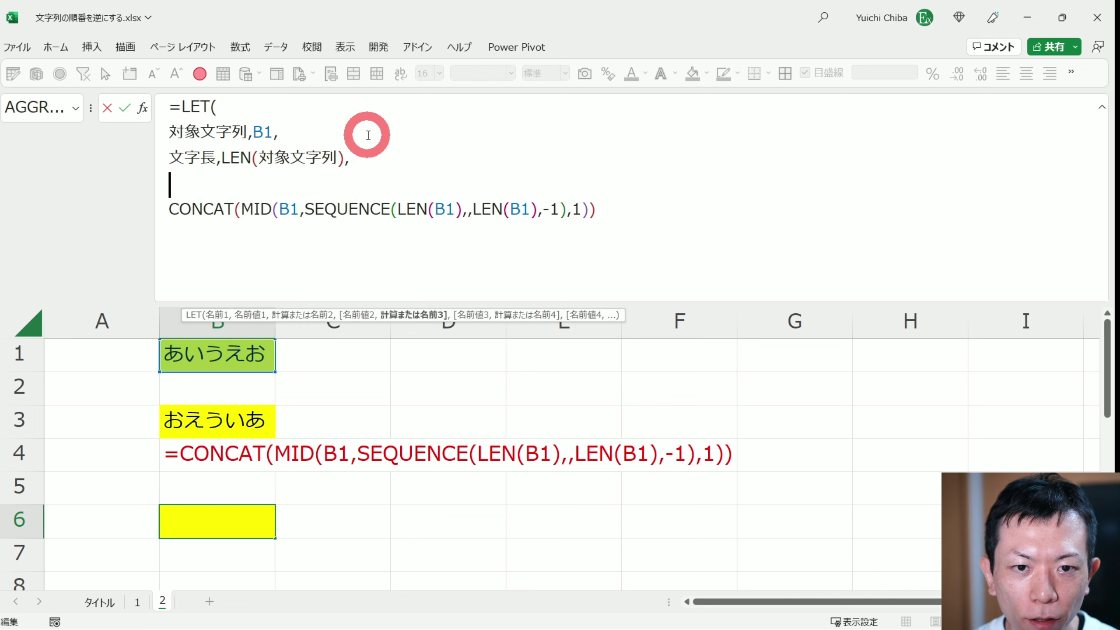
left_click_drag(304, 209, 568, 216)
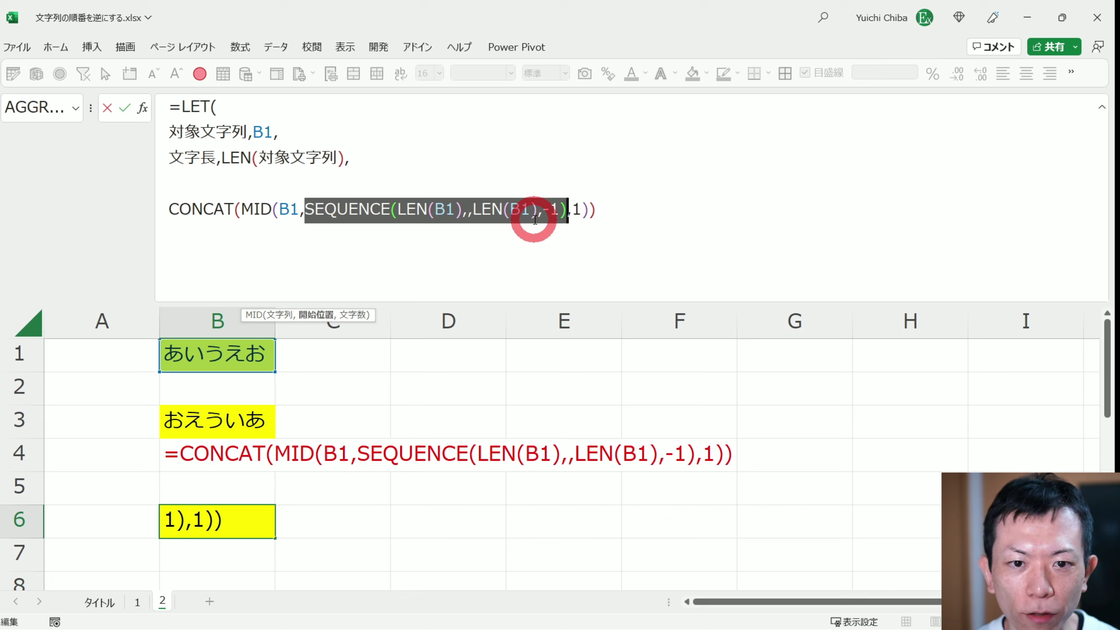
left_click(206, 177)
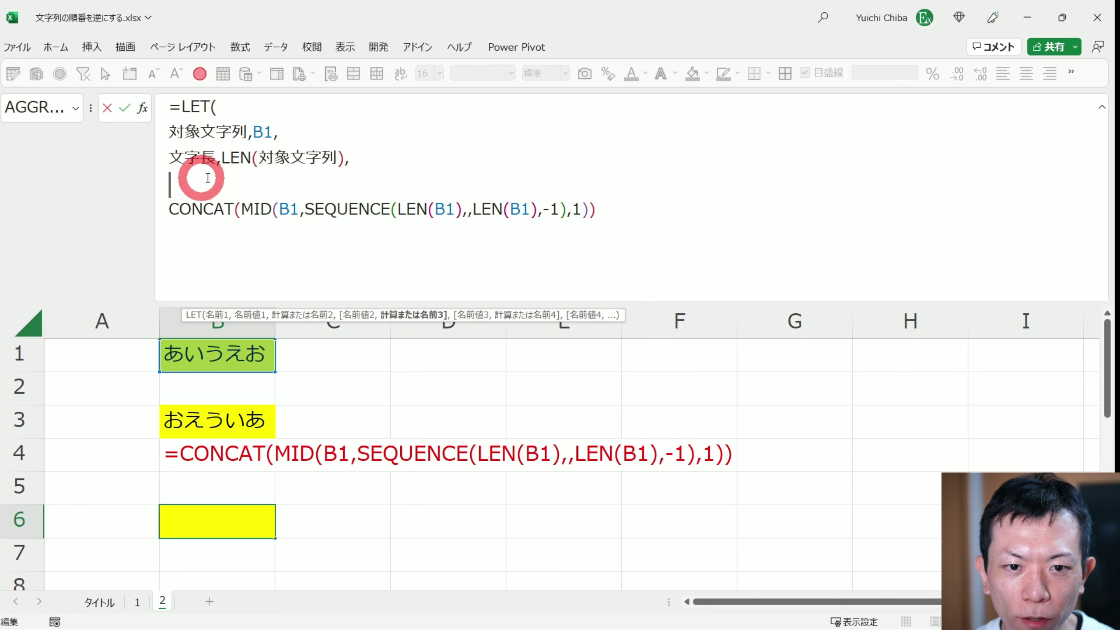
Add the name 逆順インデックス with the SEQUENCE expression copied from the CONCAT line
type("ぎゃくじゅ")
left_click(223, 256)
type("いんでっくす")
key("space")
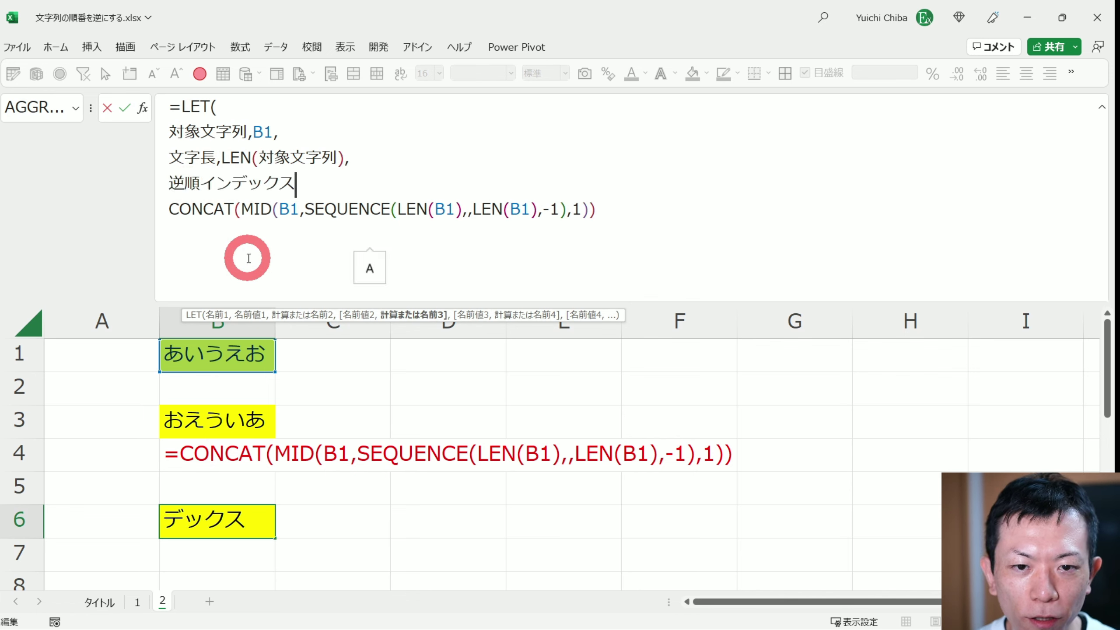
type(",")
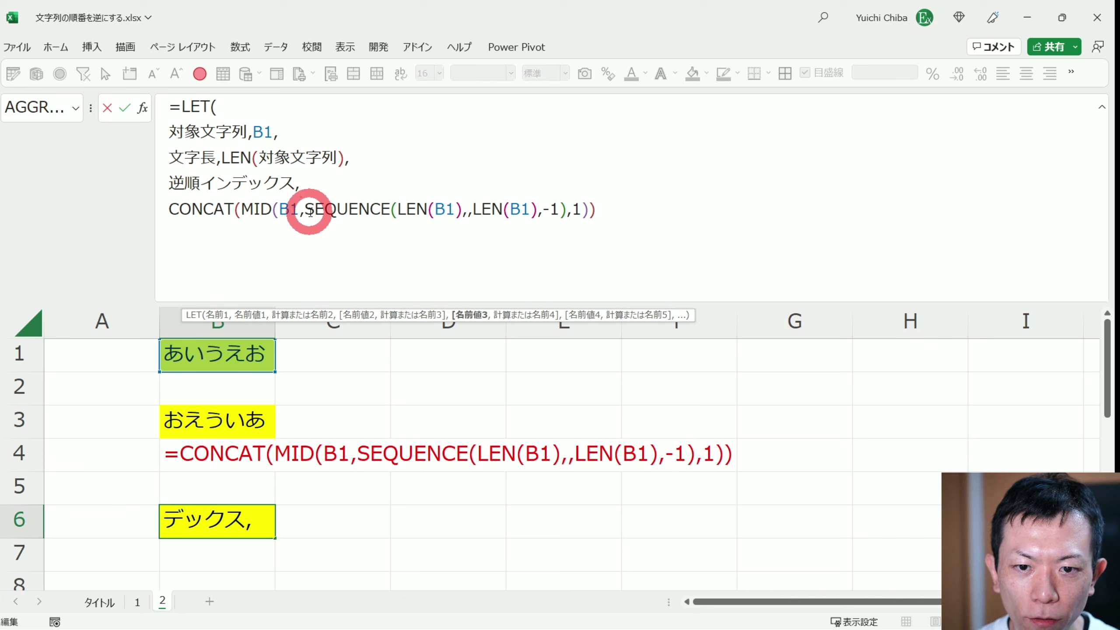
left_click(309, 210)
left_click_drag(332, 213, 569, 210)
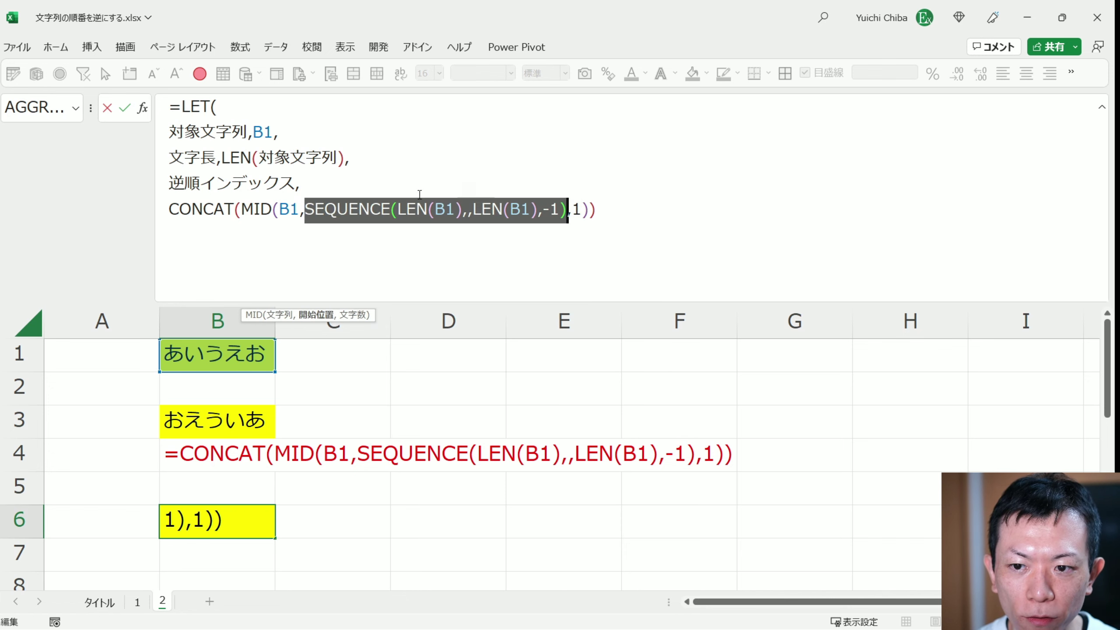
key("ctrl+c")
left_click(368, 178)
key("ctrl+v")
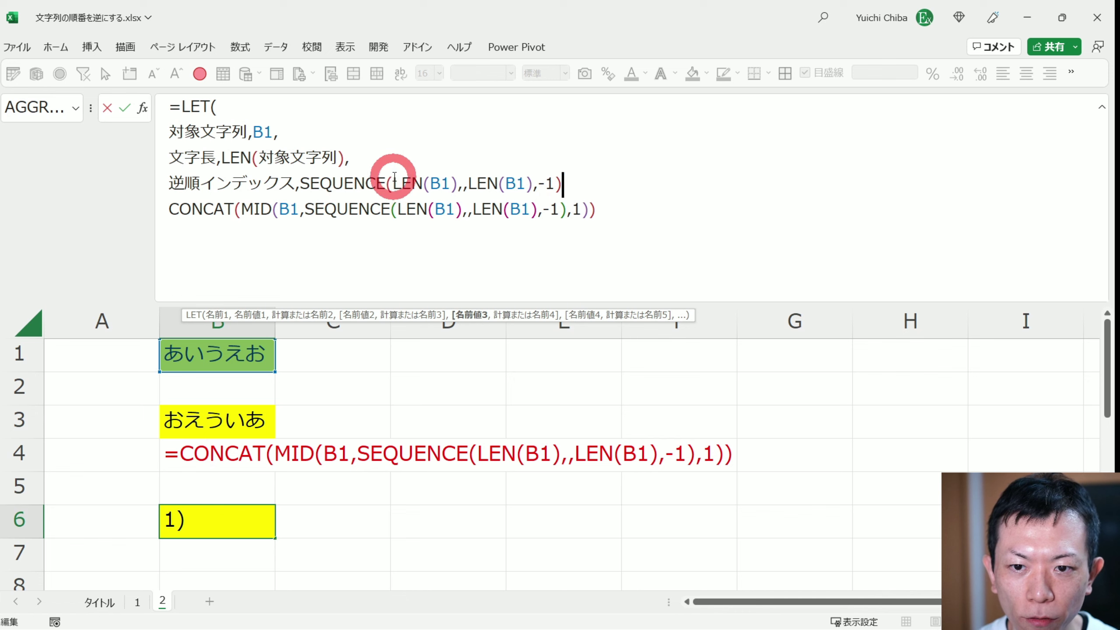
Change 逆順インデックス's value to SEQUENCE(文字長,,文字長,-1)
left_click_drag(457, 180, 180, 157)
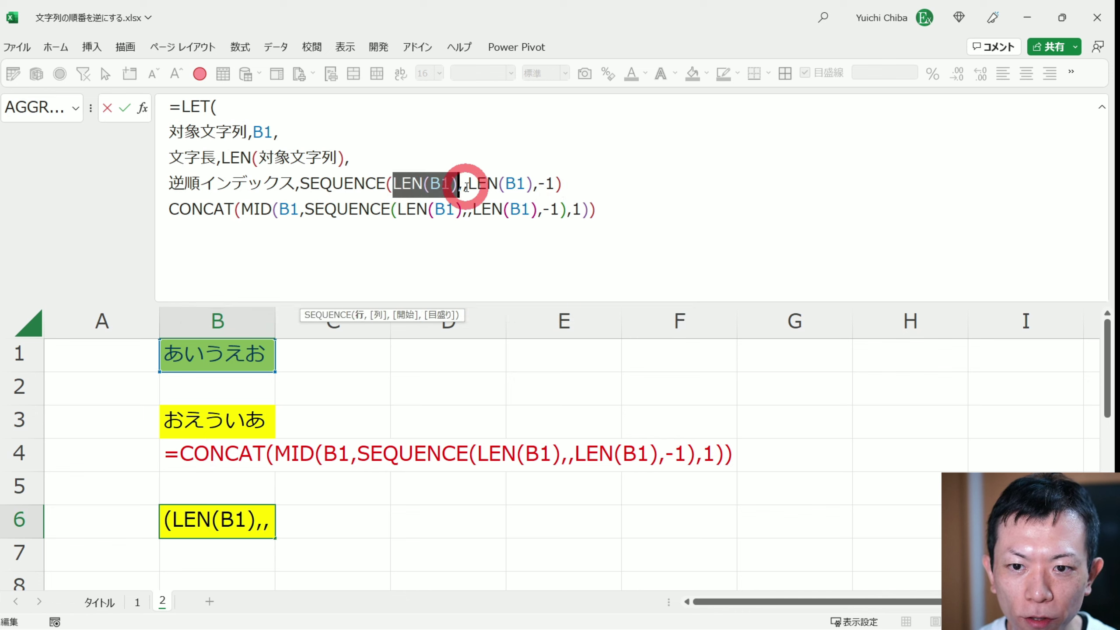
left_click_drag(180, 156, 215, 158)
left_click(394, 183)
left_click_drag(394, 183, 514, 184)
type("文字長,,文字長")
left_click(541, 191)
type(",")
Insert a new line above CONCAT naming 逆順文字列配列, and select the MID expression
left_click(332, 230)
key("Home")
key("alt+Return")
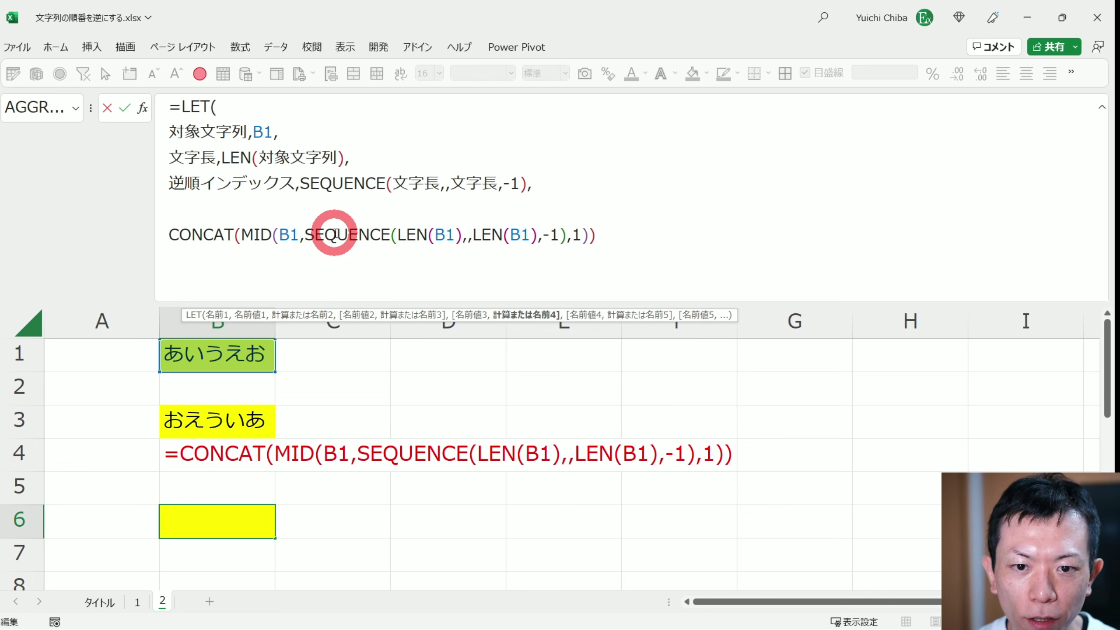
left_click_drag(242, 234, 279, 234)
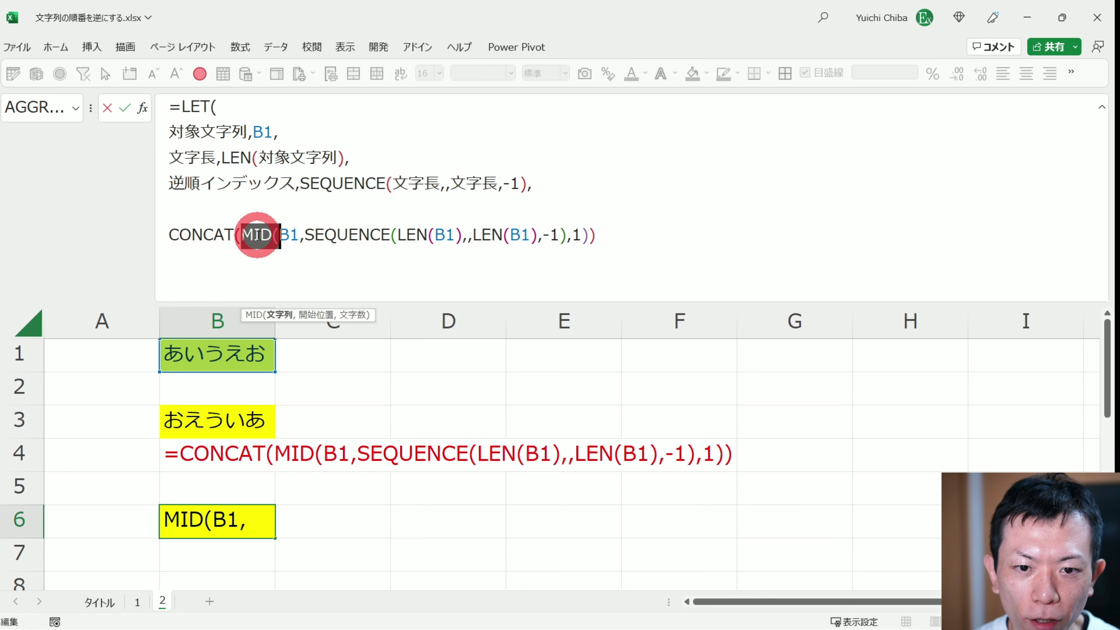
left_click(200, 211)
type("ぎゃくじゅんもじれつ")
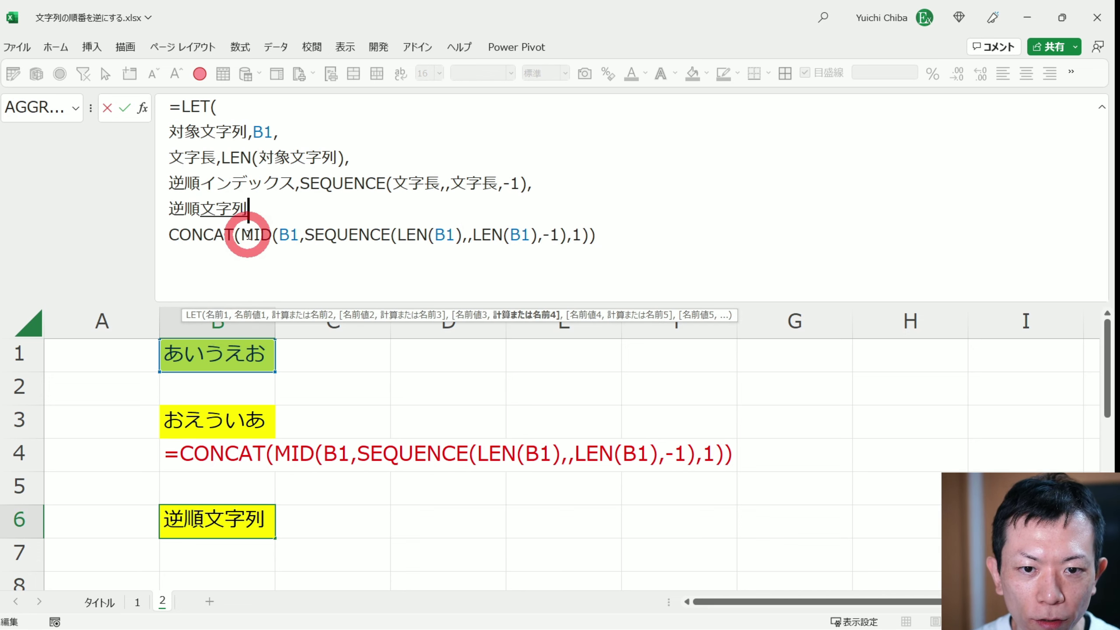
type("はいれ")
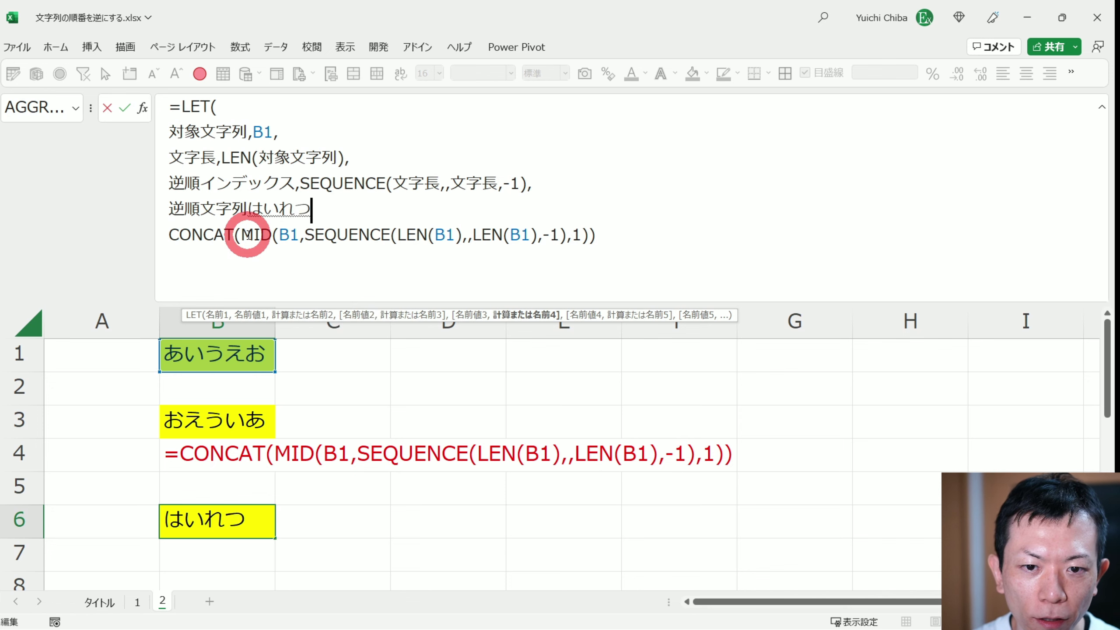
type("つ")
key("space")
type(",")
left_click(241, 235)
left_click_drag(242, 235, 590, 236)
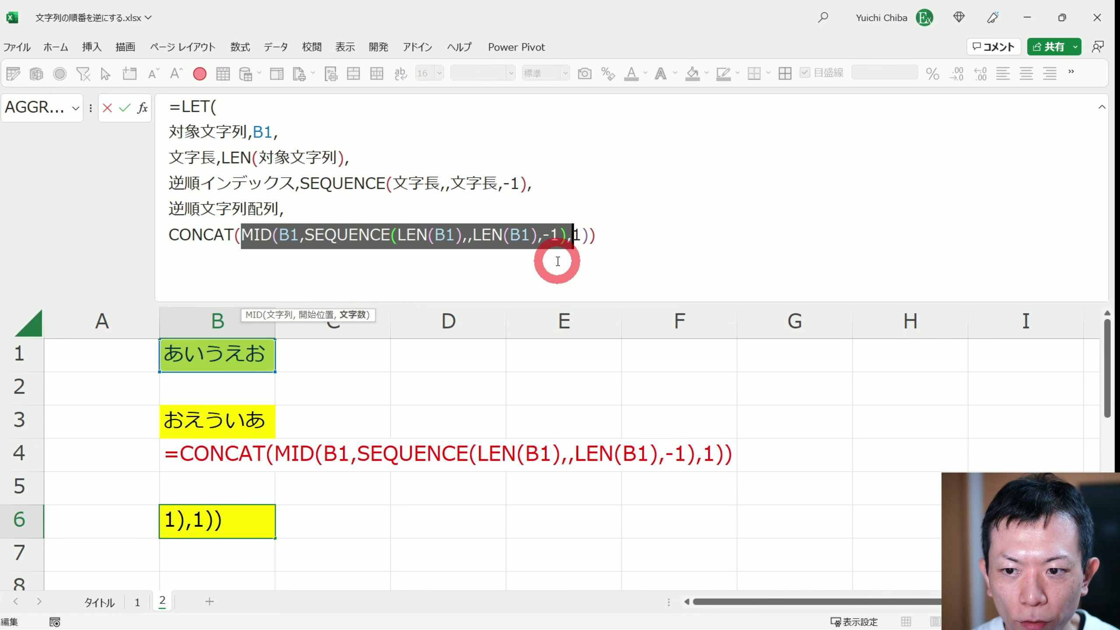
Paste the MID expression after 逆順文字列配列 and replace its SEQUENCE argument with 逆順インデックス
key("ctrl+c")
left_click(328, 210)
key("ctrl+v")
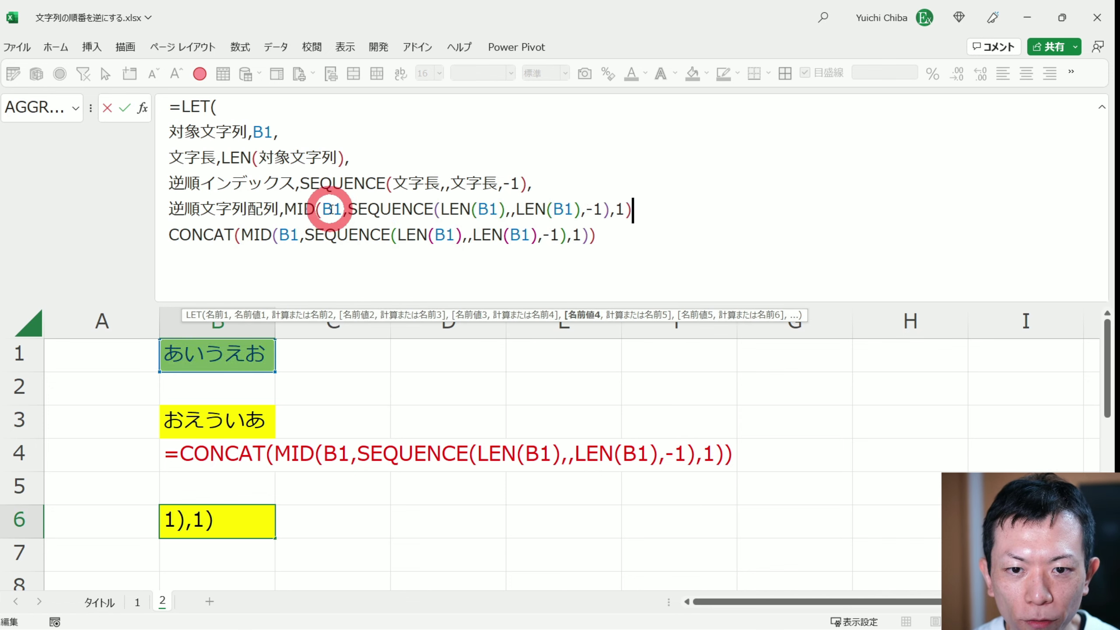
left_click(333, 210)
left_click(165, 187)
left_click(278, 183)
double_click(279, 183)
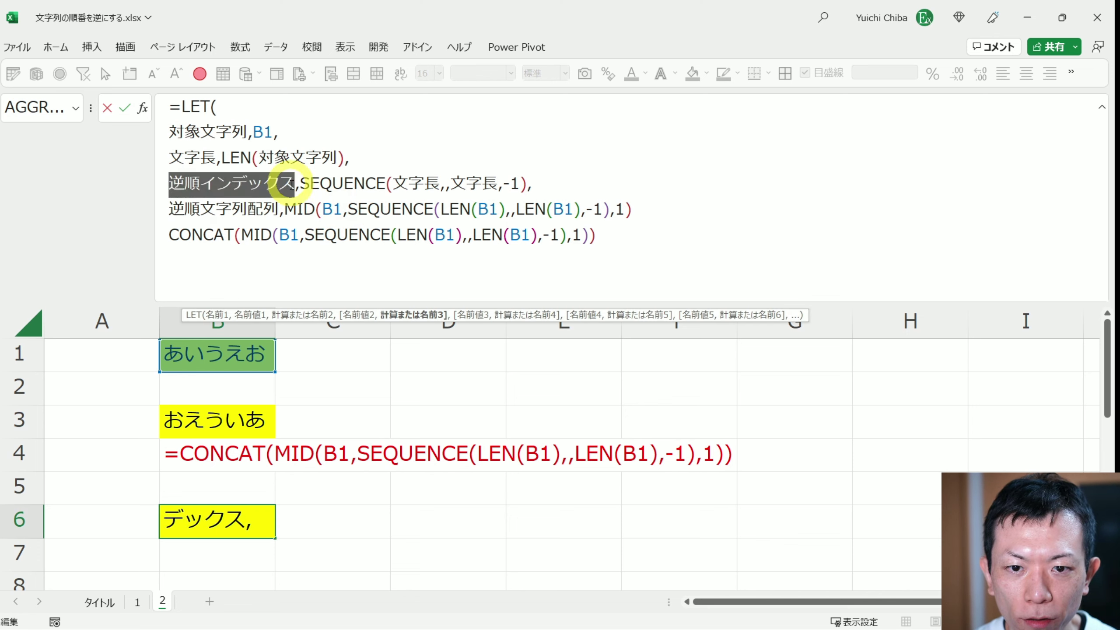
left_click(349, 210)
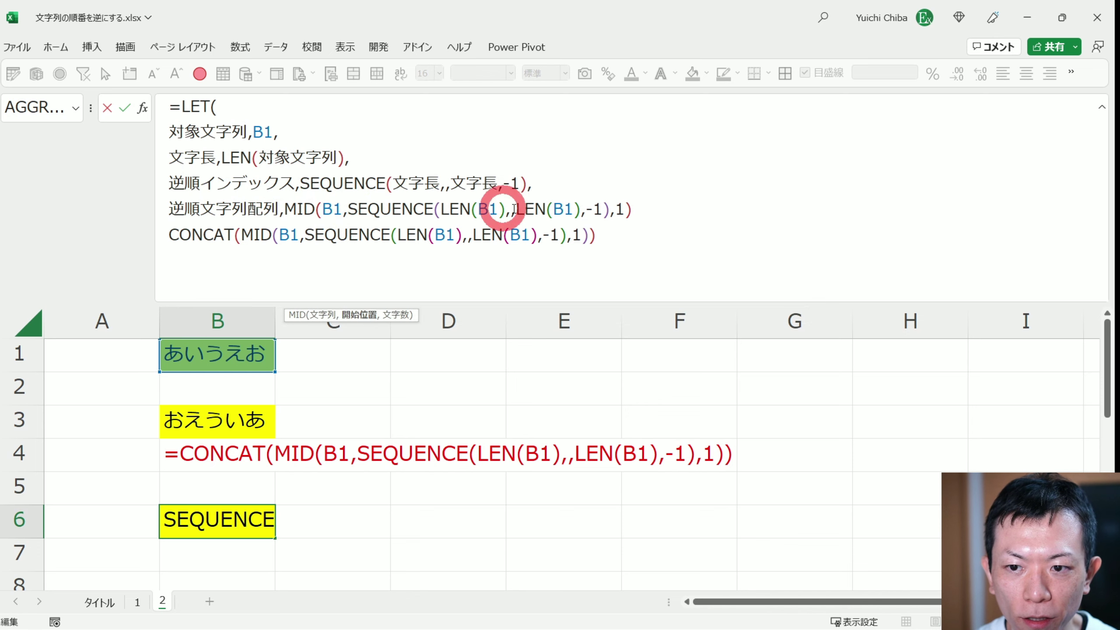
left_click(601, 211, "shift")
type("逆順インデックス")
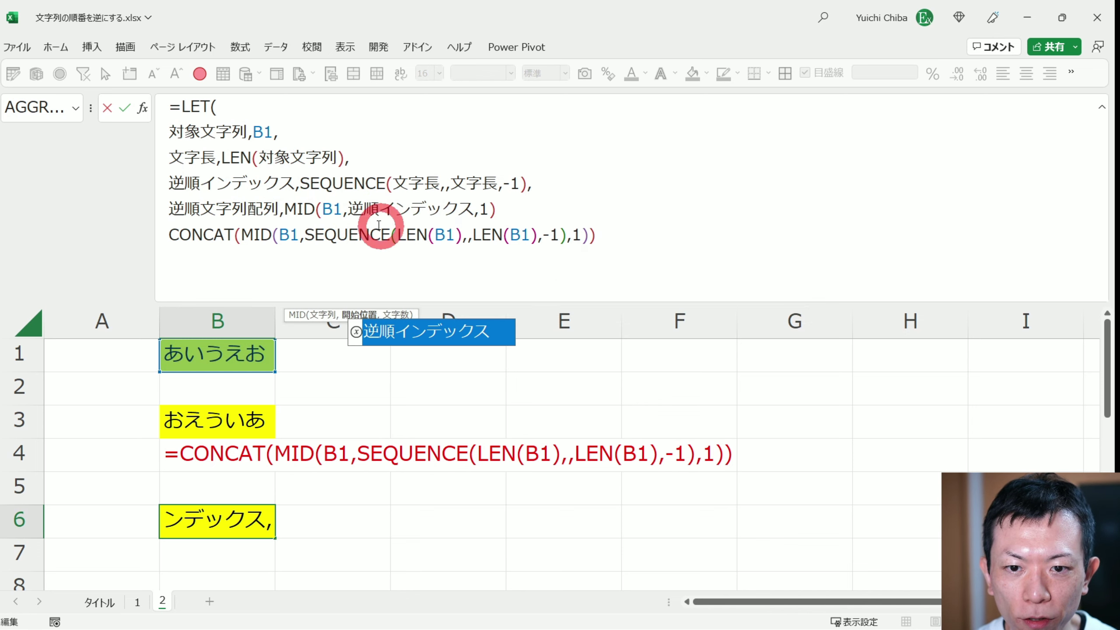
Replace B1 in the MID step with 対象文字列, then end the line with a comma and a new line
left_click(323, 208)
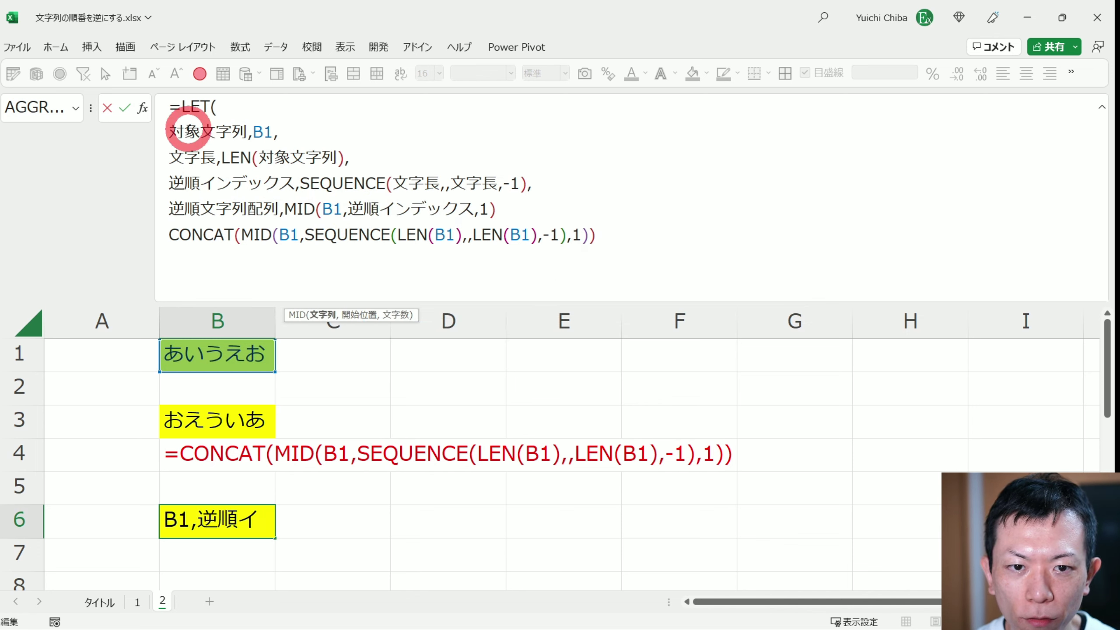
left_click(172, 131)
left_click(246, 132, "shift")
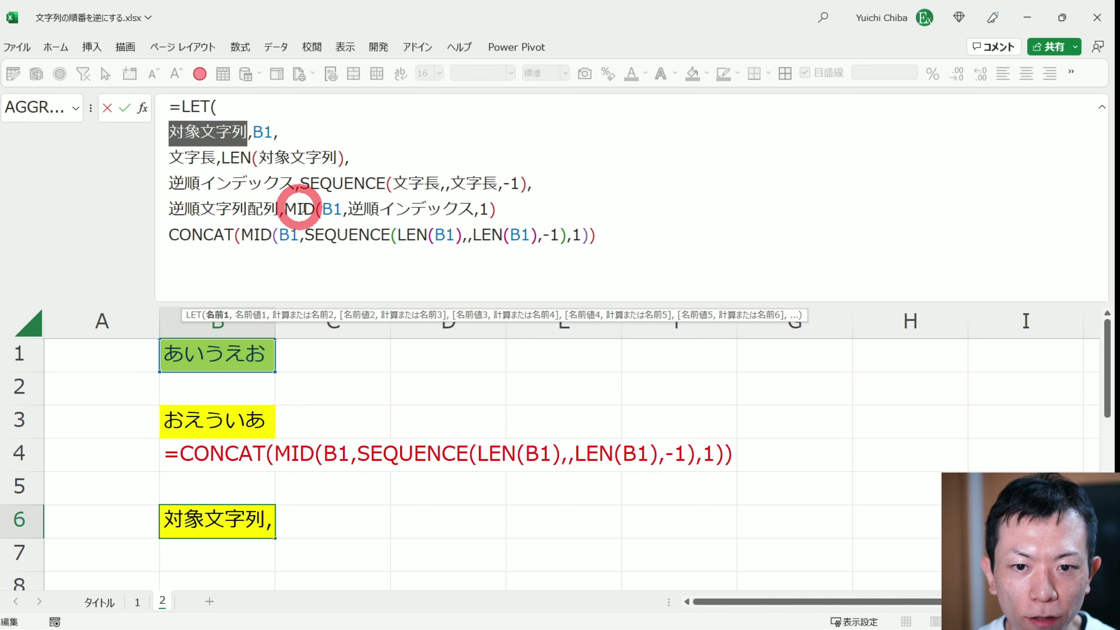
left_click(320, 209)
double_click(329, 209)
type("対象文字列")
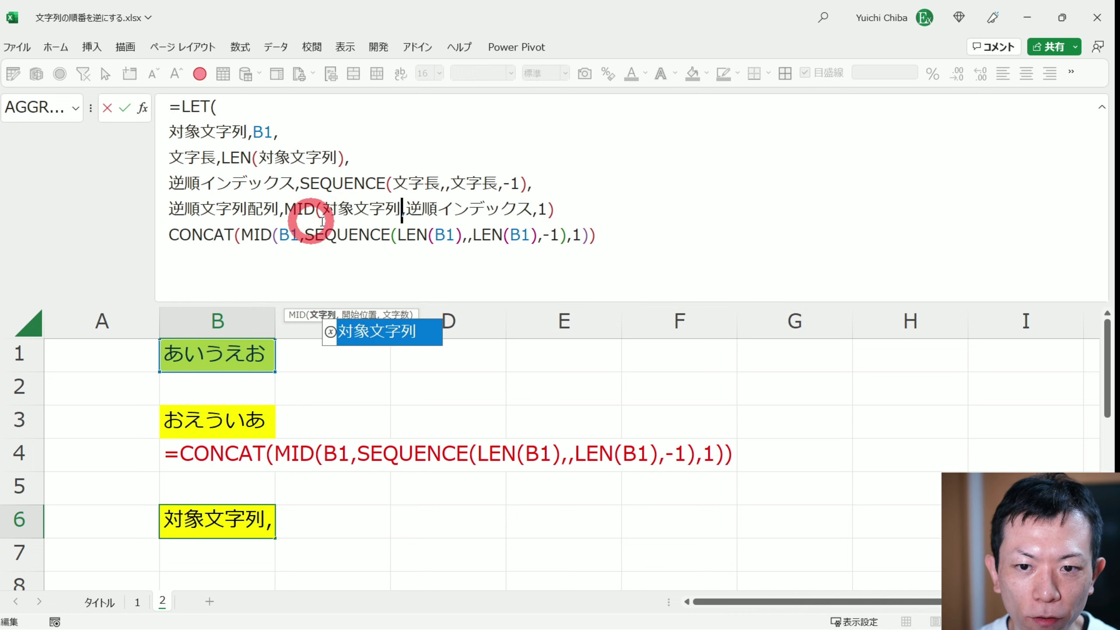
left_click(580, 217)
type(",")
key("alt+Return")
left_click(175, 197)
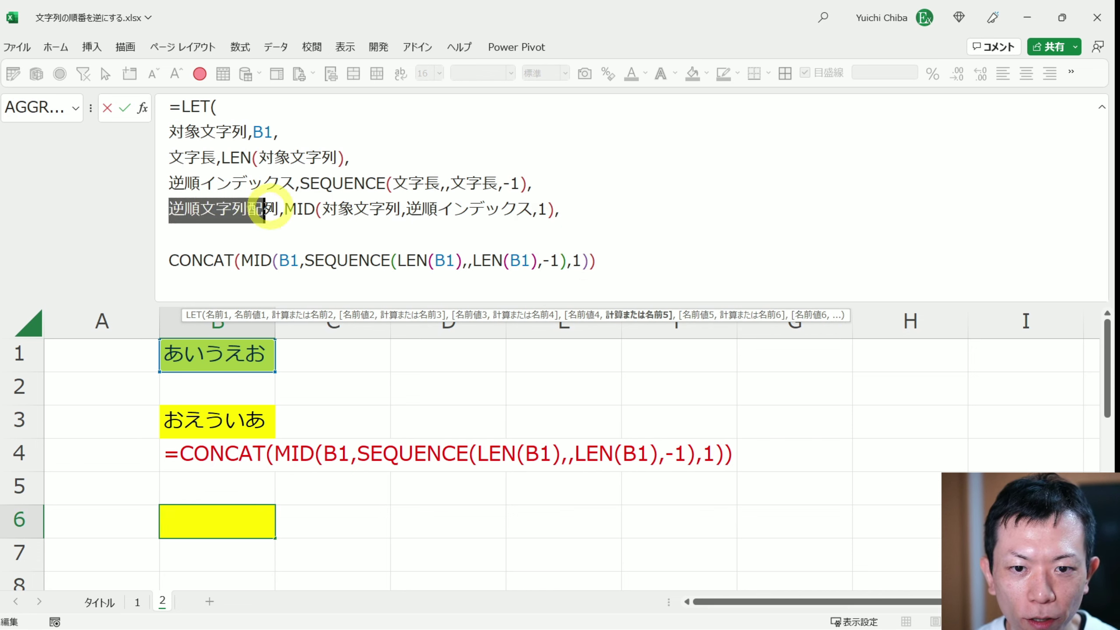
left_click_drag(175, 202, 281, 211)
Add the step 逆順文字列結合 as CONCAT(逆順文字列配列) on the new line
left_click(242, 233)
type("逆順文字列")
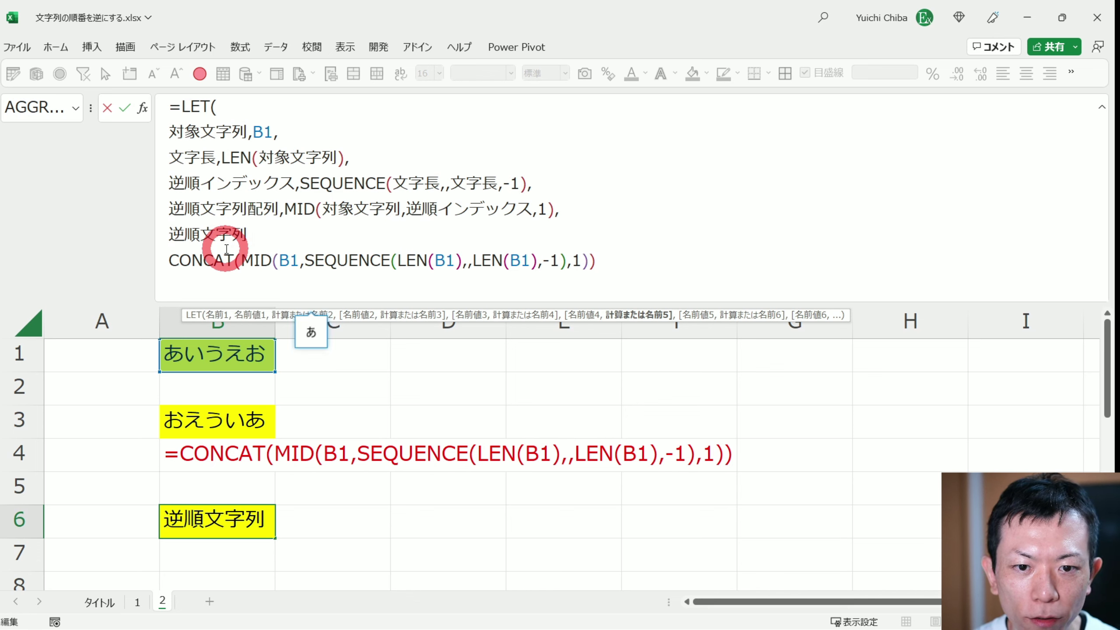
type("結合,")
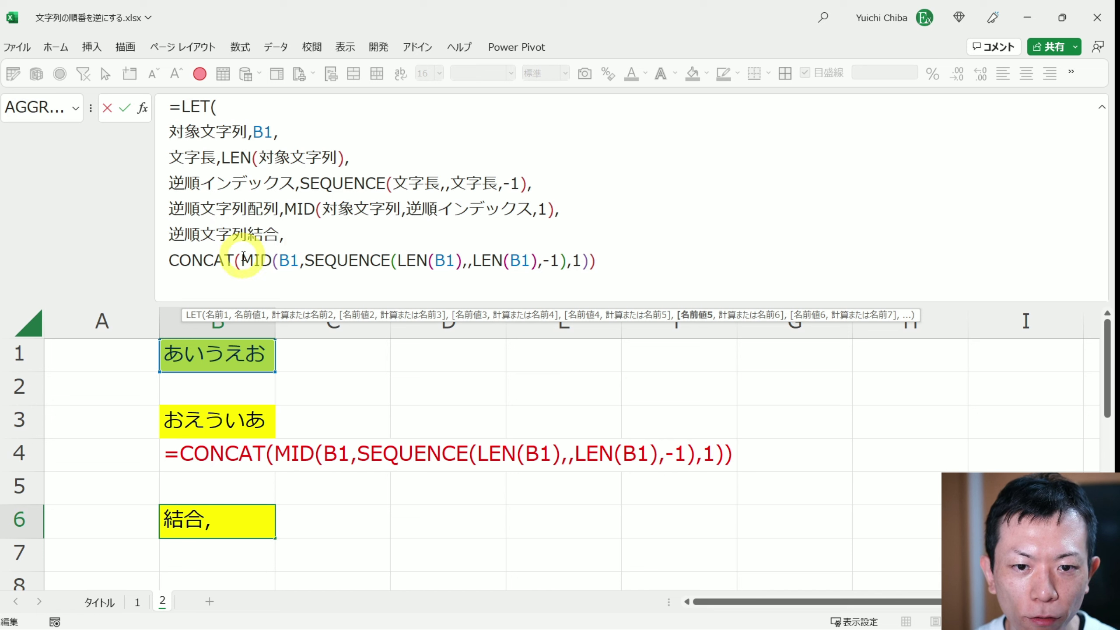
type("CONCAT(")
left_click_drag(170, 209, 280, 209)
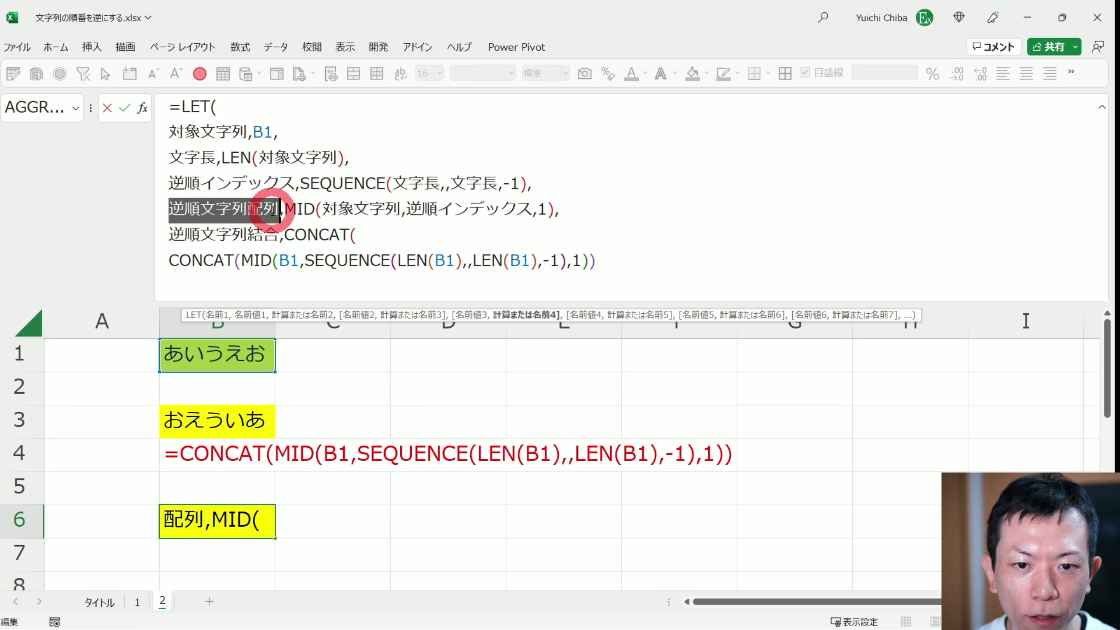
left_click(375, 226)
key("ctrl+v")
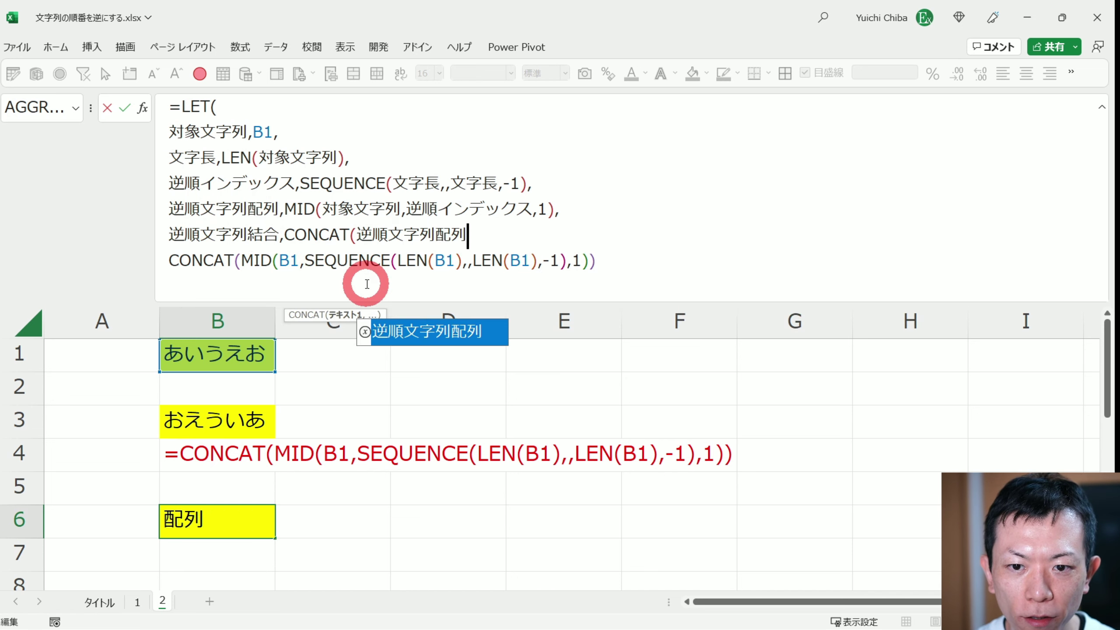
type("),")
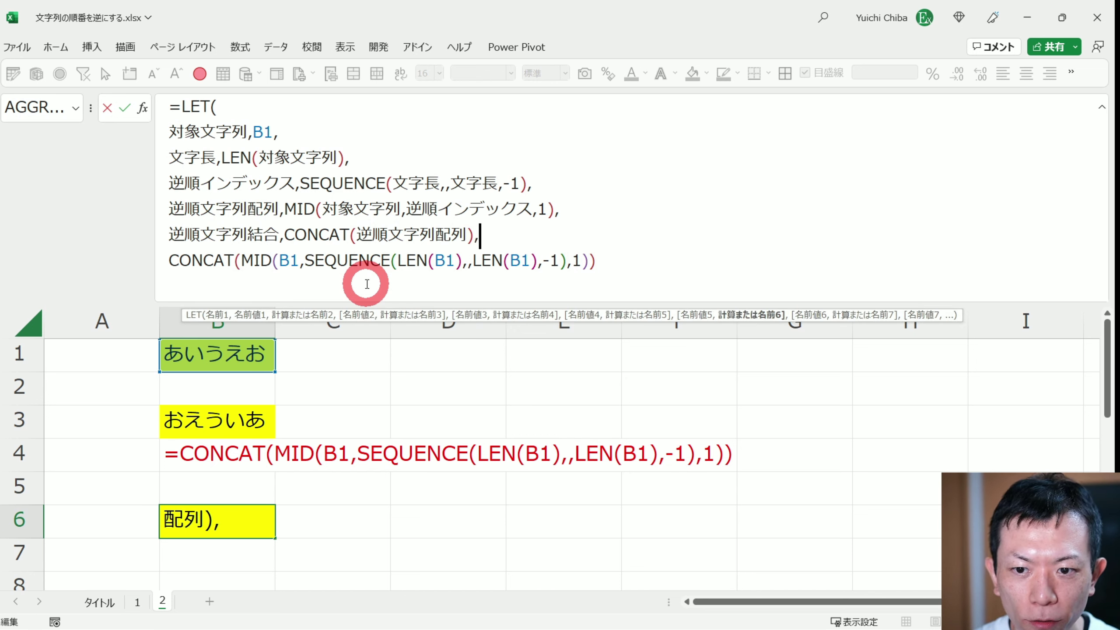
key("alt+Return")
Make 逆順文字列結合 the LET result and delete the old CONCAT(MID(...)) line
key("Up")
key("shift+Right")
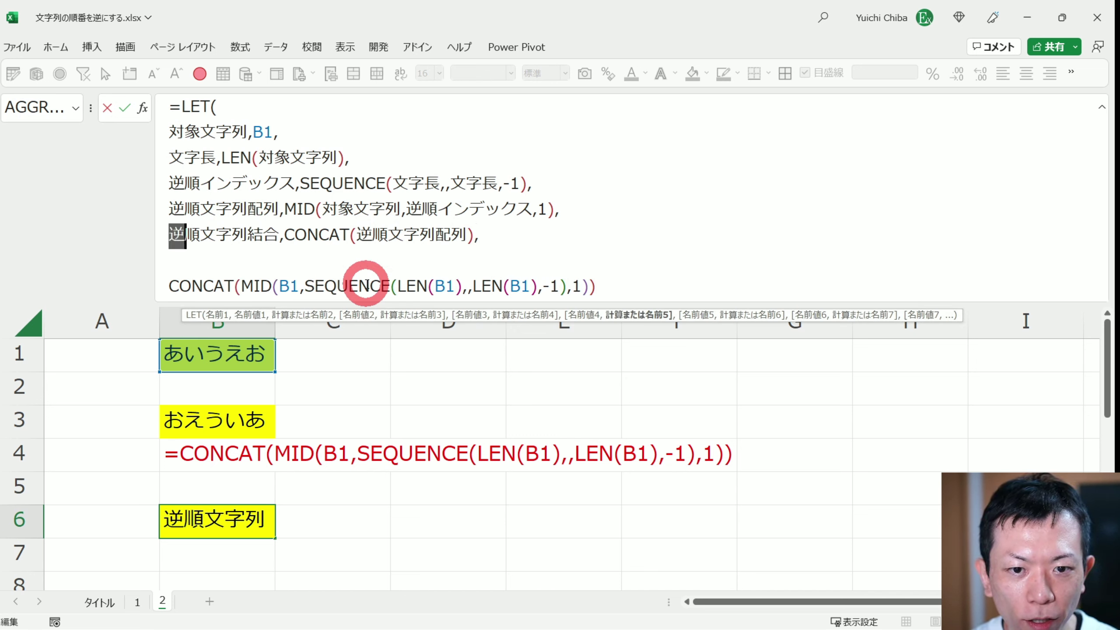
key("shift+Right")
key("shift+Right")
key("shift+Right")
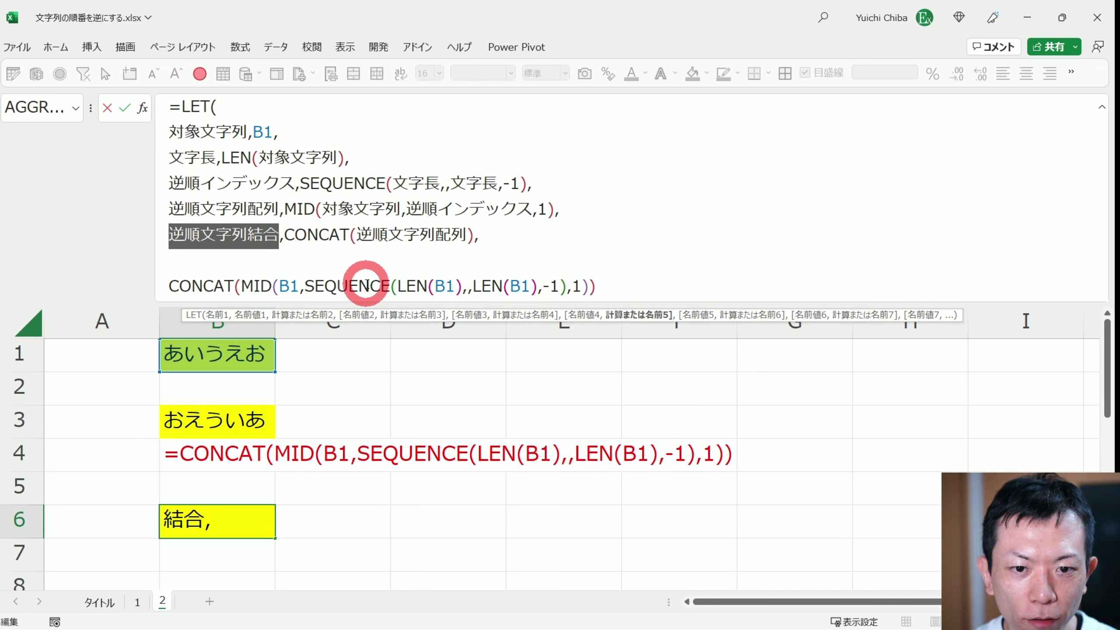
key("Down")
key("ctrl+v")
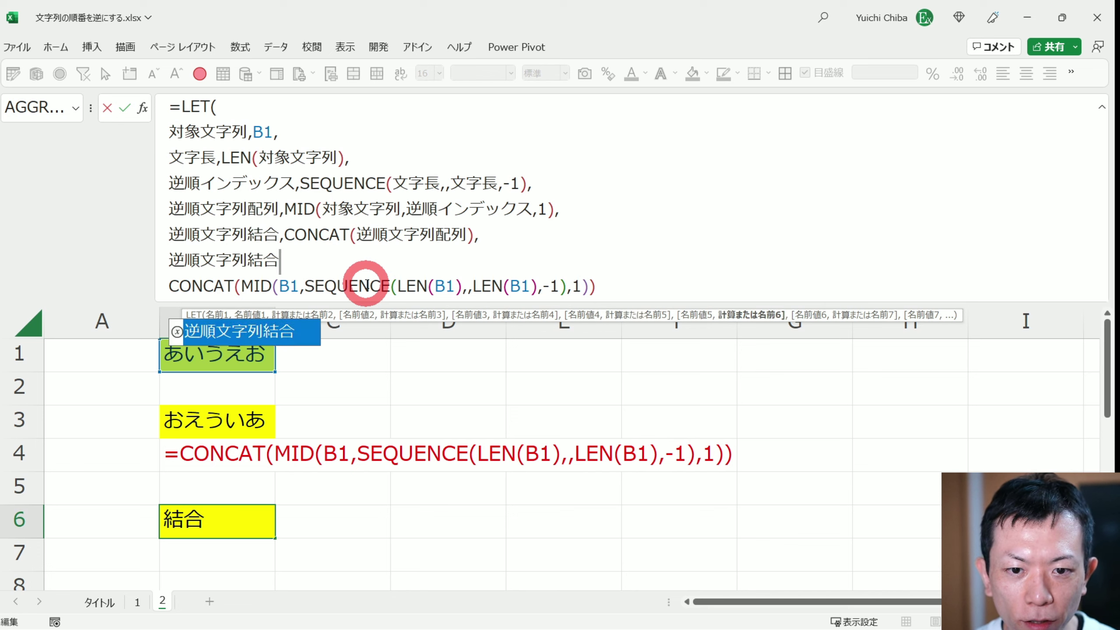
left_click_drag(280, 260, 641, 284)
key("Delete")
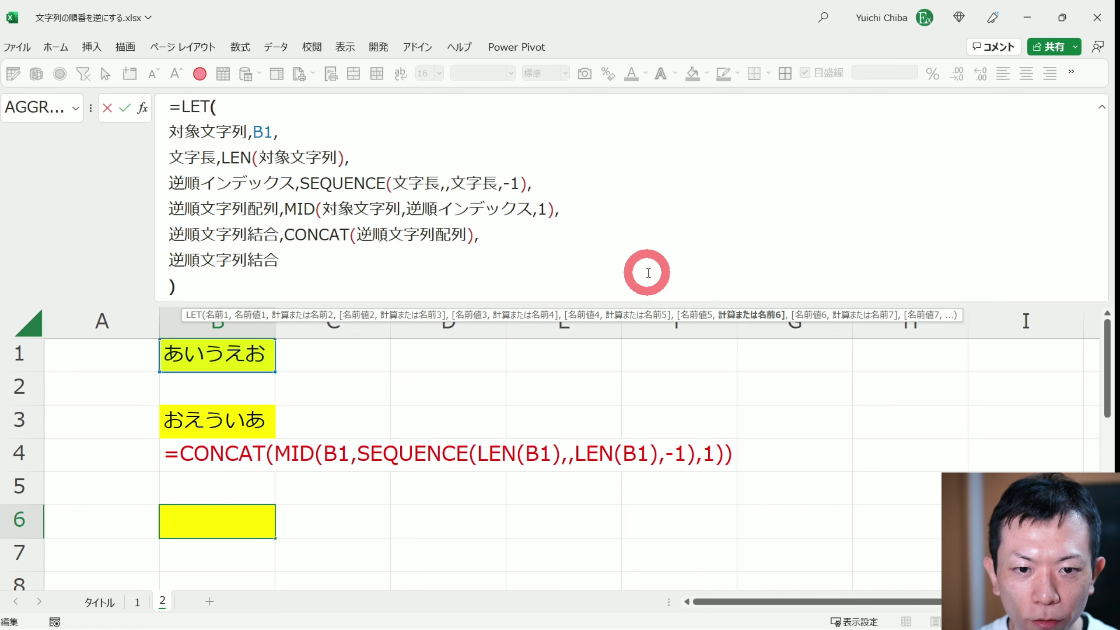
key("Down")
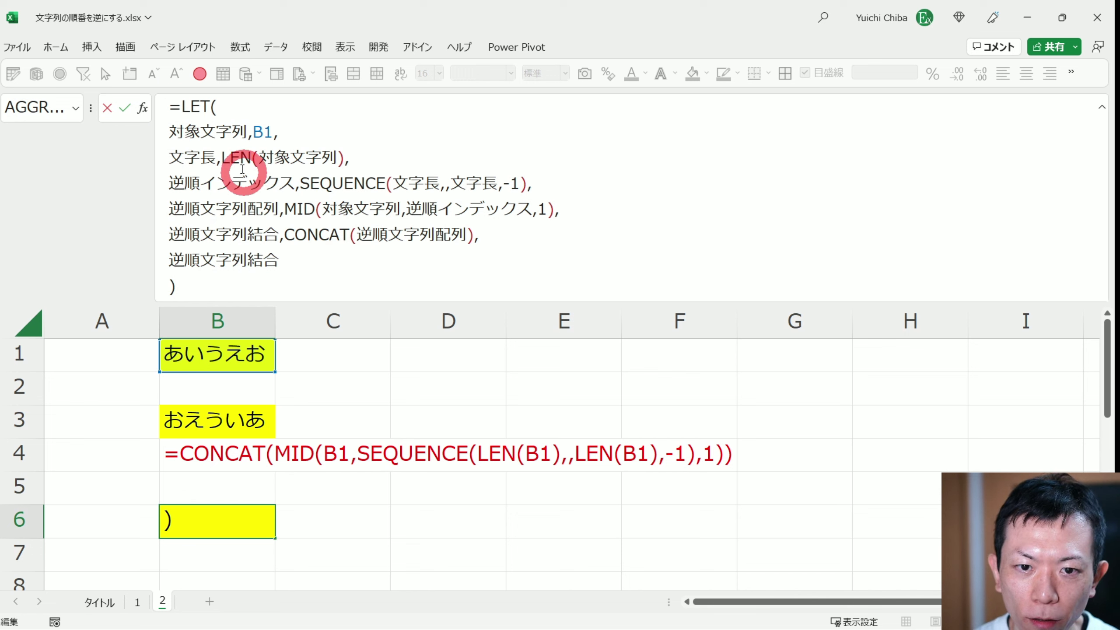
Review each LET step and commit B6's formula, which now shows おえういあ
left_click(238, 157)
left_click(329, 185)
left_click(303, 212)
left_click(320, 232)
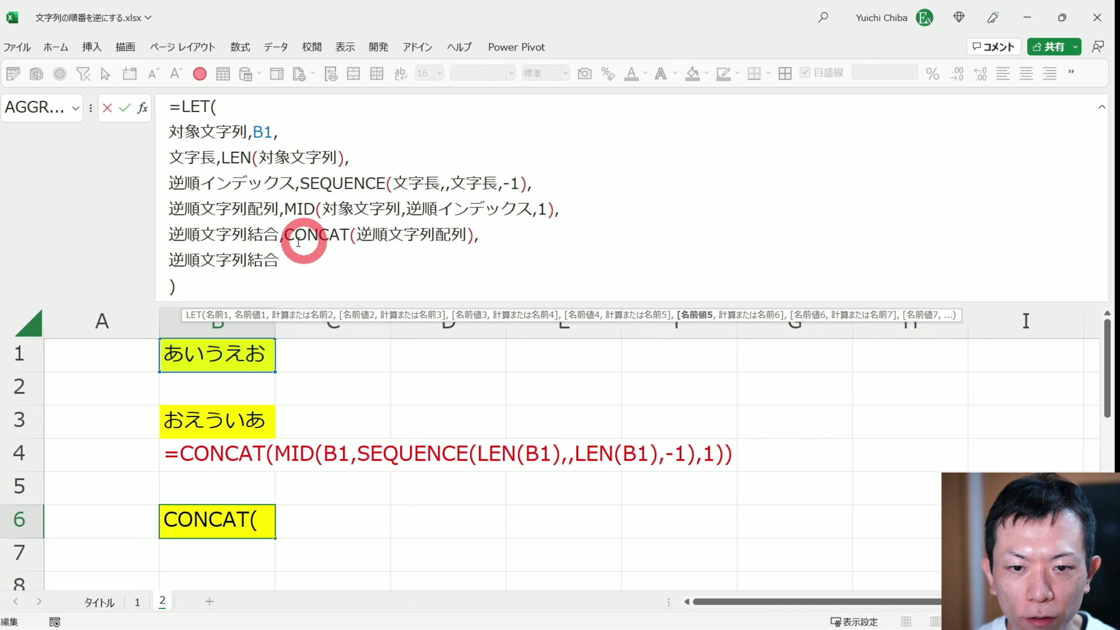
left_click(278, 261)
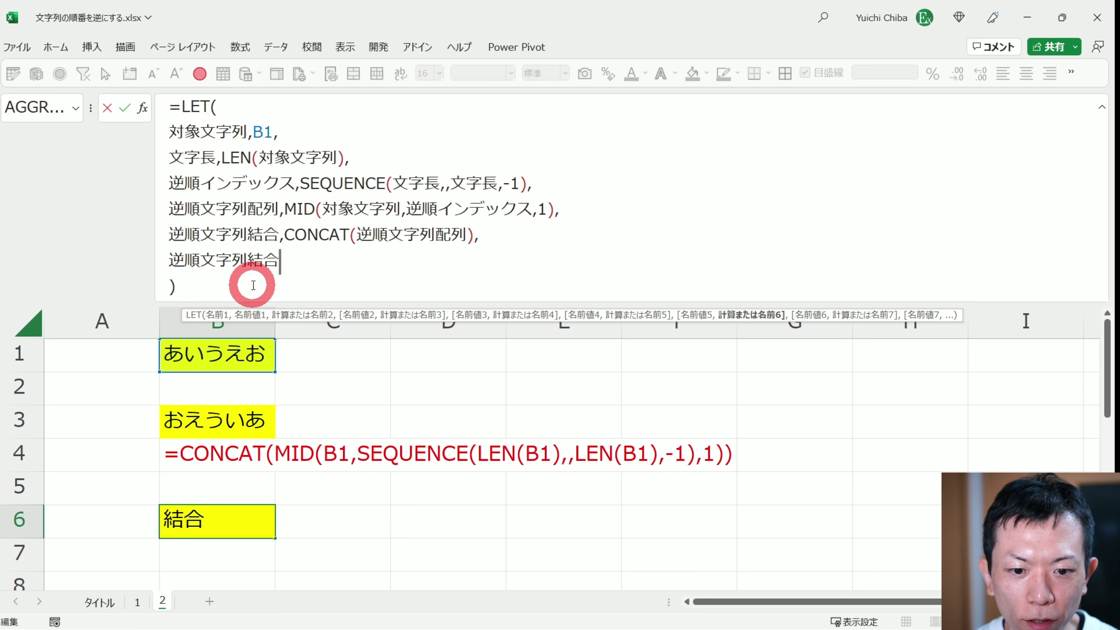
key("ctrl+Return")
left_click(212, 452)
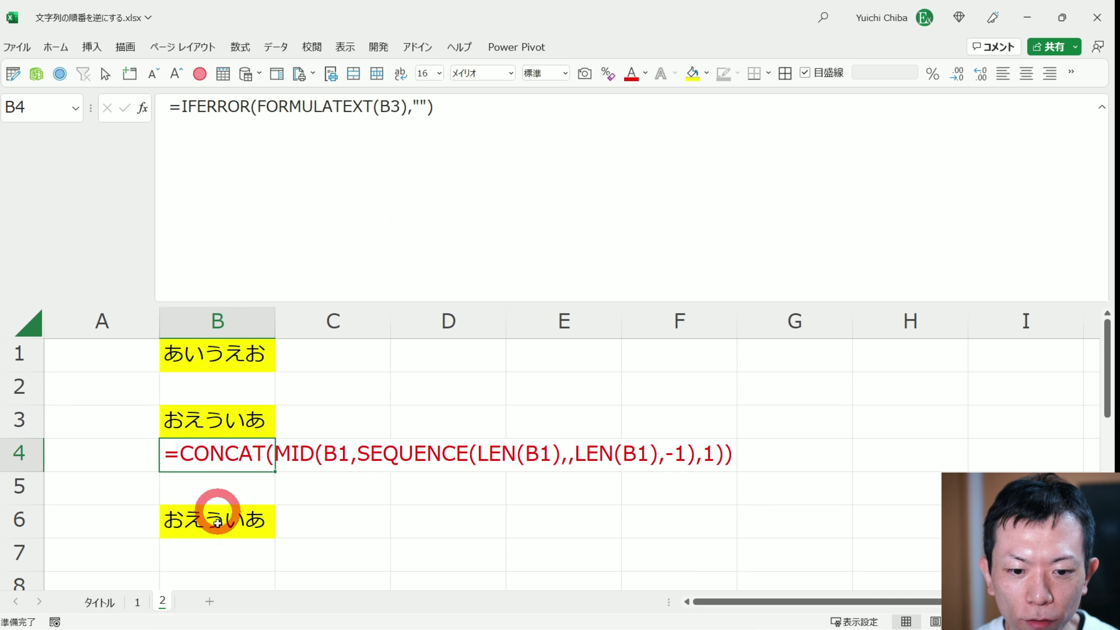
Copy the formula-text cell B4 into B7 to list B6's LET formula wrapped across B7:F13
left_click(202, 353)
left_click(213, 527)
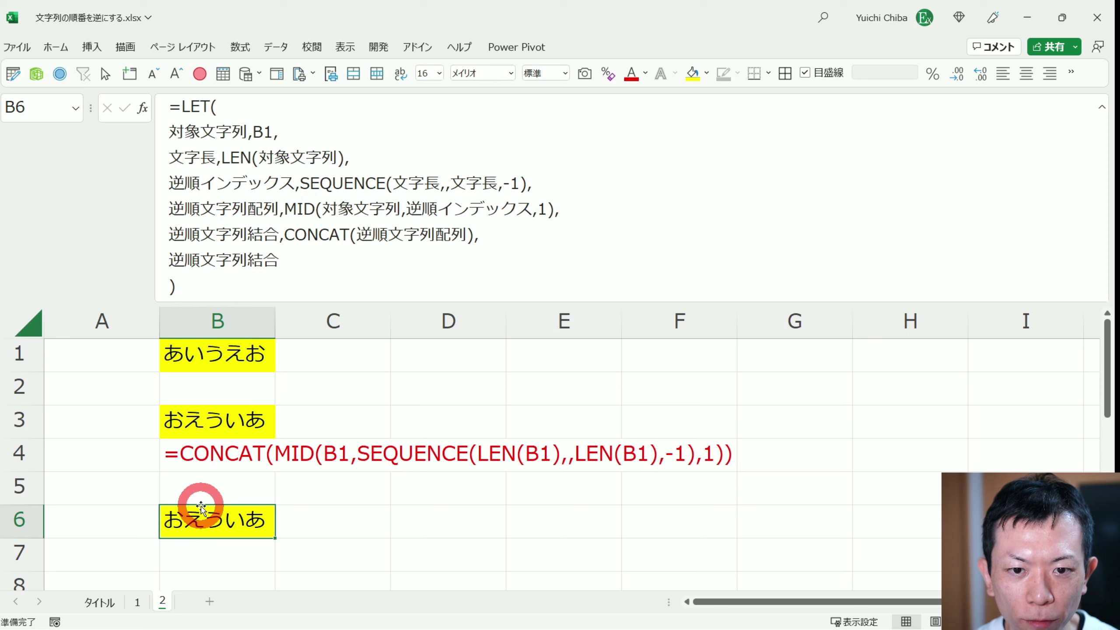
key("ctrl+shift+u")
left_click(200, 275)
key("ctrl+c")
left_click(205, 372)
key("ctrl+v")
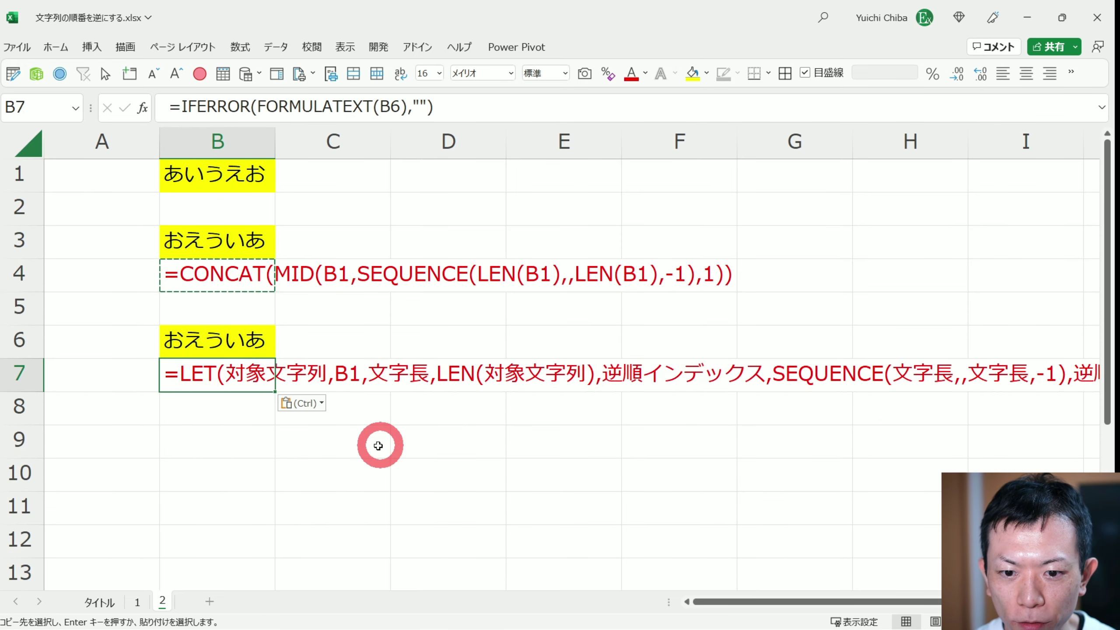
left_click(555, 516, "shift")
key("ctrl+shift+w")
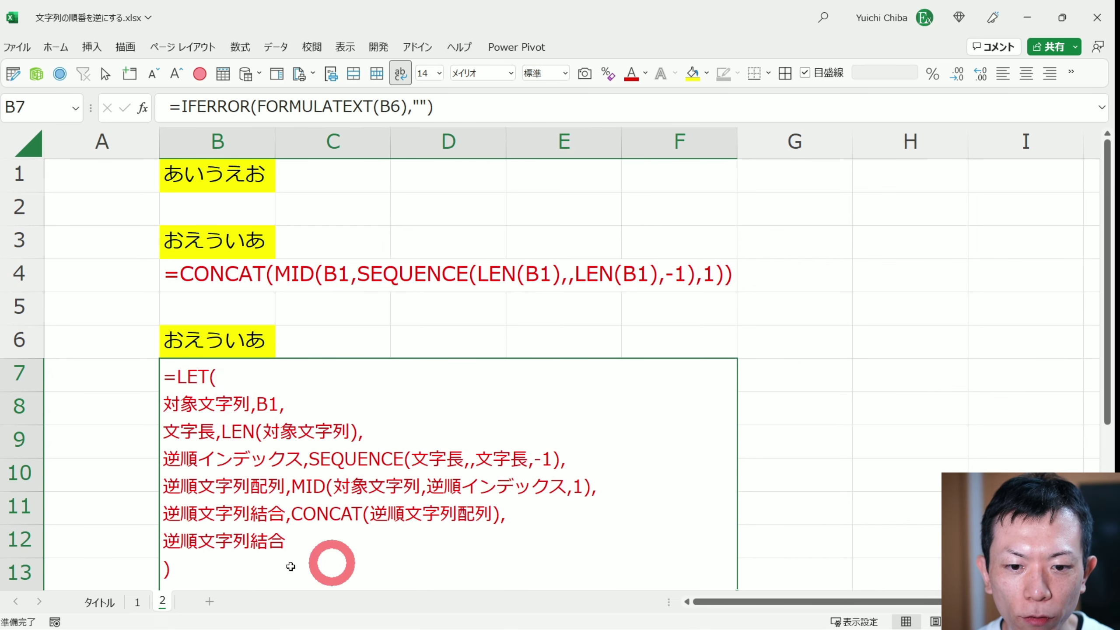
Compare the LET listing in B7 with B4's original formula, then fill D1 yellow
left_click(212, 271)
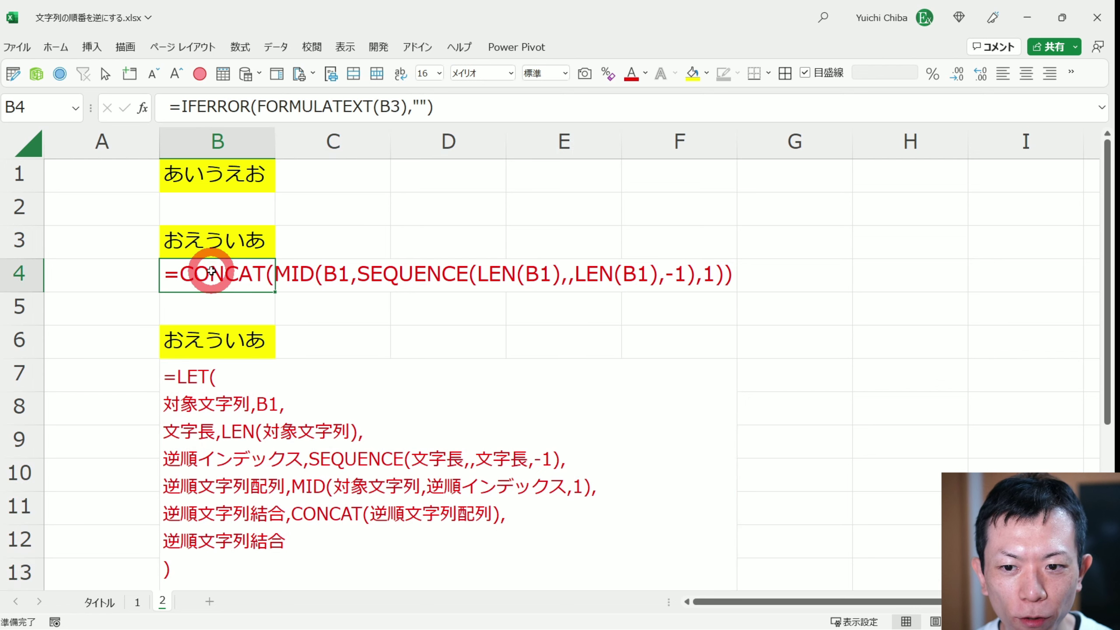
left_click(214, 376)
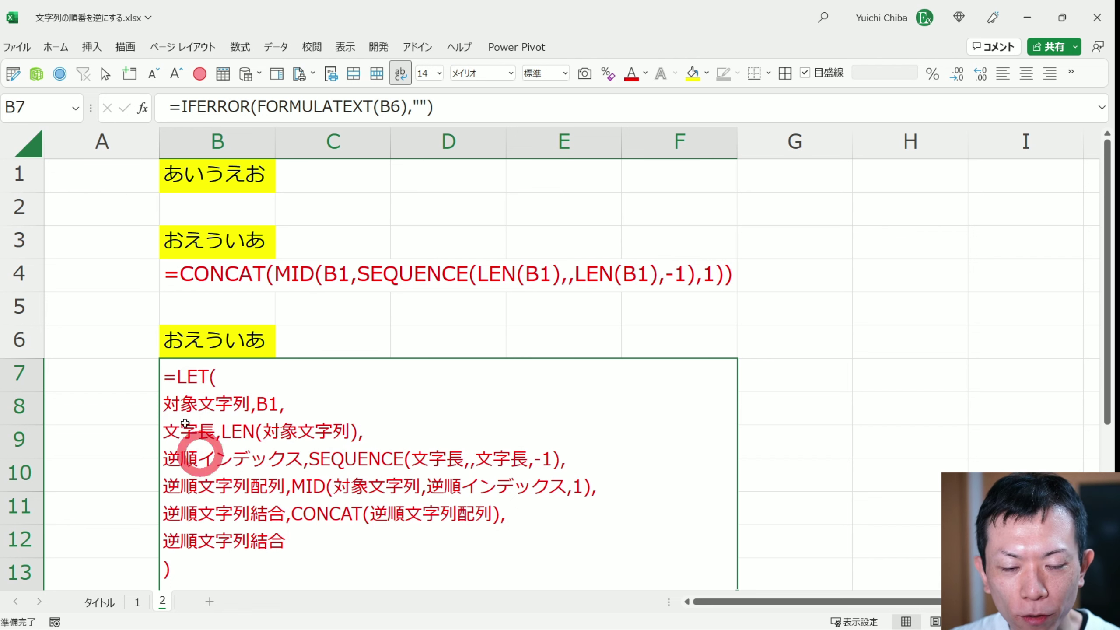
left_click(218, 275)
left_click(221, 423)
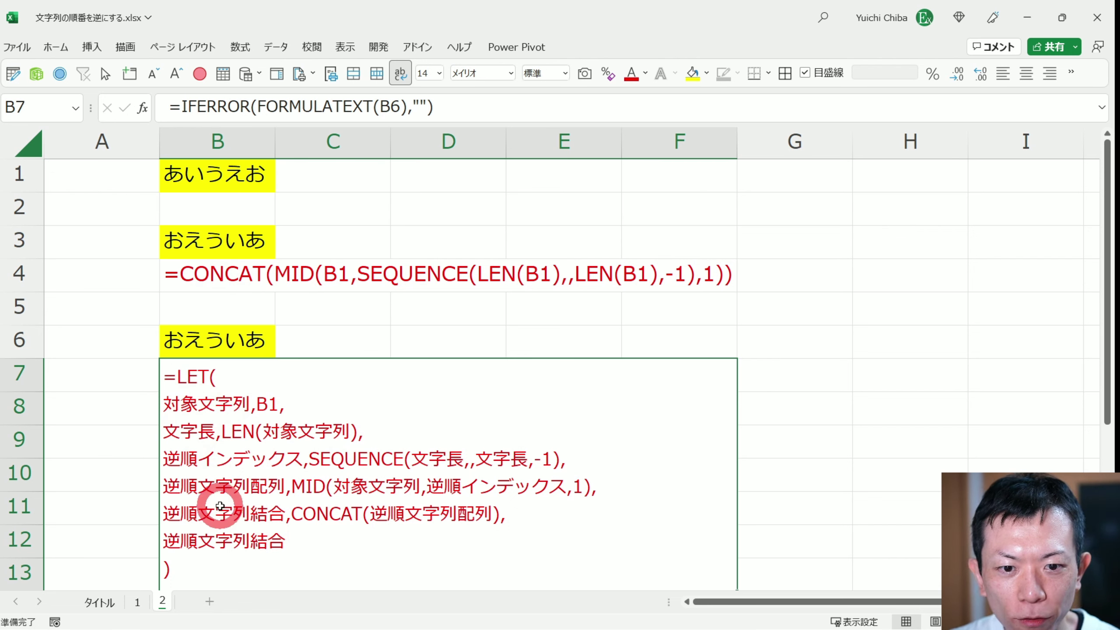
left_click(192, 275)
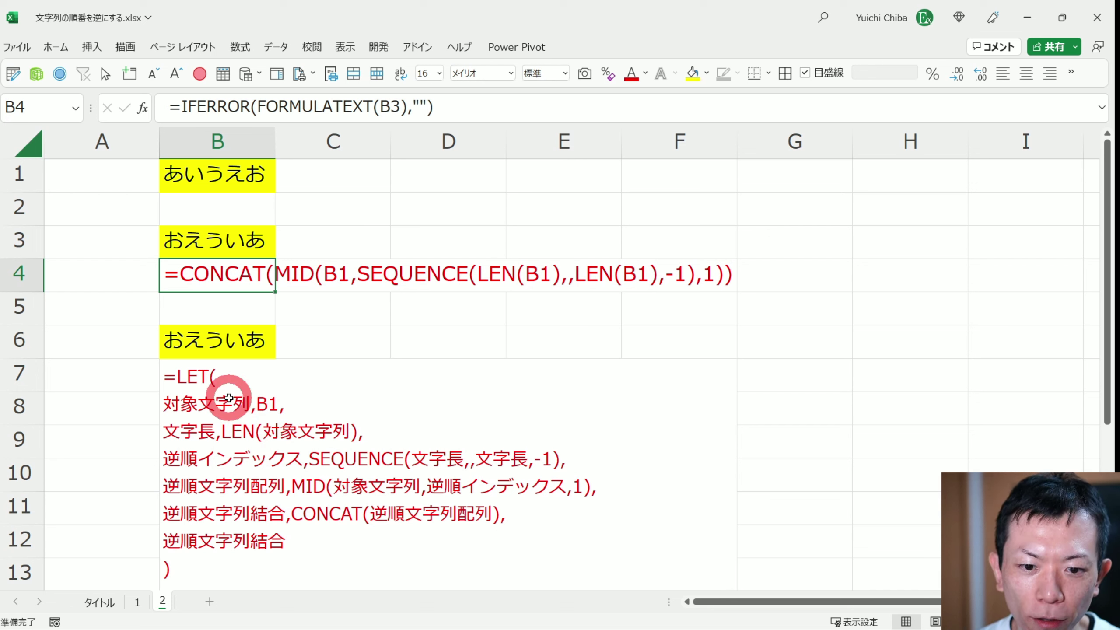
left_click(213, 419)
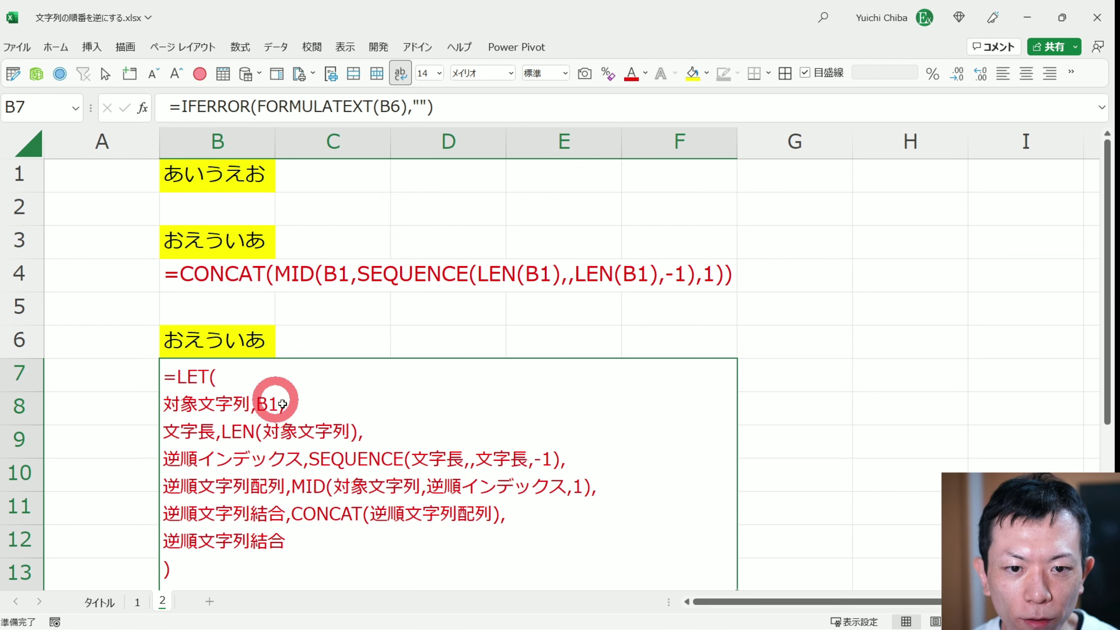
left_click(50, 311)
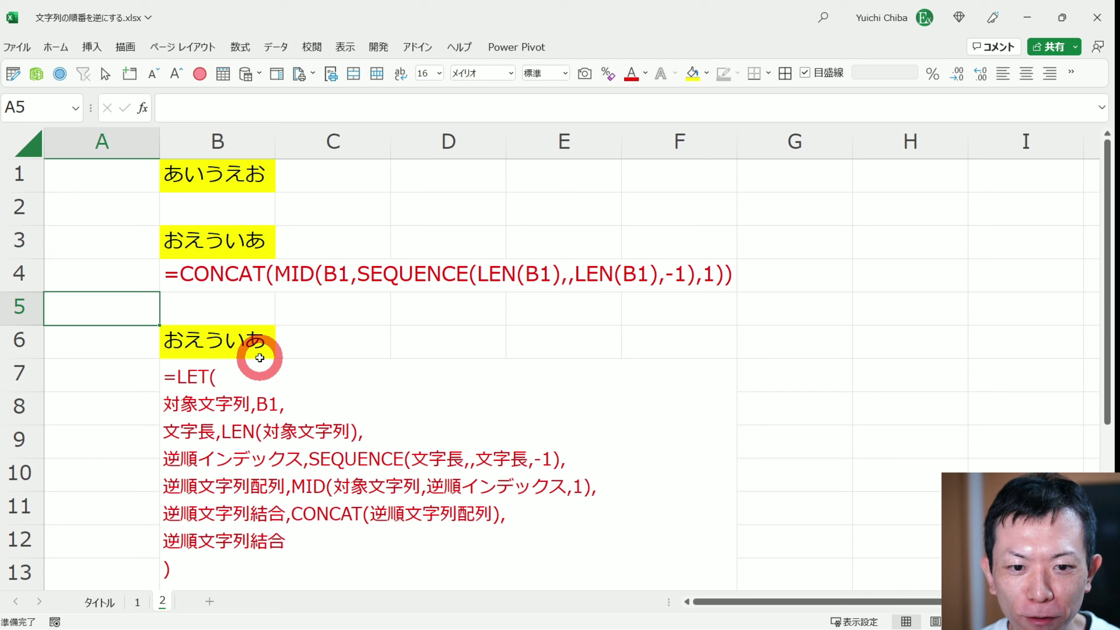
left_click(175, 351)
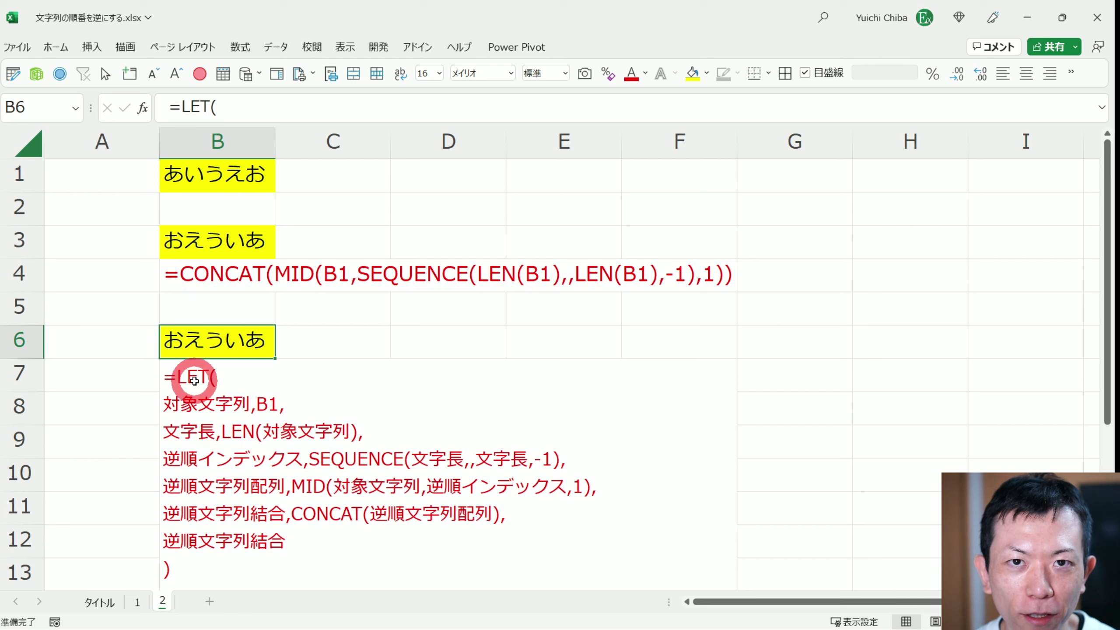
key("Up")
key("Up")
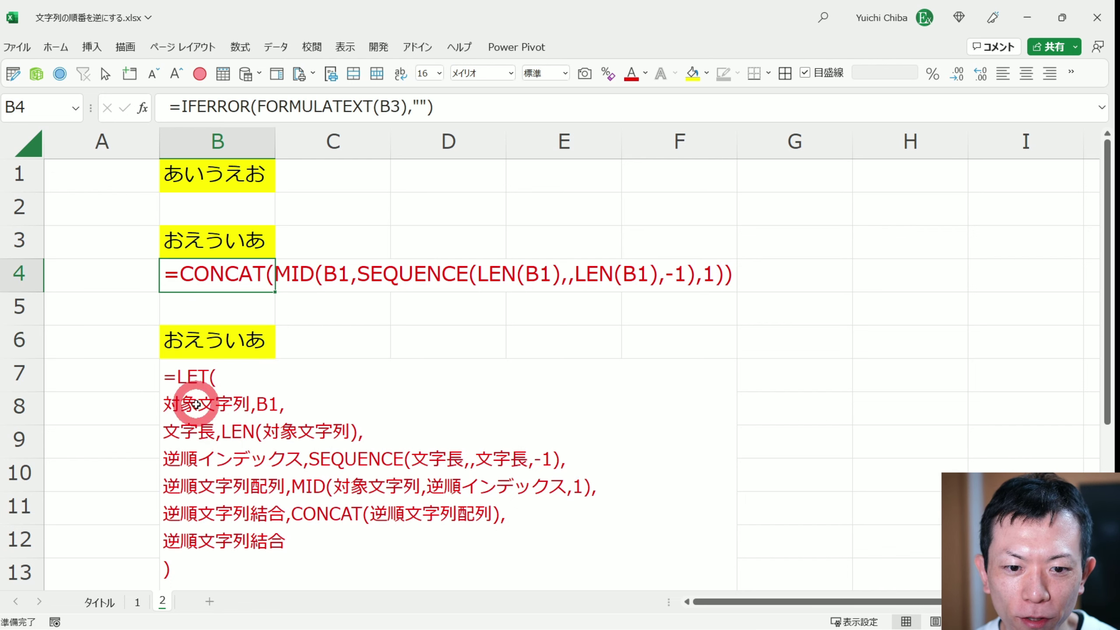
left_click(190, 384)
left_click(178, 278)
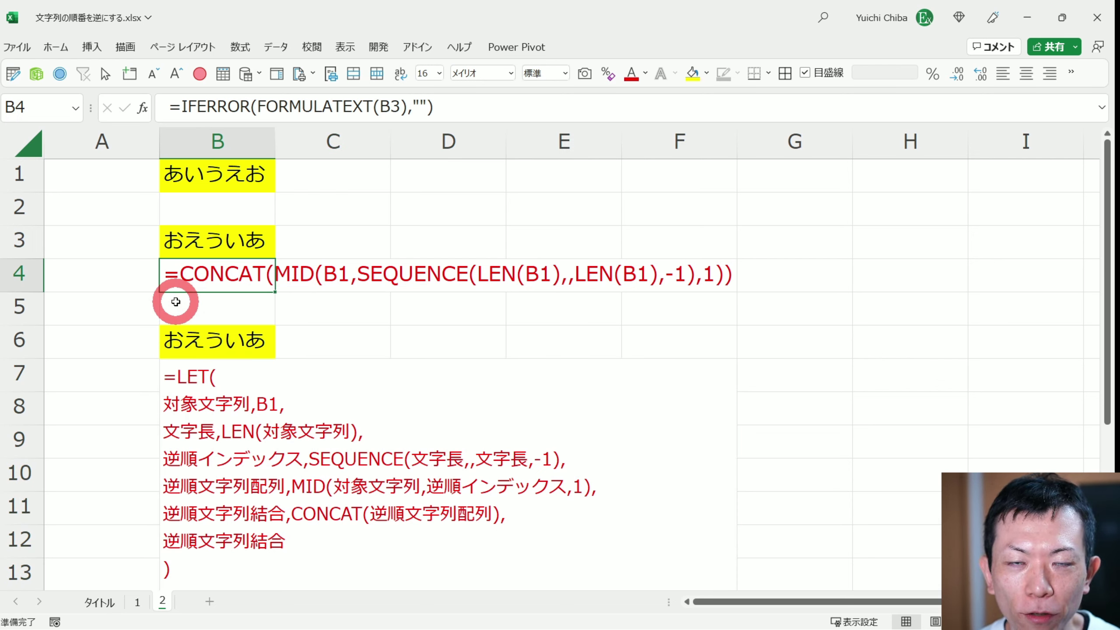
left_click(439, 170)
left_click(692, 74)
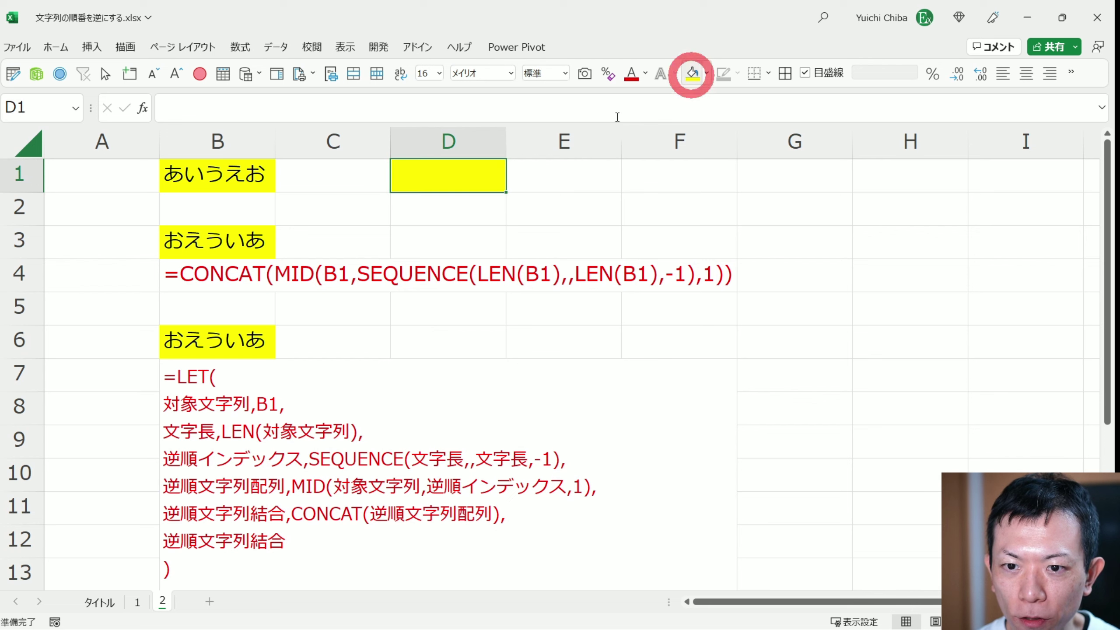
Copy B3's CONCAT reversing formula and enter it in D1 after =LAMBDA(対象文字列,
left_click(205, 273)
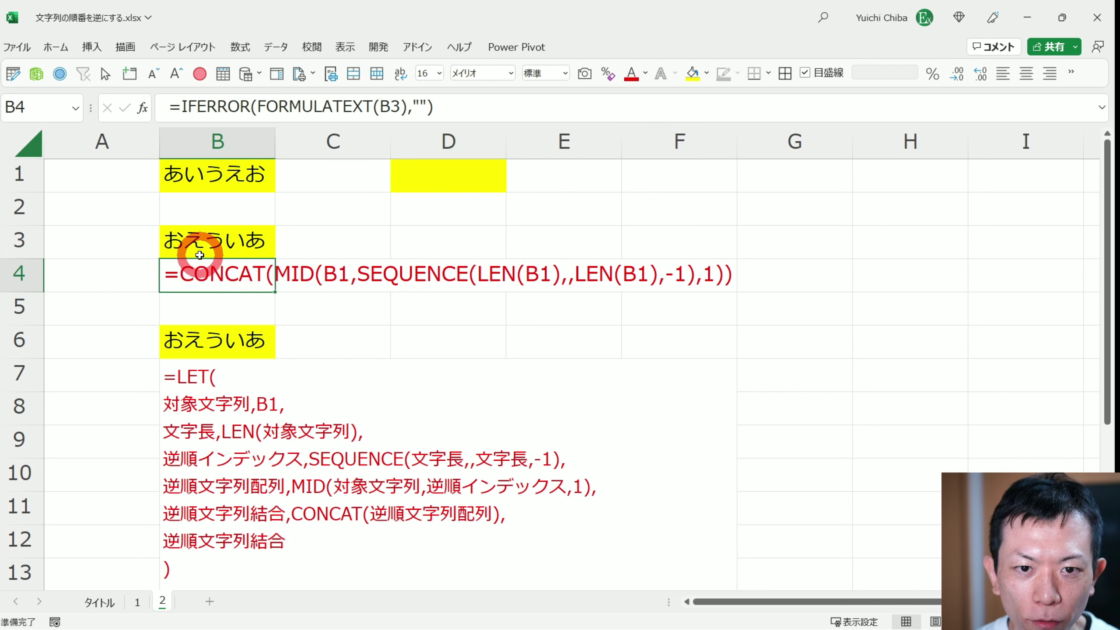
double_click(185, 247)
left_click_drag(181, 106, 611, 106)
key("ctrl+c")
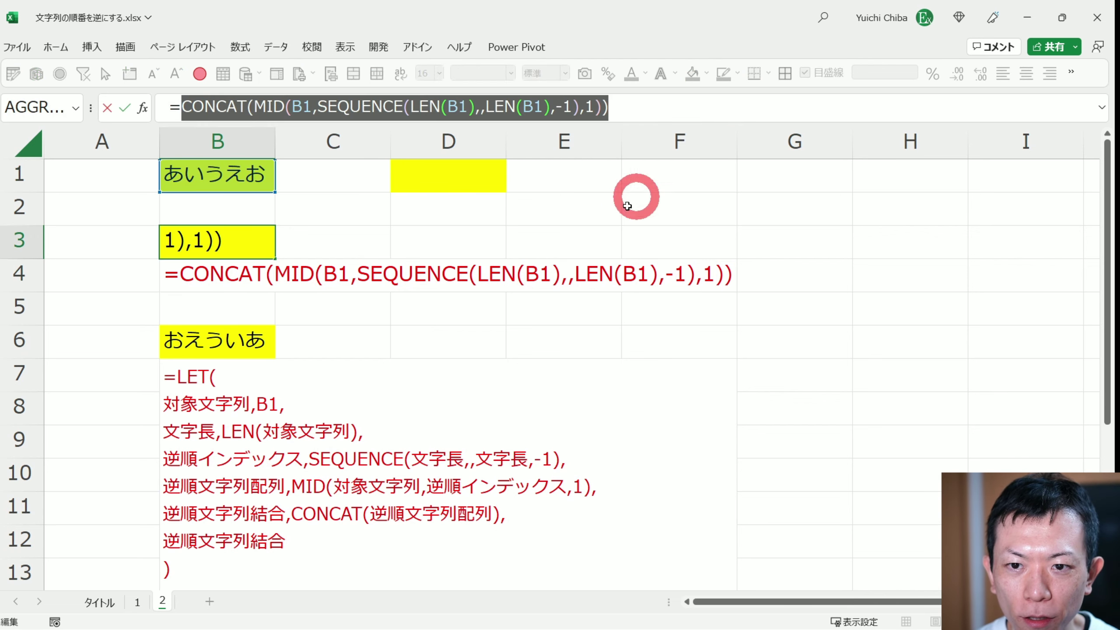
key("Escape")
left_click(435, 176)
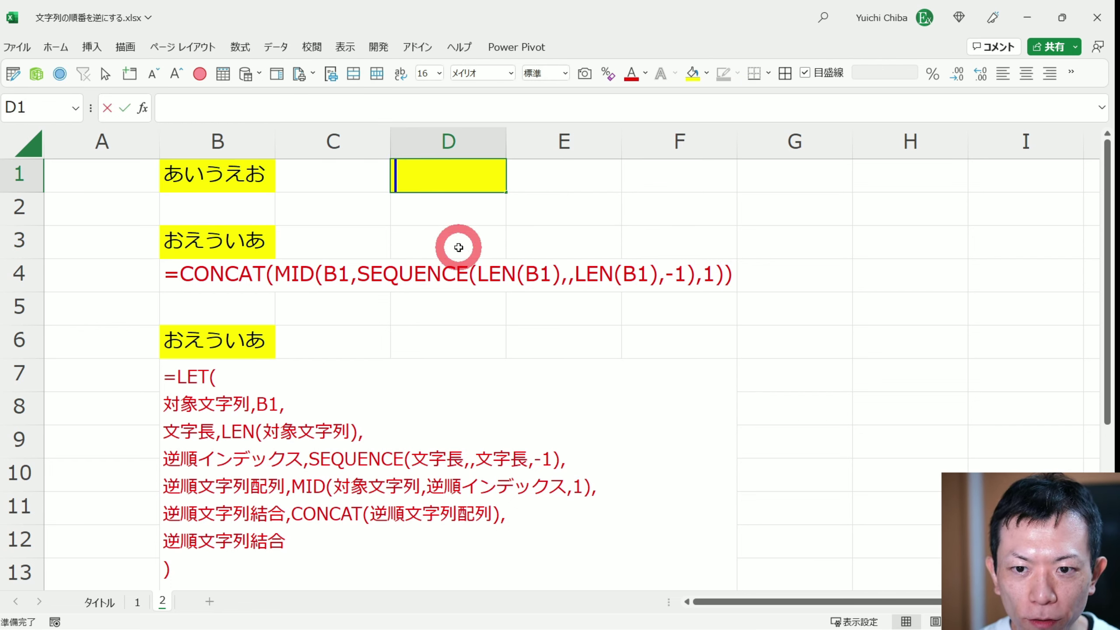
type("=lam")
key("Tab")
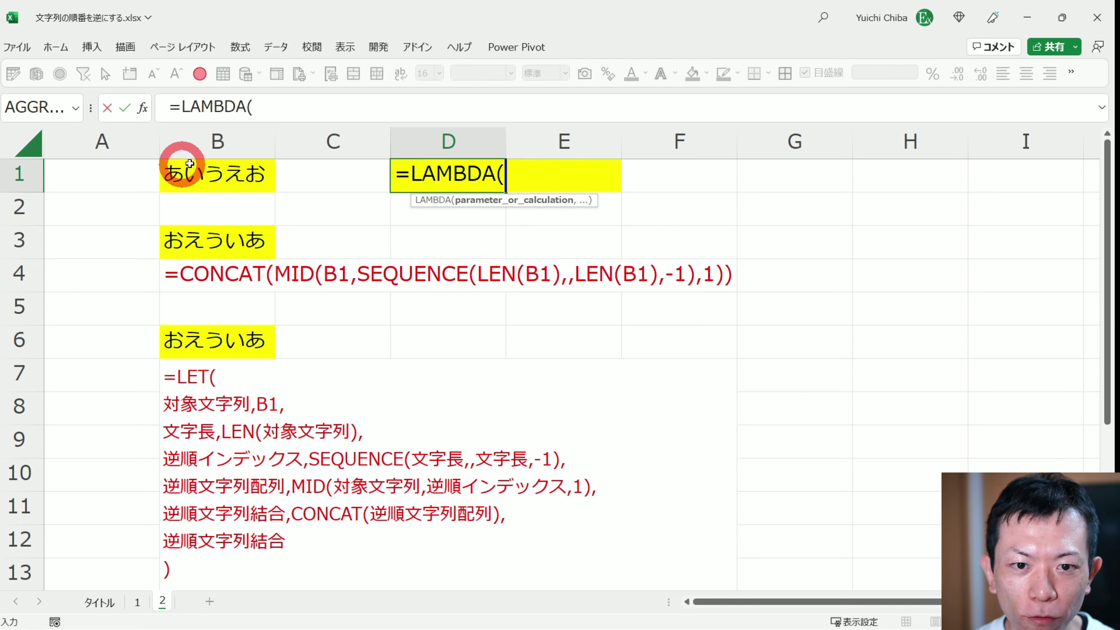
type("x")
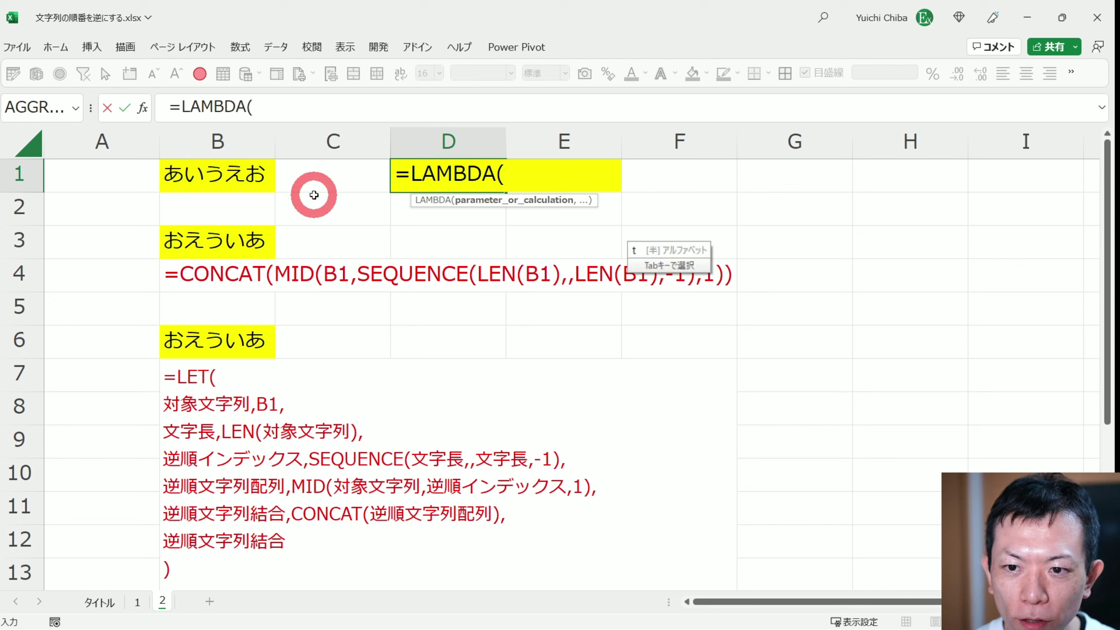
type("対象文字列")
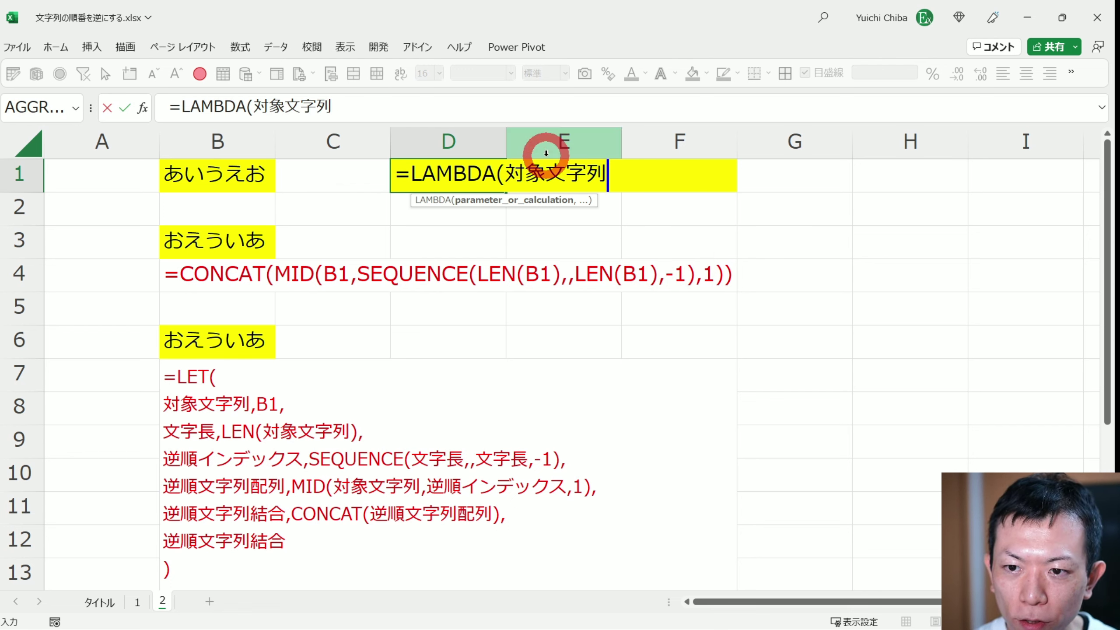
left_click(608, 173)
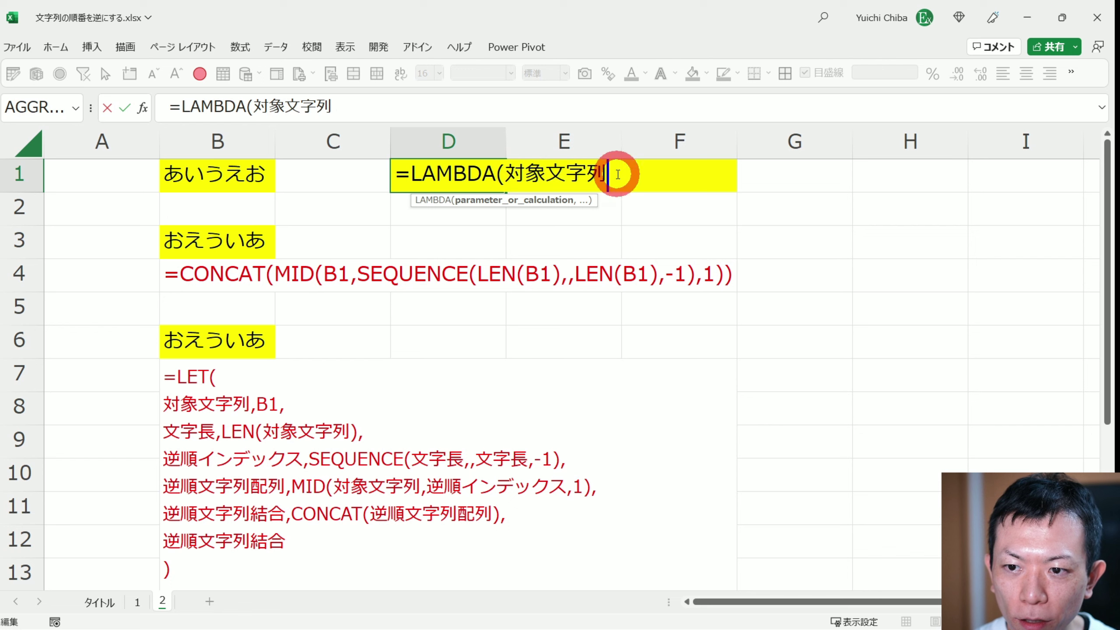
type(",")
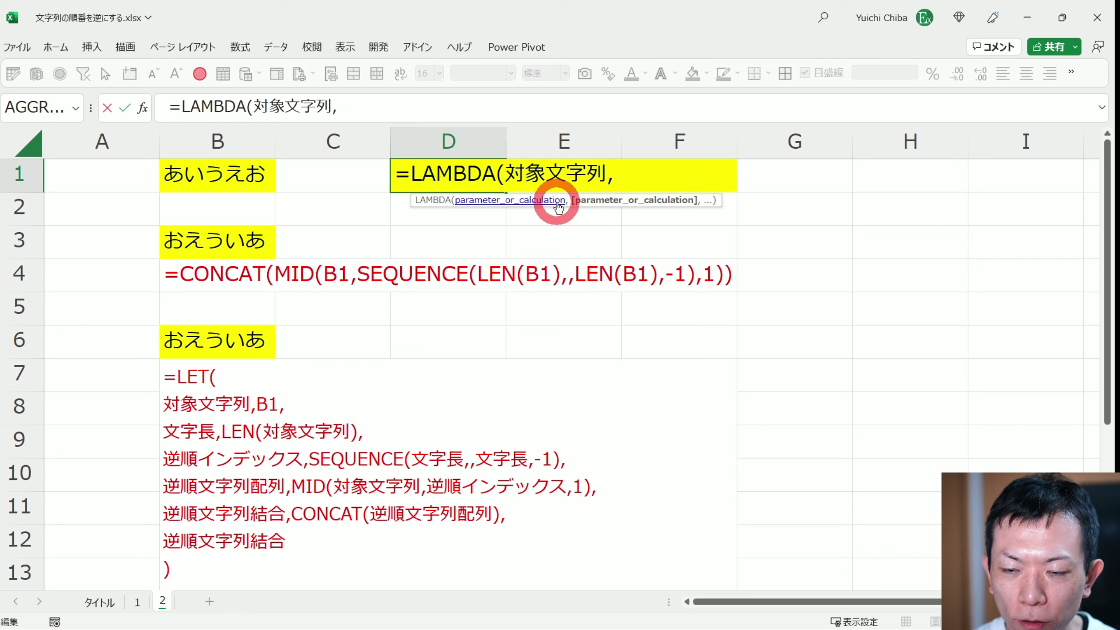
key("ctrl+v")
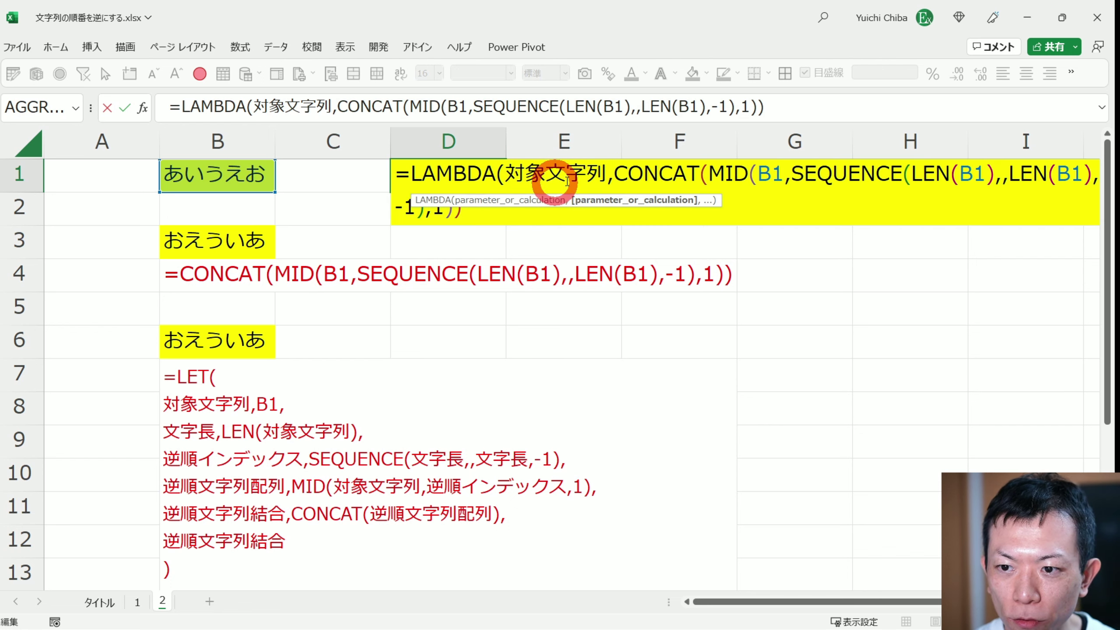
Replace all three B1 references with 対象文字列, close the LAMBDA, and commit it, showing #CALC!
left_click_drag(776, 107, 141, 101)
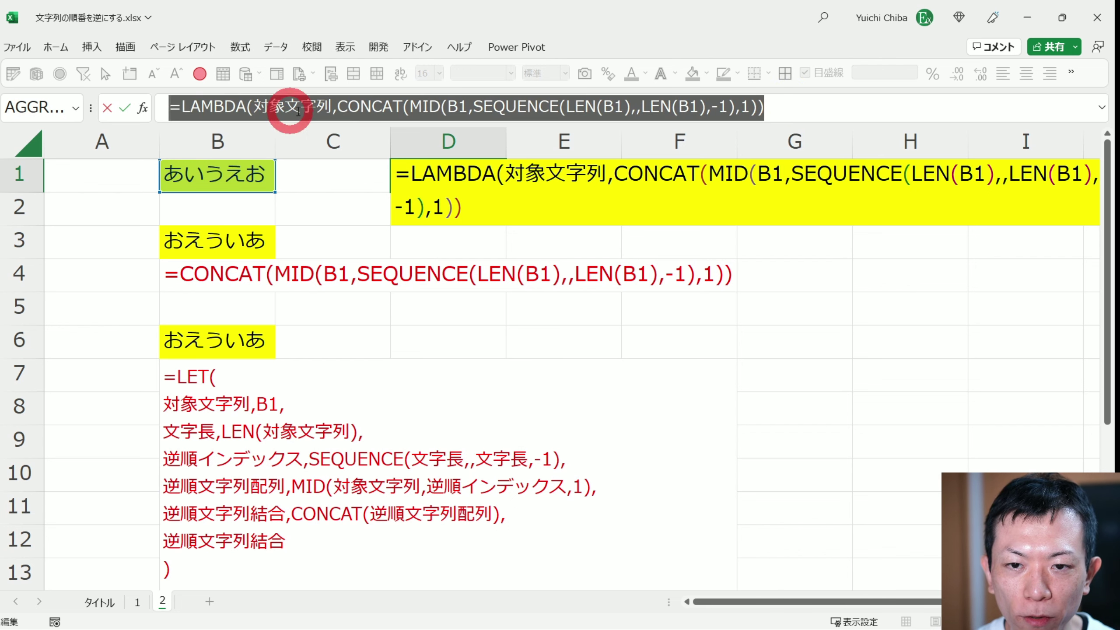
left_click_drag(337, 105, 719, 106)
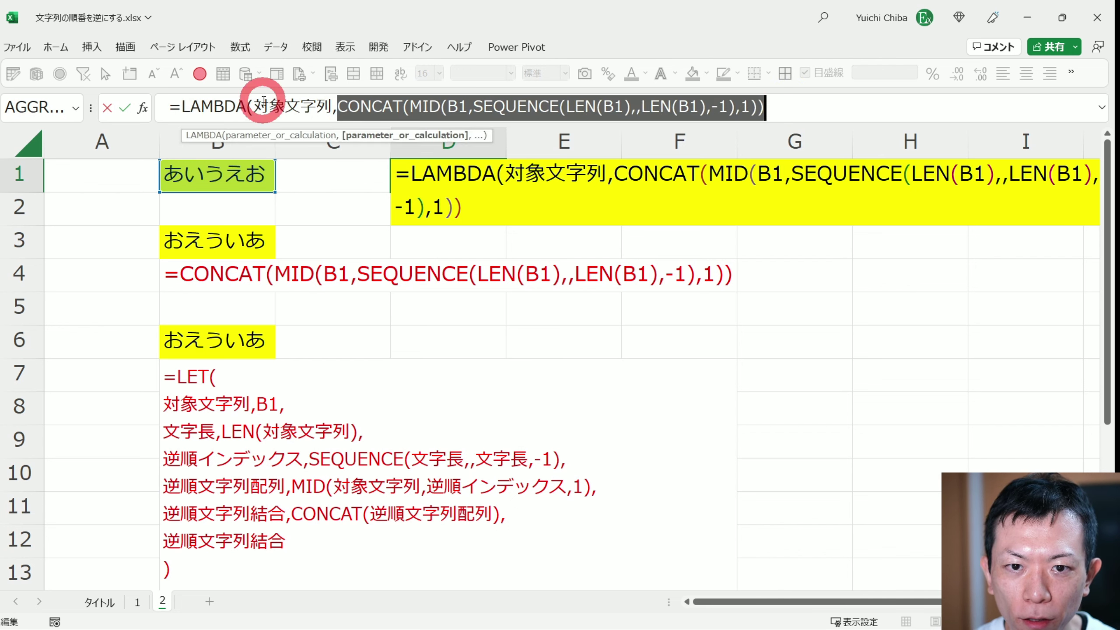
left_click_drag(254, 106, 330, 106)
key("ctrl+c")
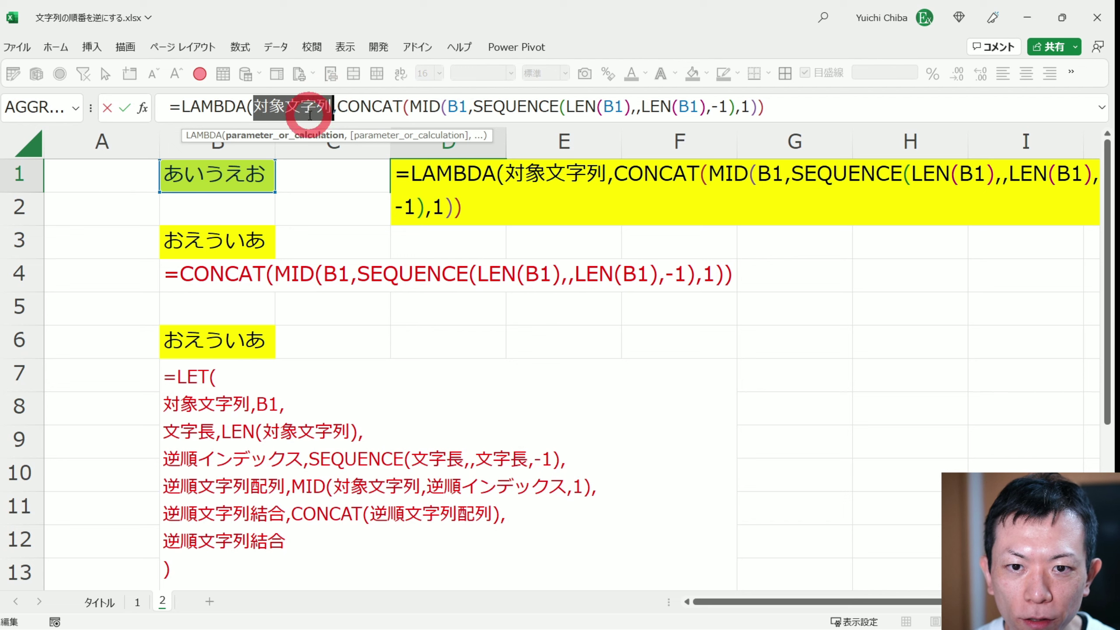
double_click(449, 106)
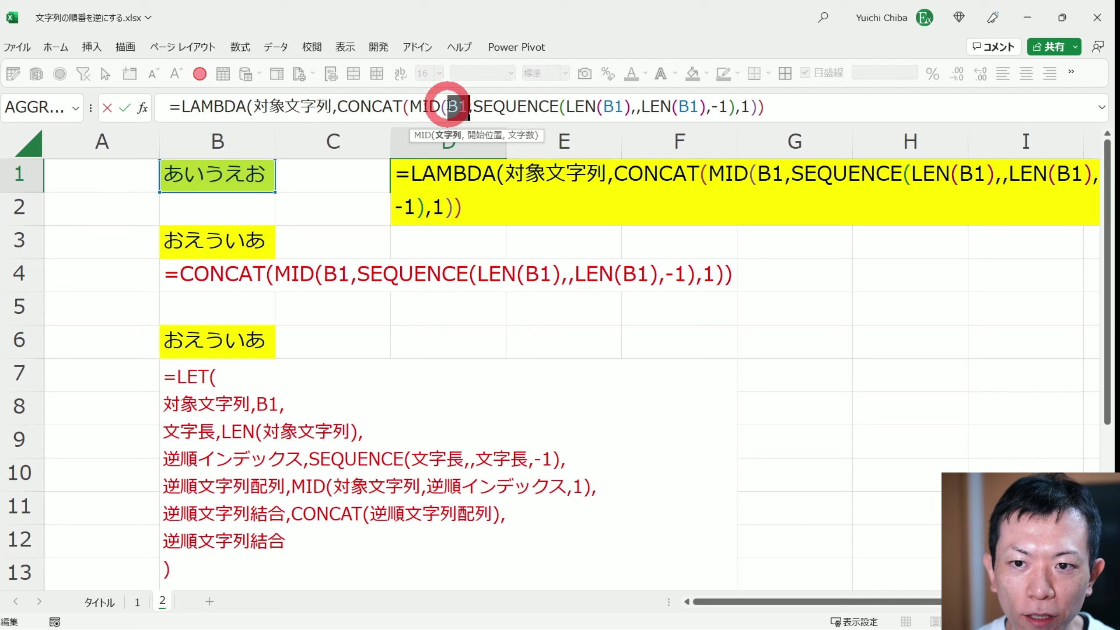
key("ctrl+v")
double_click(663, 106)
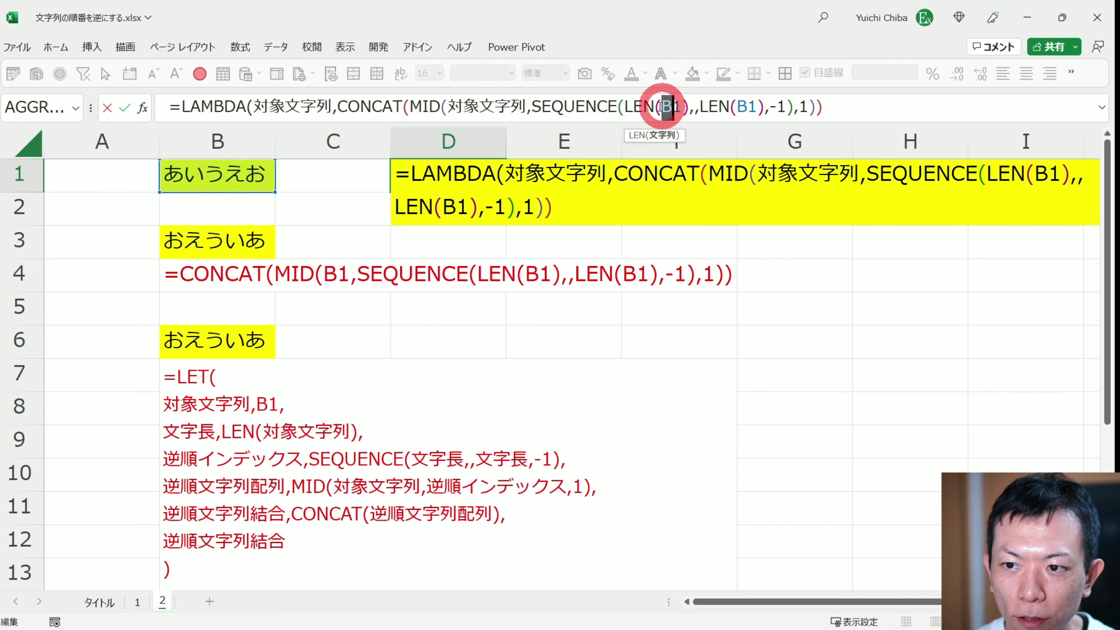
key("ctrl+v")
left_click(797, 106)
double_click(798, 106)
key("ctrl+v")
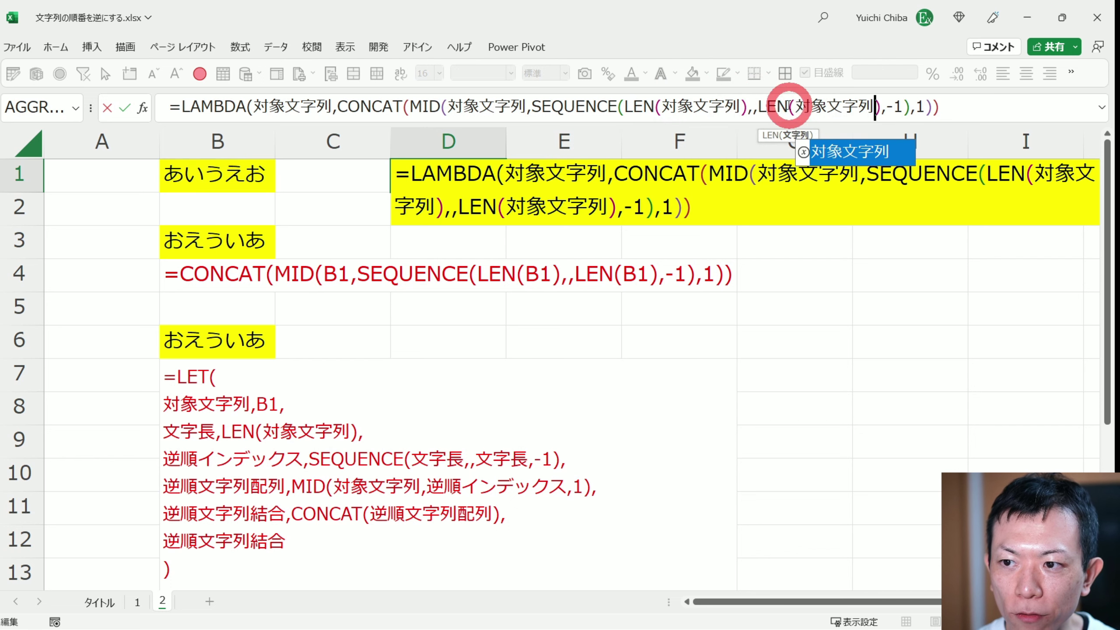
left_click(975, 112)
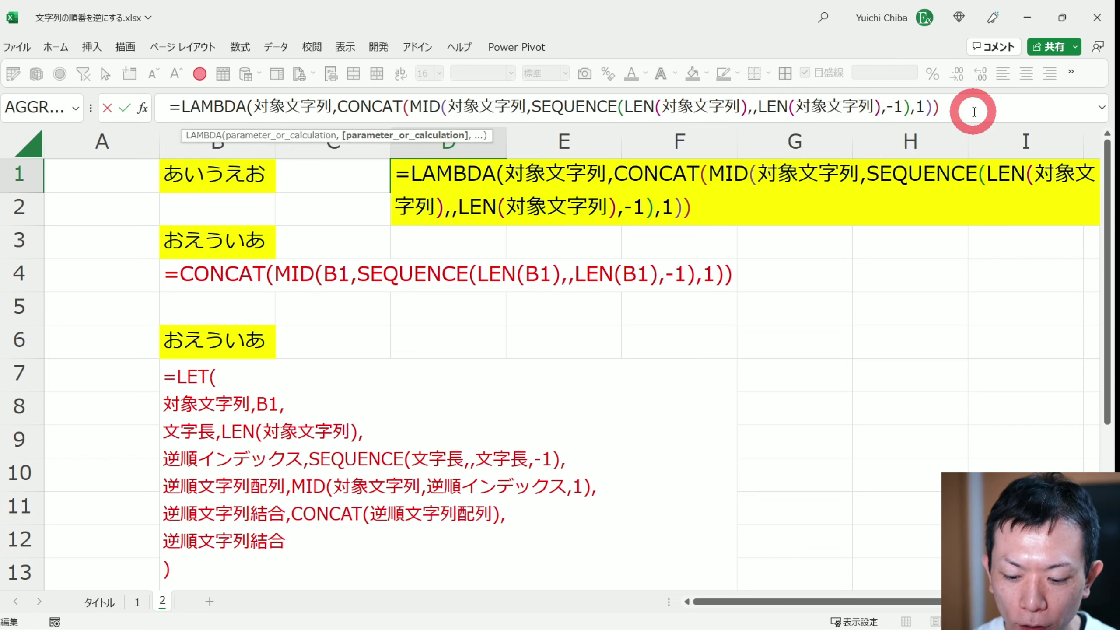
type(")")
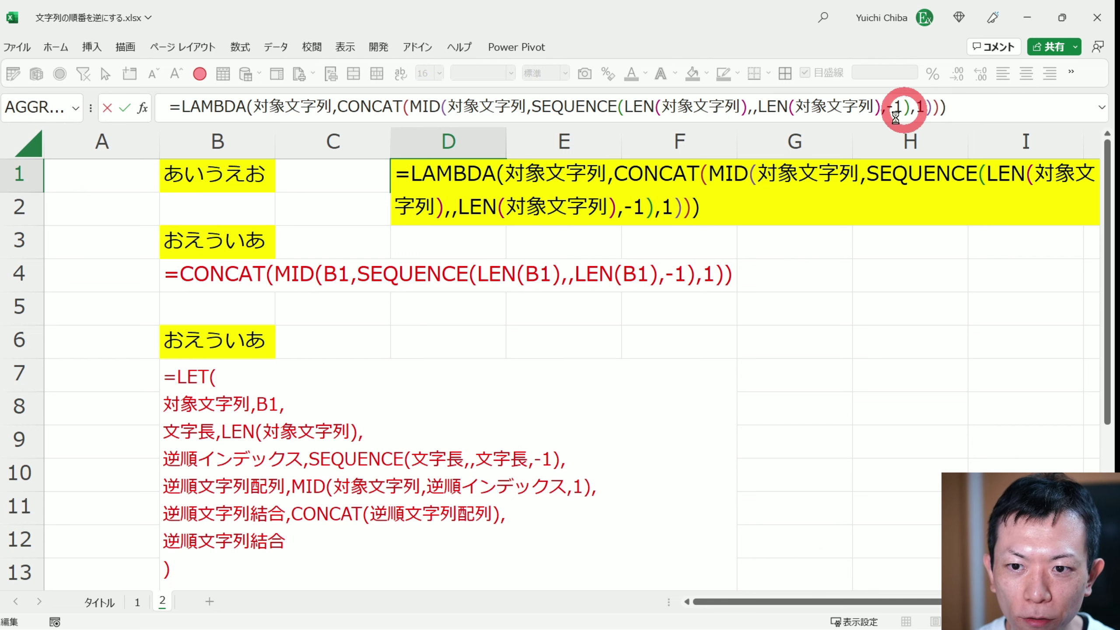
key("Return")
left_click(481, 183)
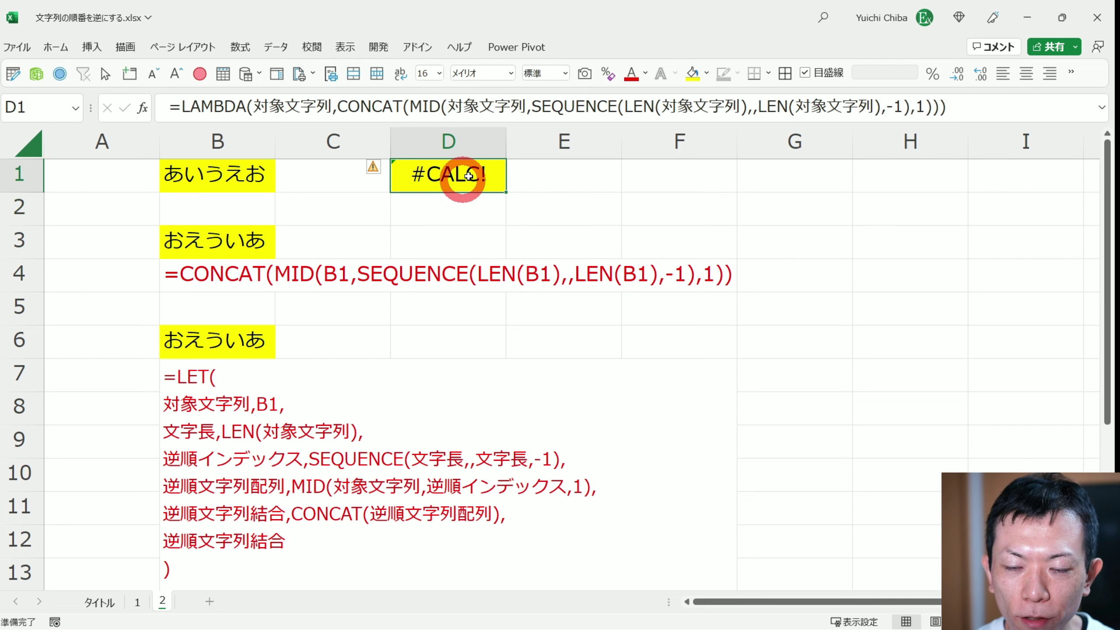
Append (B1) after D1's LAMBDA so it returns the reversed text おえういあ
left_click_drag(255, 107, 331, 106)
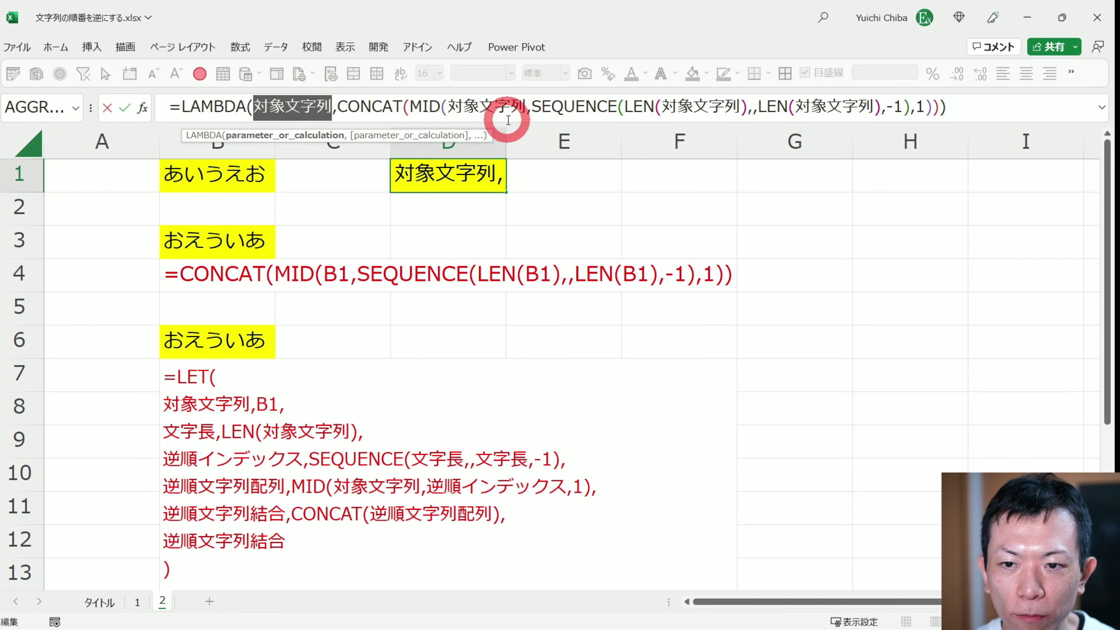
left_click(966, 105)
type("(B1")
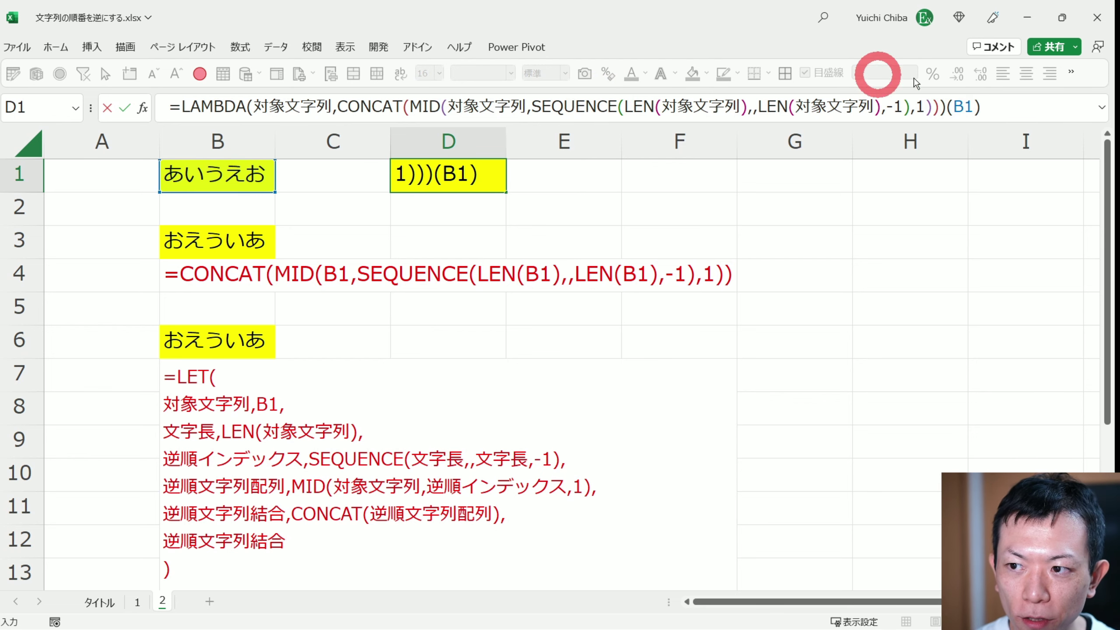
left_click(961, 107)
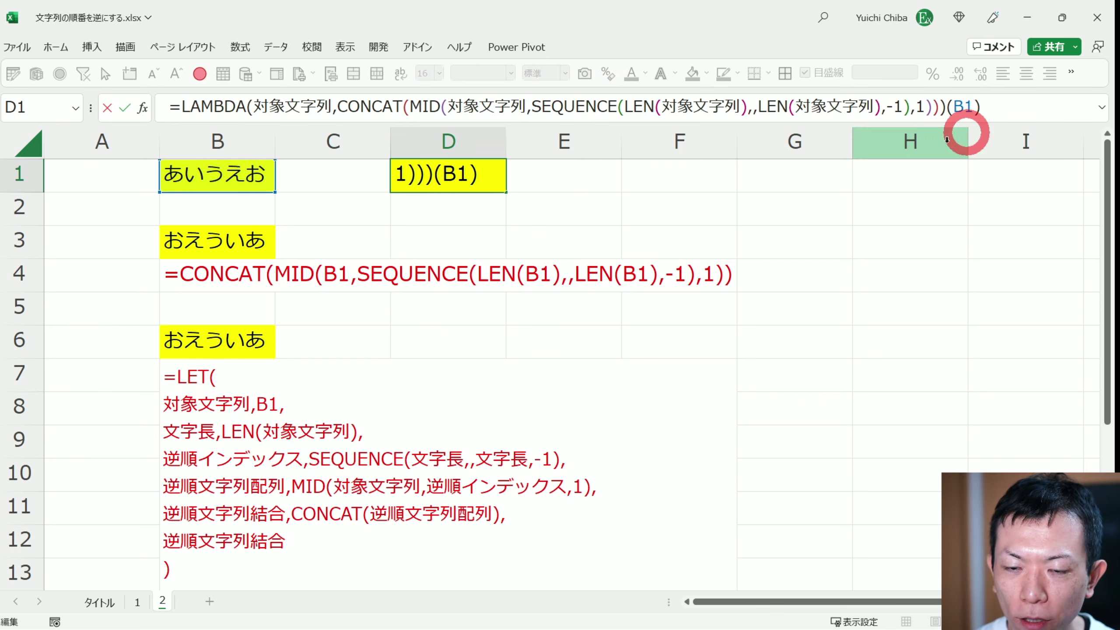
key("Return")
left_click(408, 175)
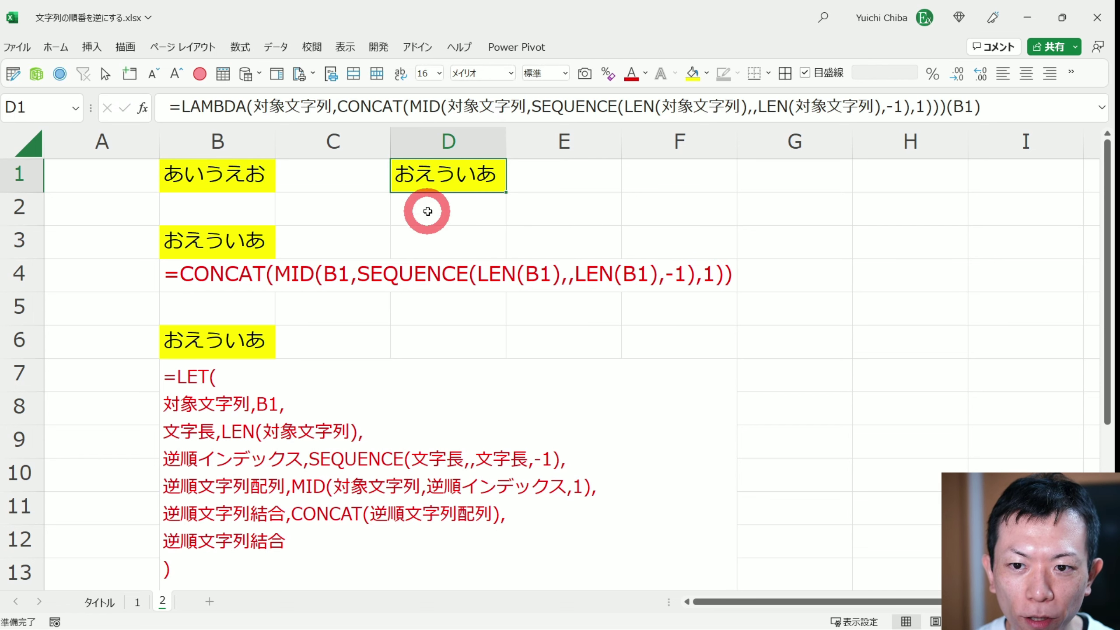
left_click(200, 170)
key("Right")
key("Right")
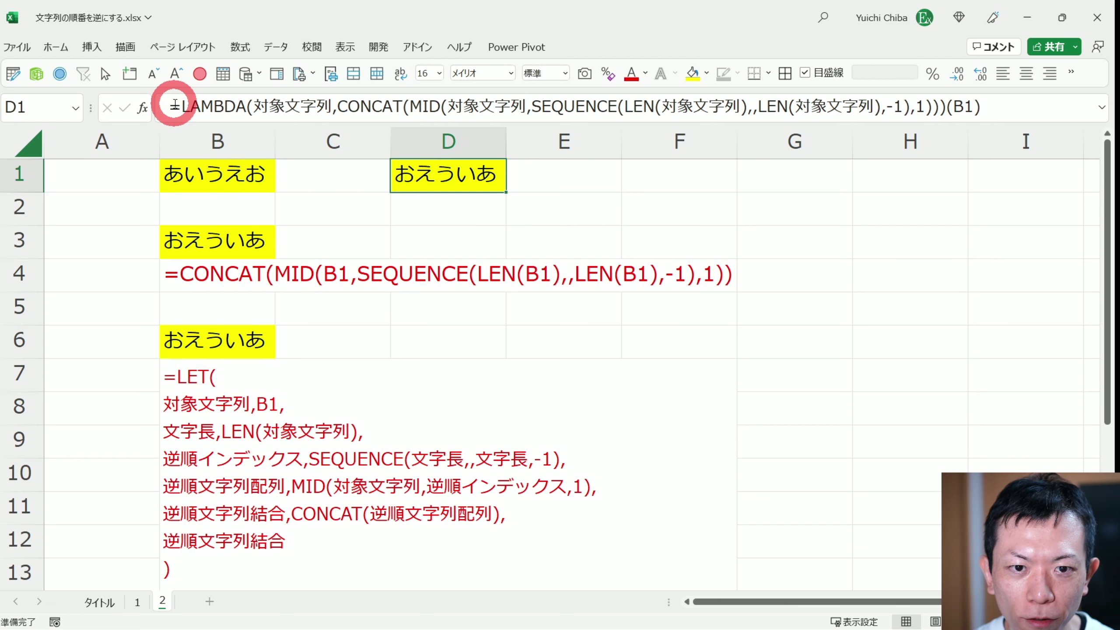
Delete the entire LAMBDA formula from D1, leaving the cell empty
left_click_drag(181, 106, 948, 112)
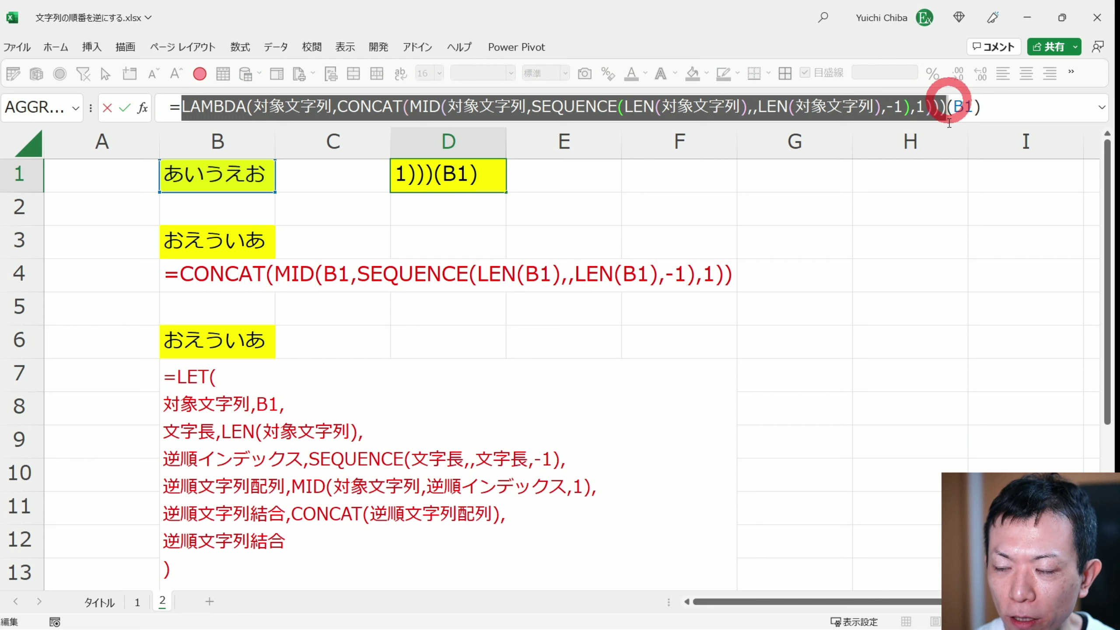
left_click_drag(988, 108, 41, 140)
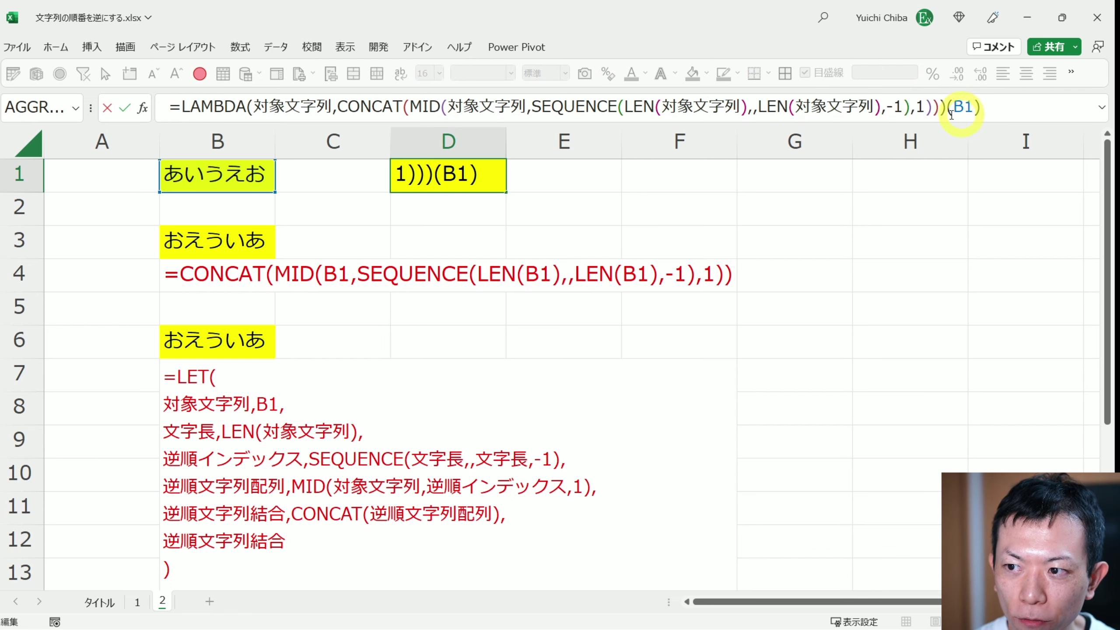
key("Delete")
key("Return")
key("Up")
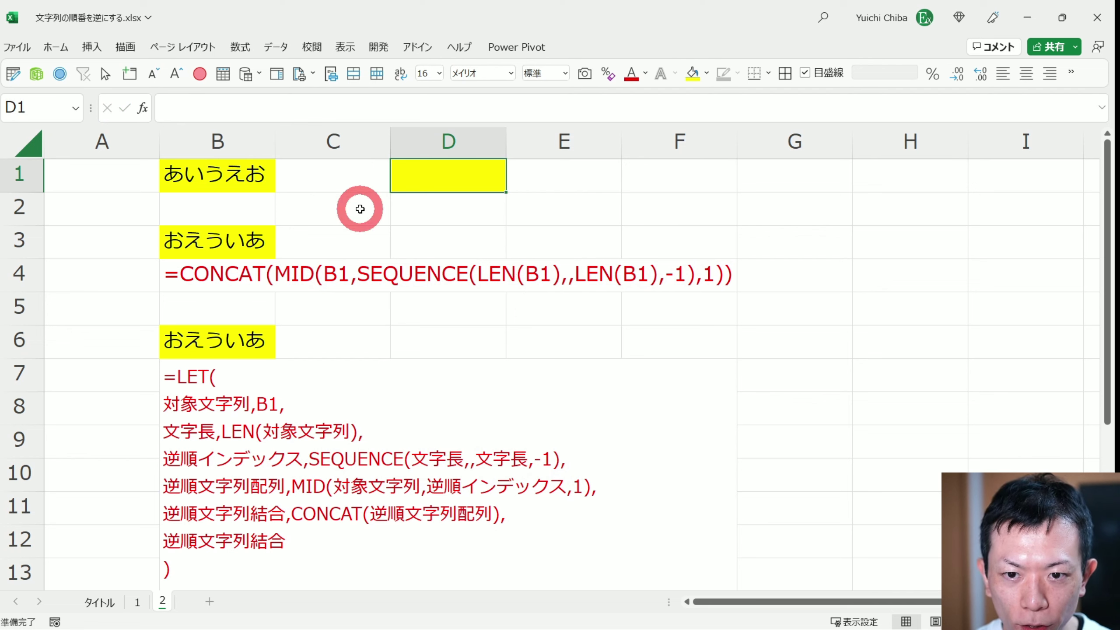
Open Name Manager with Ctrl+F3 and begin a new defined name
key("ctrl+F3")
left_click_drag(405, 174, 357, 189)
left_click(278, 212)
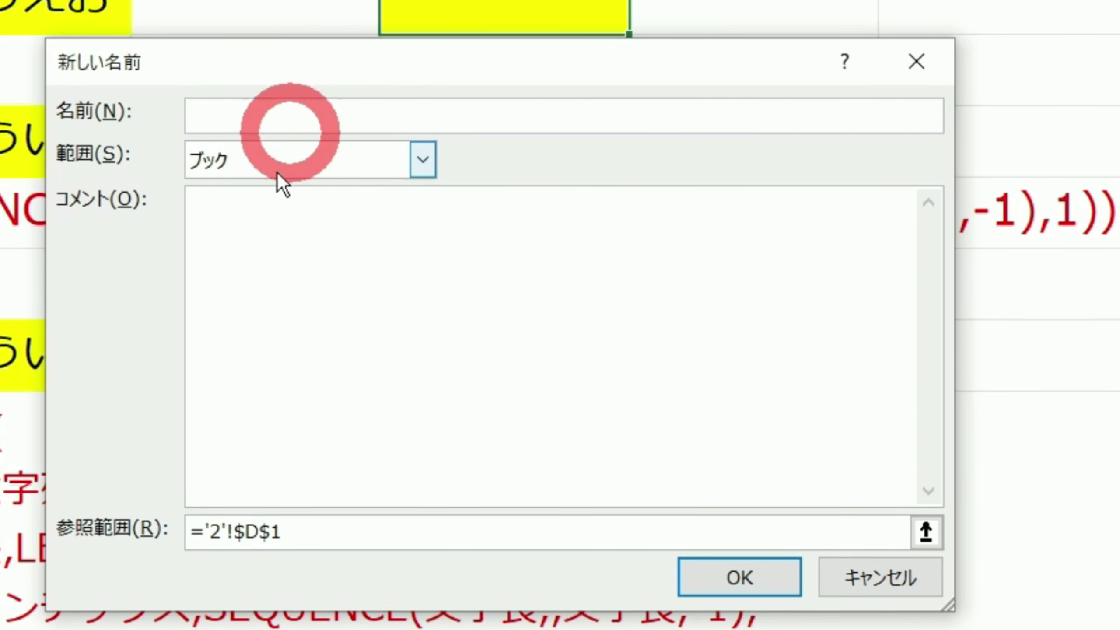
Replace the Refers to reference '2'!$D$1 with the pasted reversing LAMBDA formula
left_click_drag(371, 540, 151, 489)
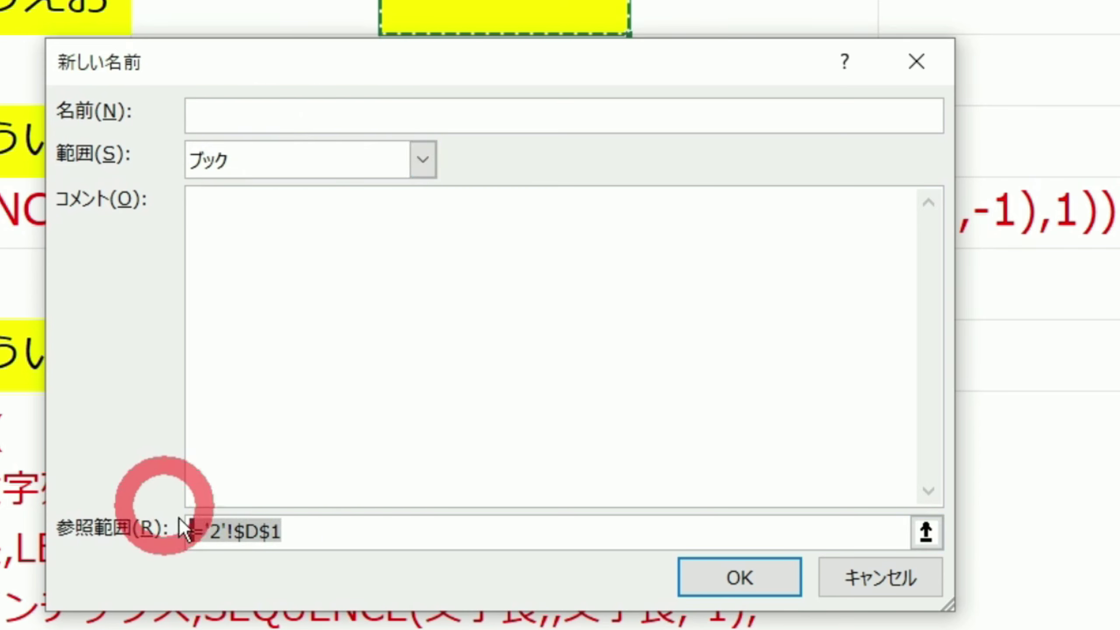
key("Delete")
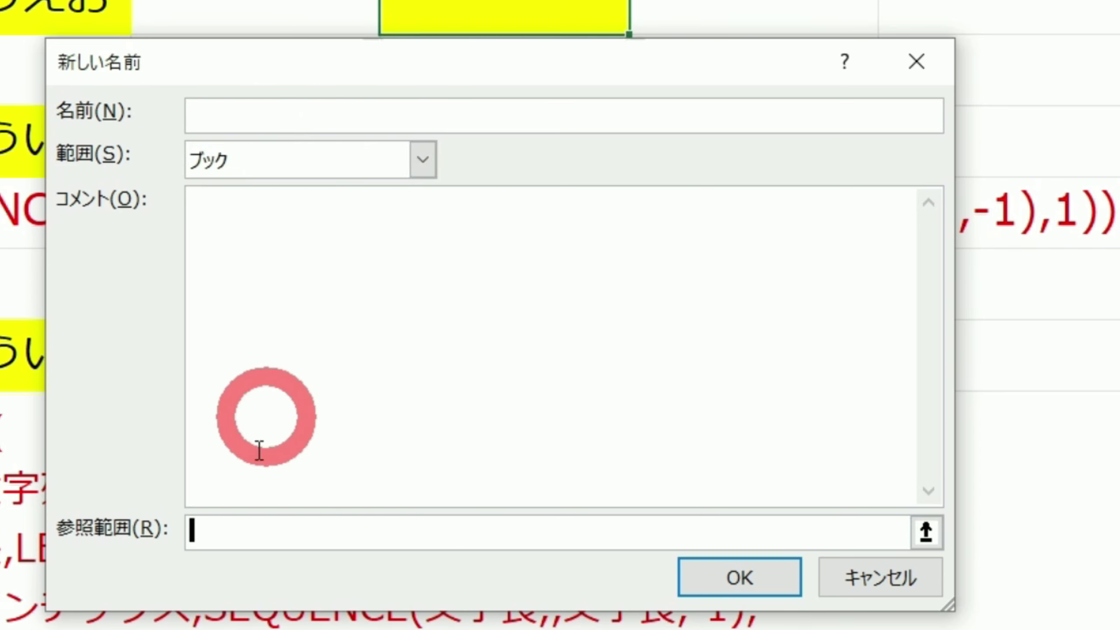
key("ctrl+v")
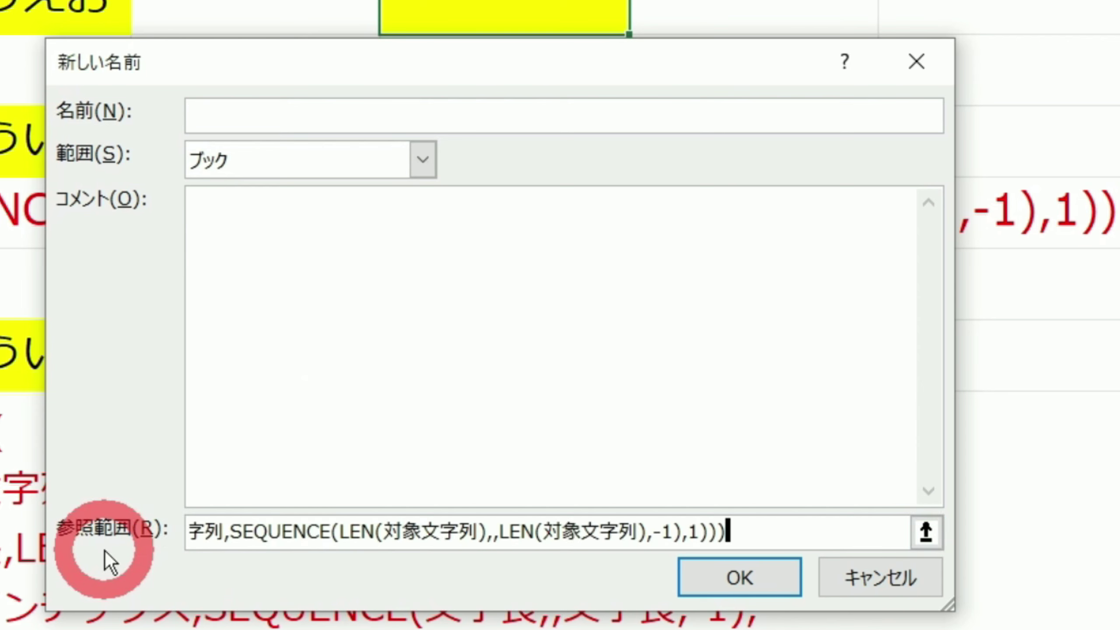
key("Home")
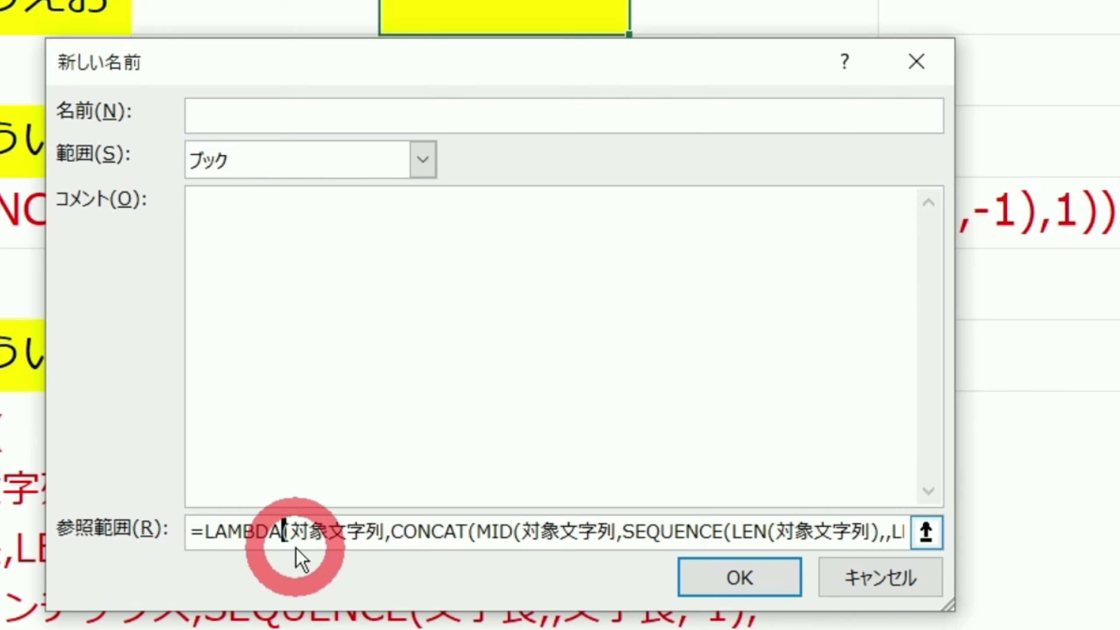
key("End")
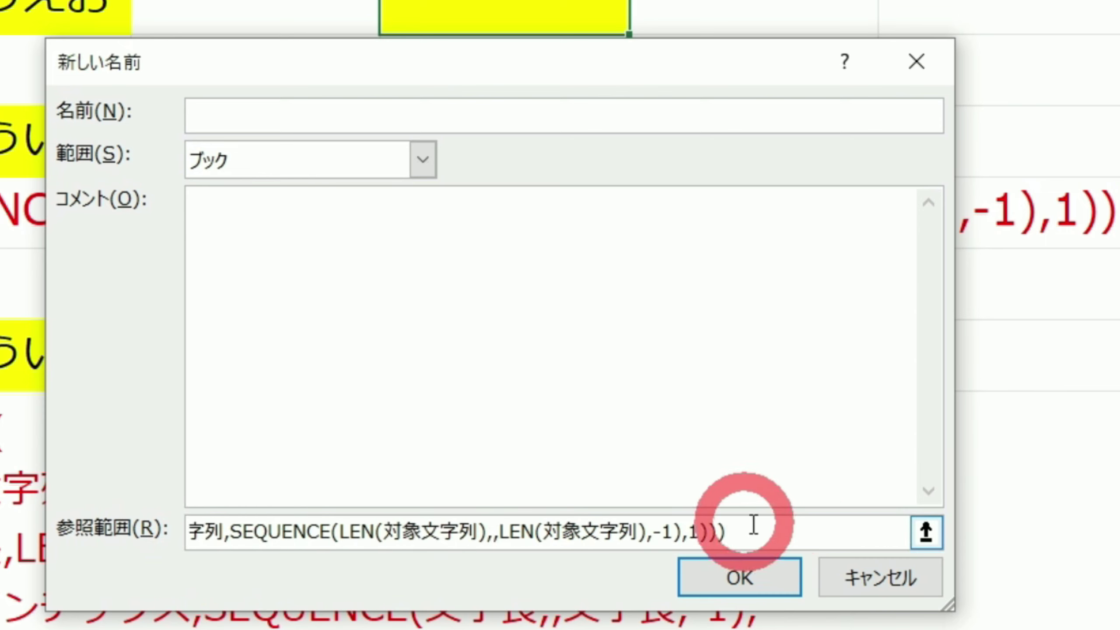
key("Home")
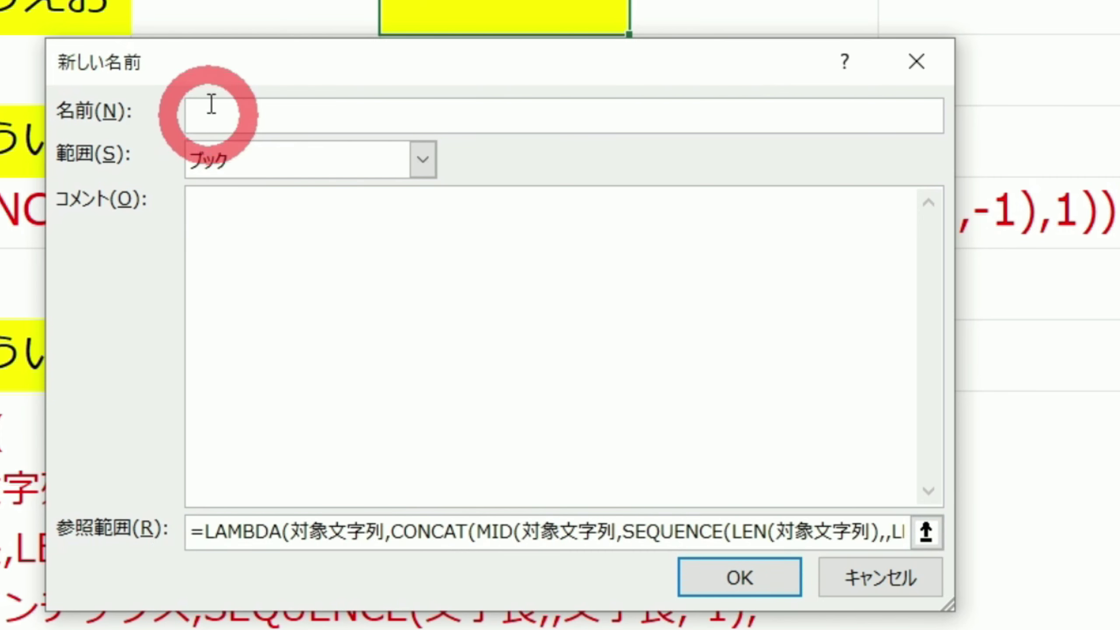
Name it TEXTREVERSE and add the comment 対象文字列を逆にする
left_click(290, 116)
key("Zenkaku_Hankaku")
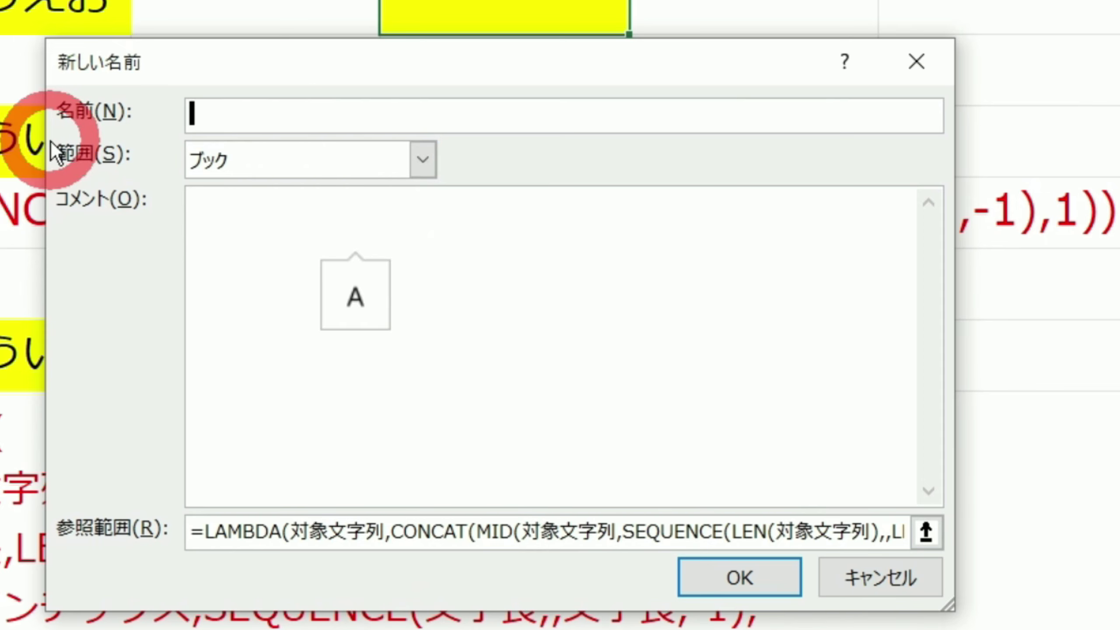
type("TEXT")
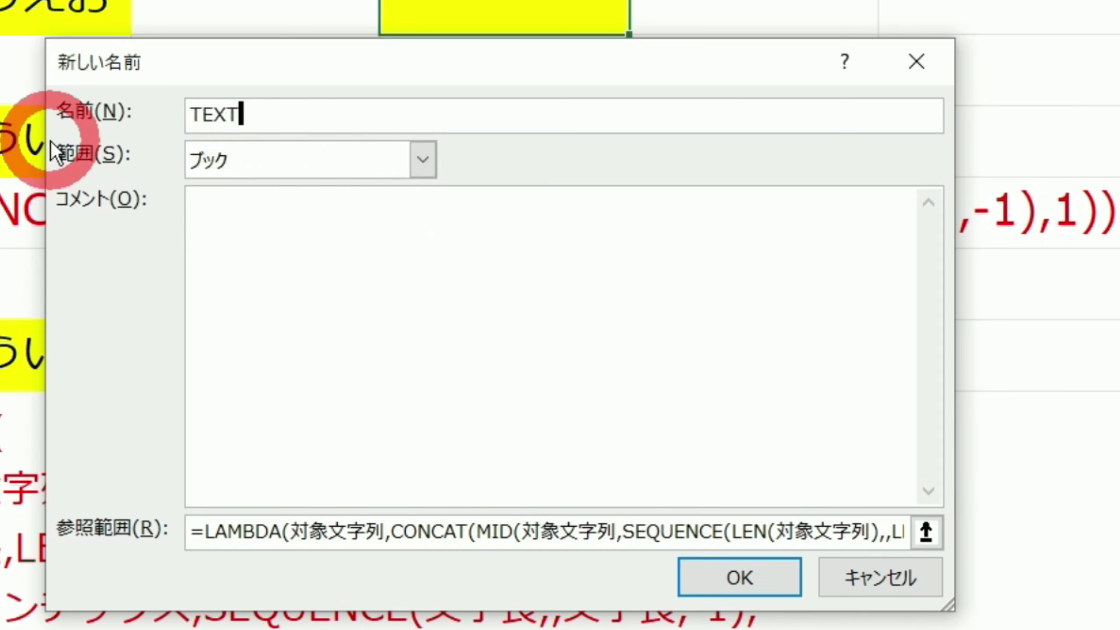
type("REVERSE")
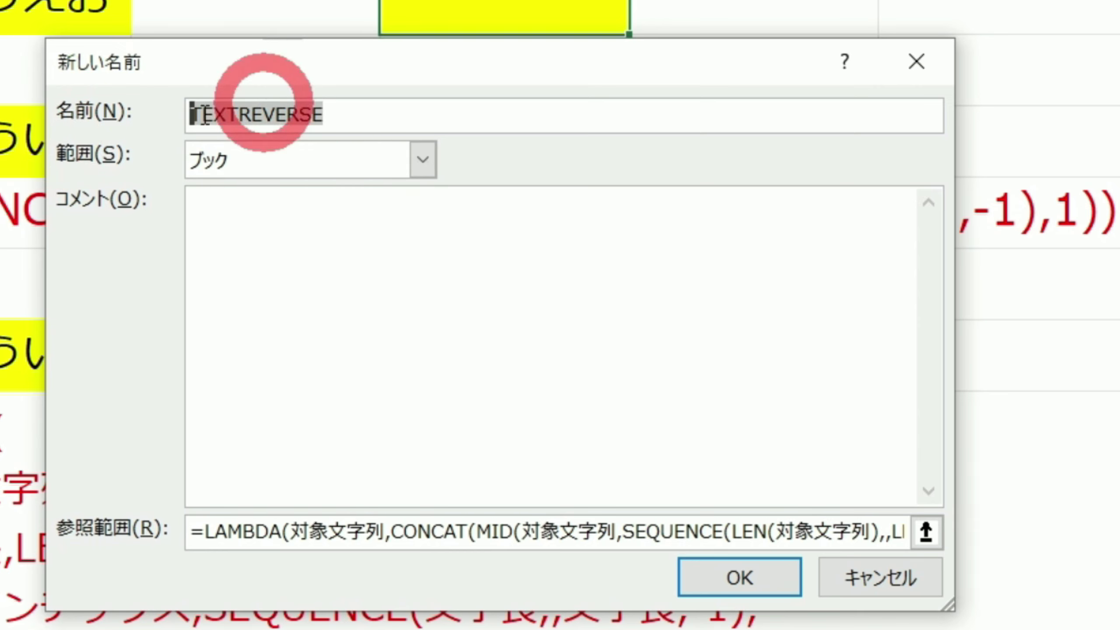
left_click(301, 193)
key("Zenkaku_Hankaku")
type("taisho")
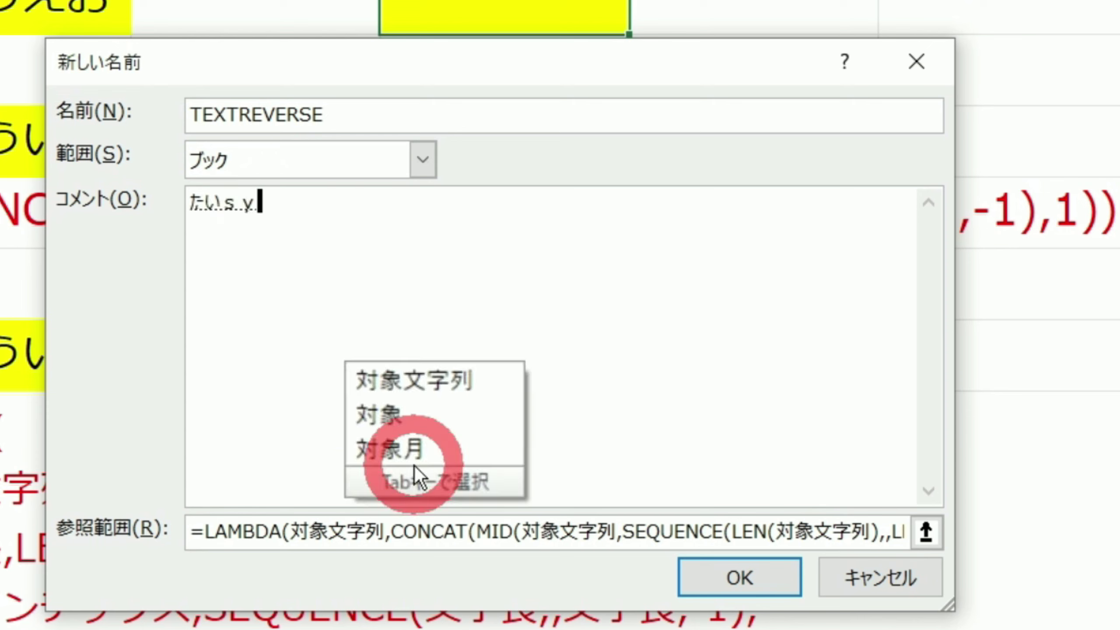
type("umojiretsuwo")
key("space")
type("gyakunisuru")
key("Return")
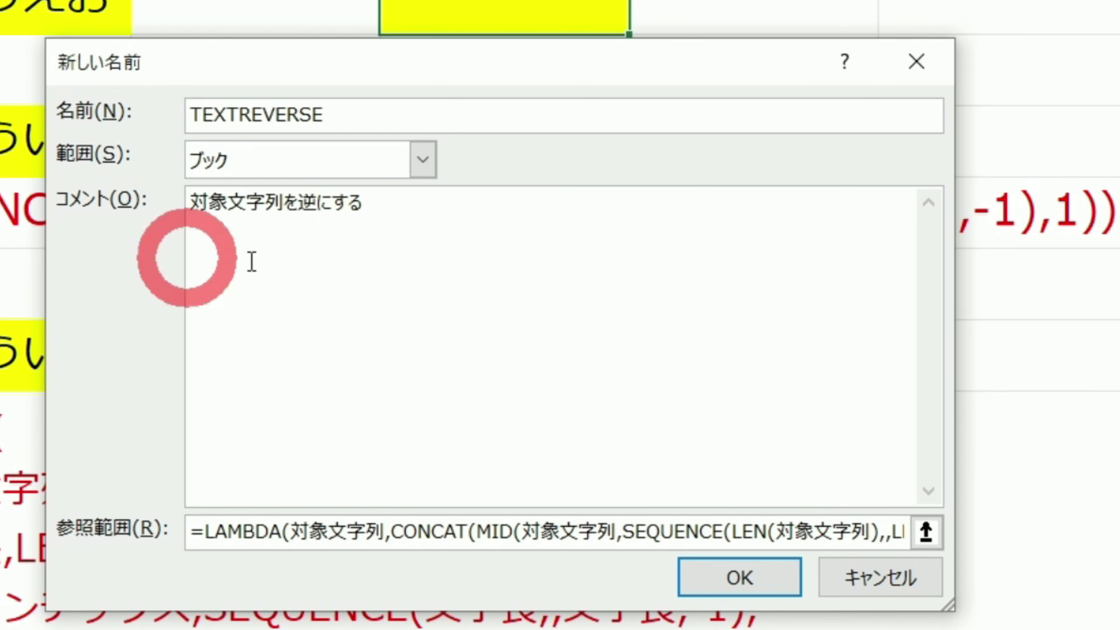
Confirm the TEXTREVERSE name and close Name Manager
double_click(388, 303)
left_click(569, 447)
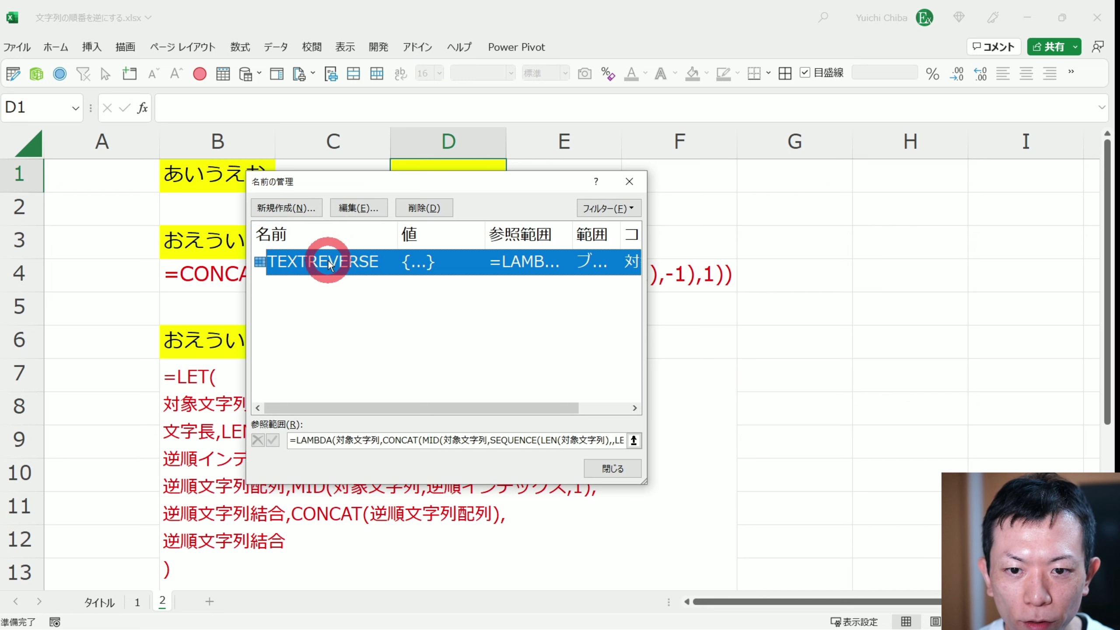
left_click(605, 468)
left_click(444, 172)
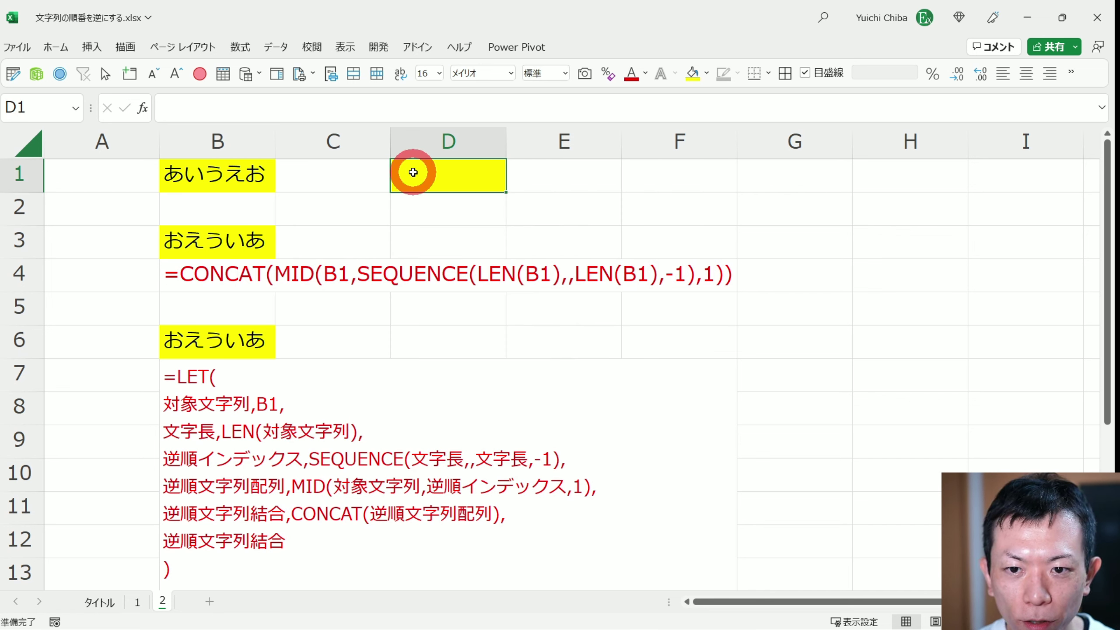
Enter =TEXTREVERSE(B1) in D1, returning おえういあ, and check it against B3 and D2
type("=")
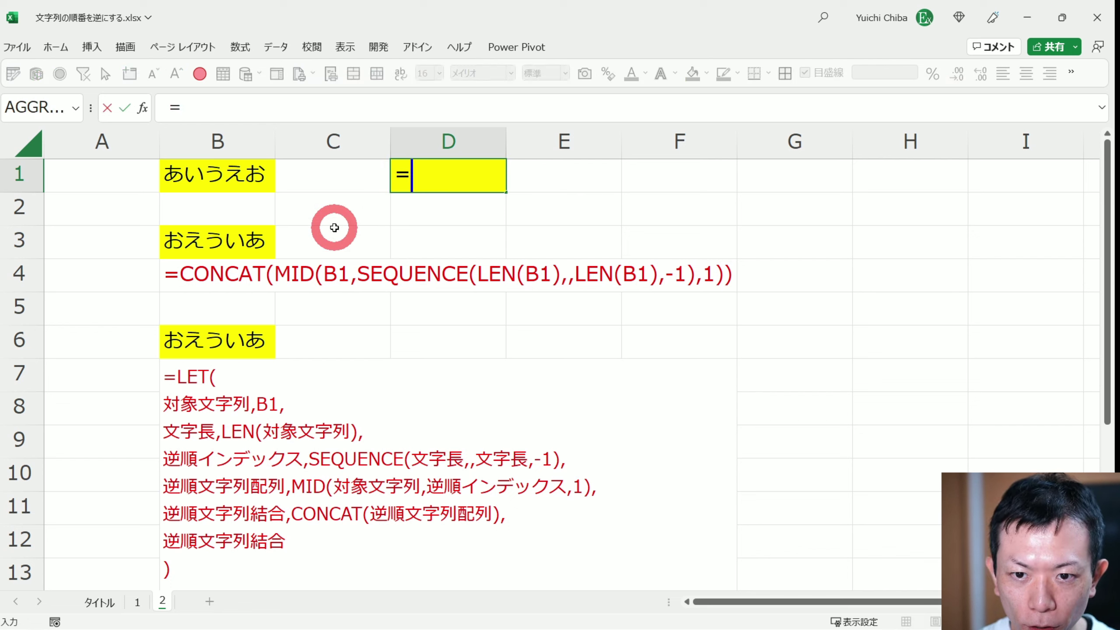
type("textre")
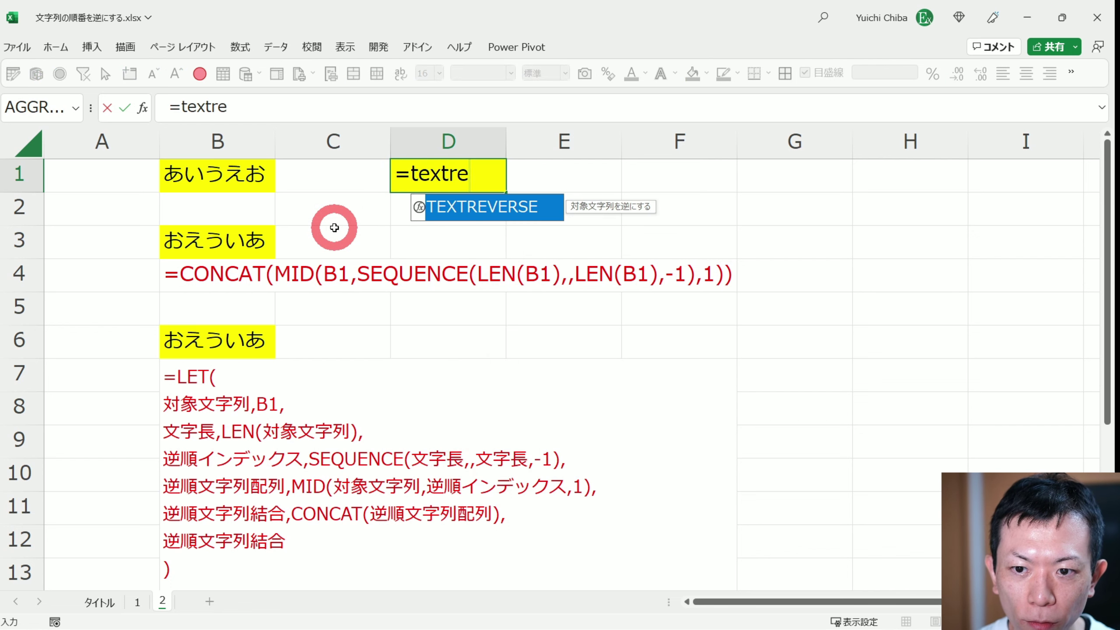
key("Tab")
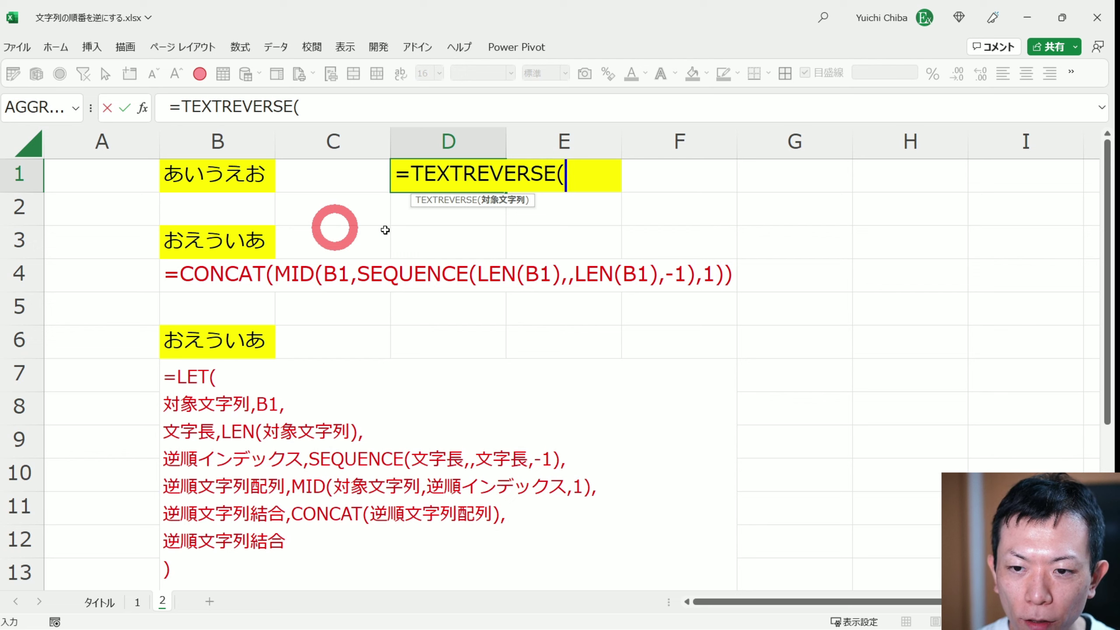
left_click(224, 172)
type(")")
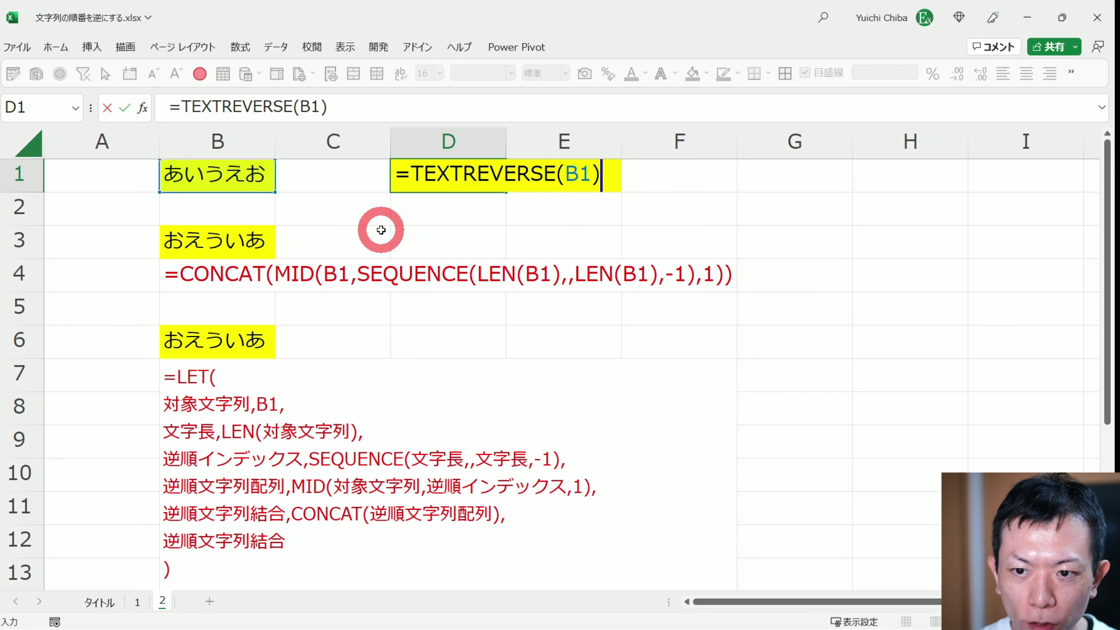
key("Return")
left_click(412, 182)
left_click(201, 251)
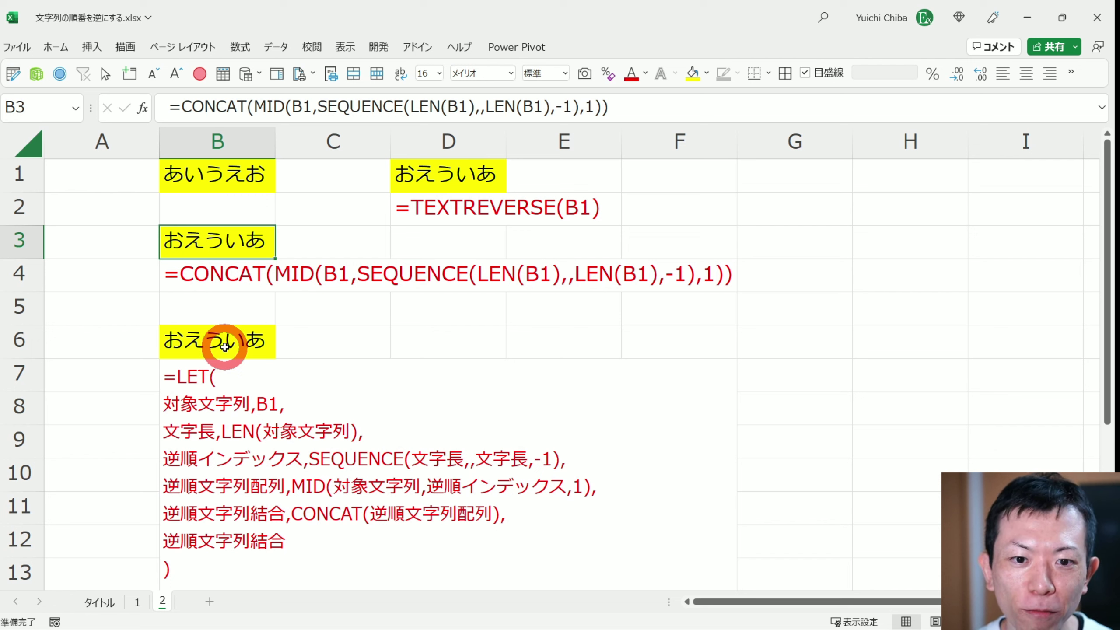
left_click(430, 206)
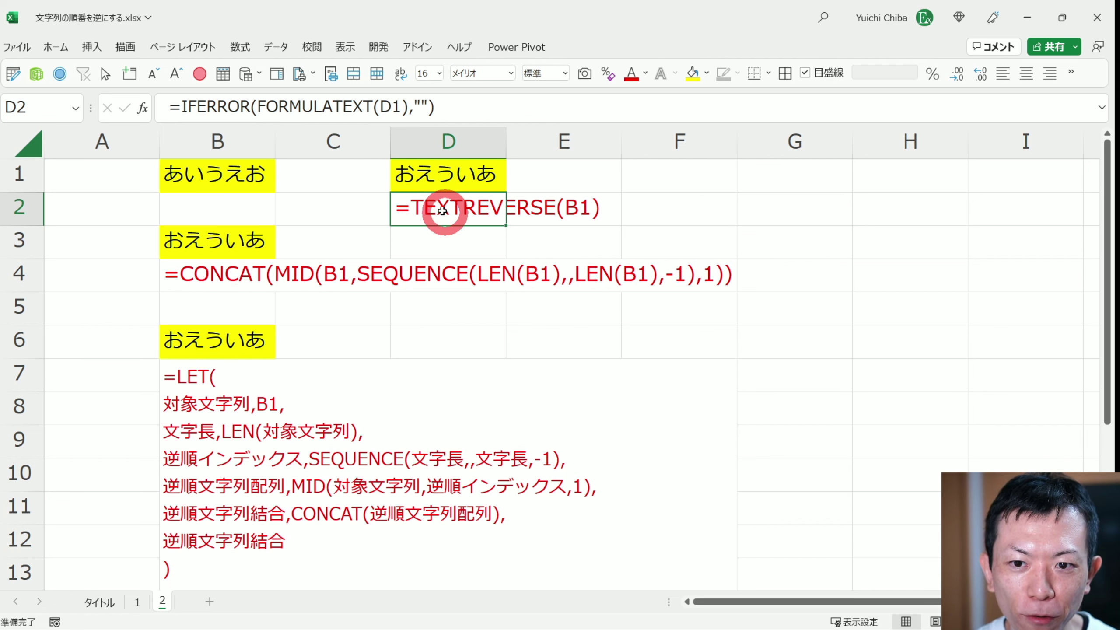
left_click(426, 196)
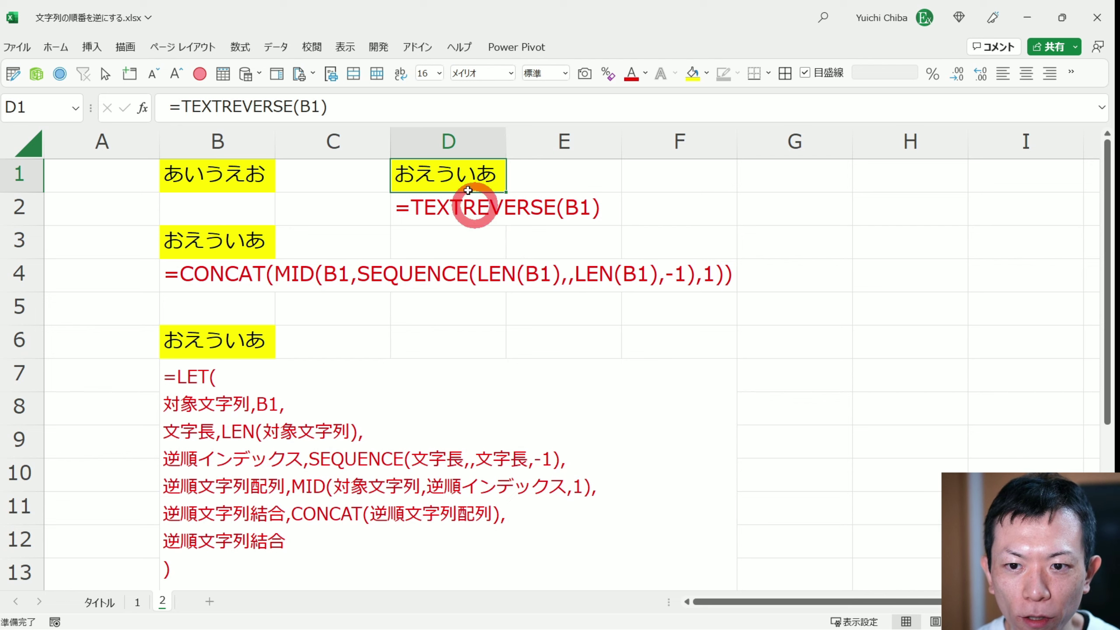
Launch the Power Query Editor from Data > Get Data
left_click(279, 53)
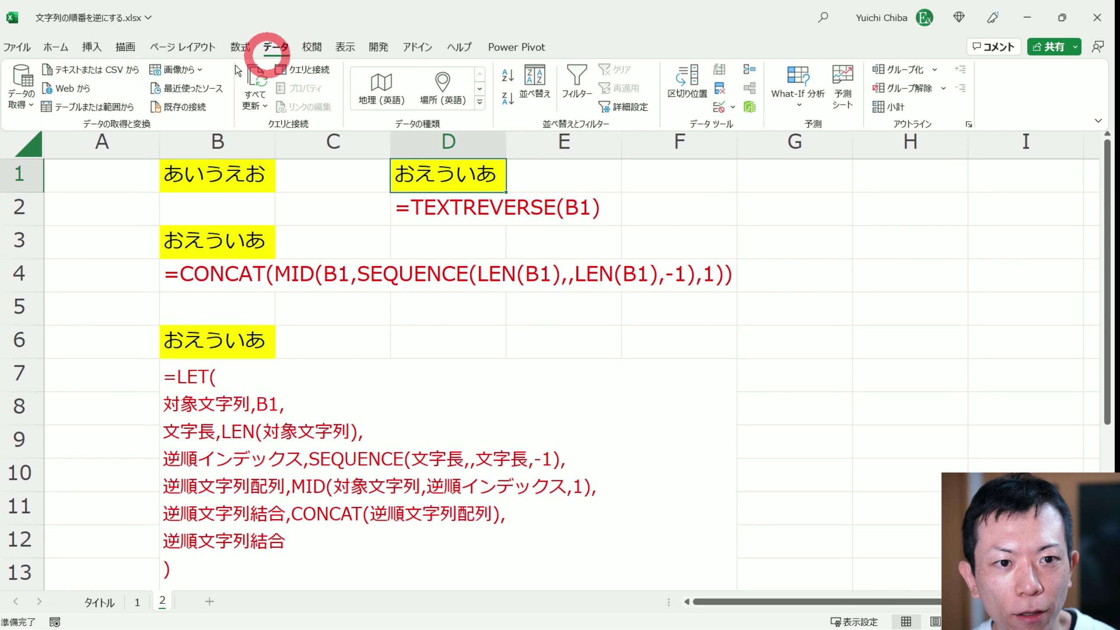
left_click(31, 90)
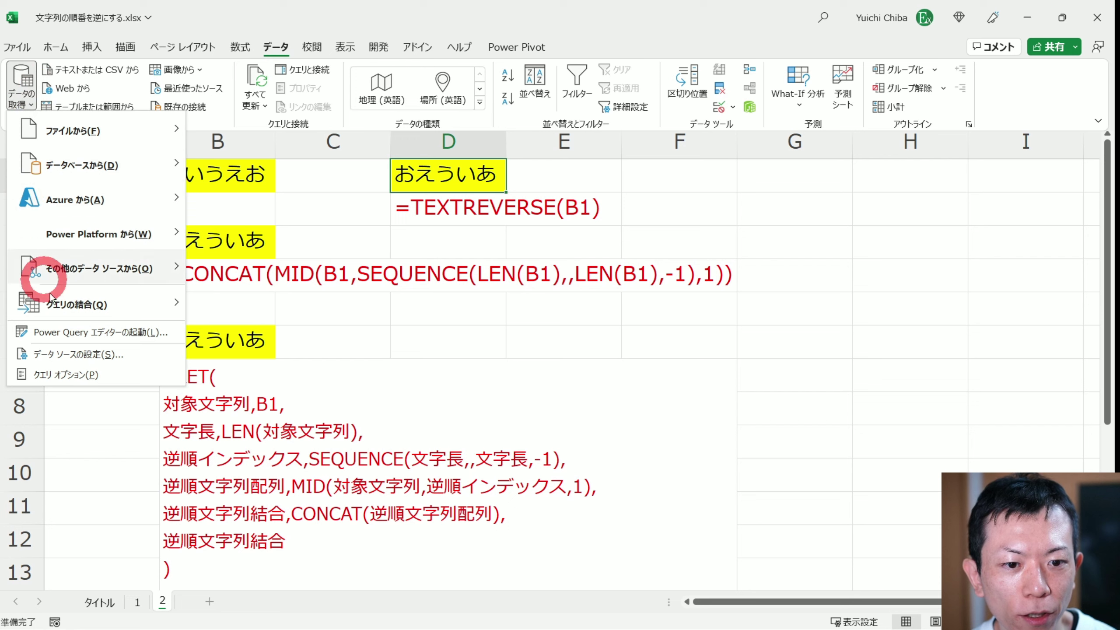
left_click(131, 337)
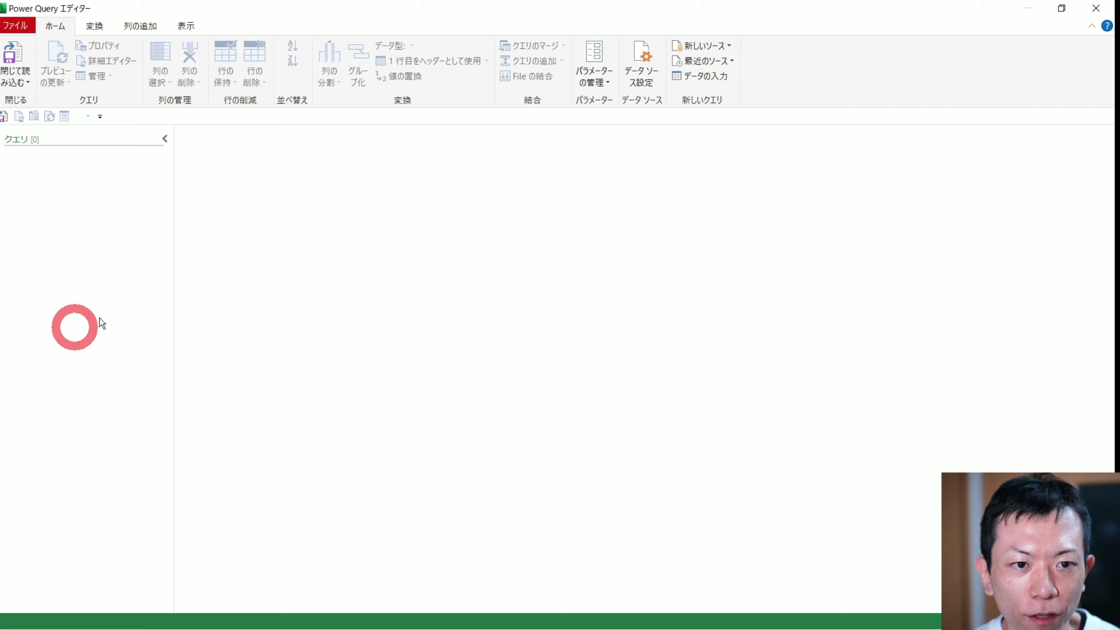
Create a new blank query whose formula returns the text ABCDE
right_click(62, 215)
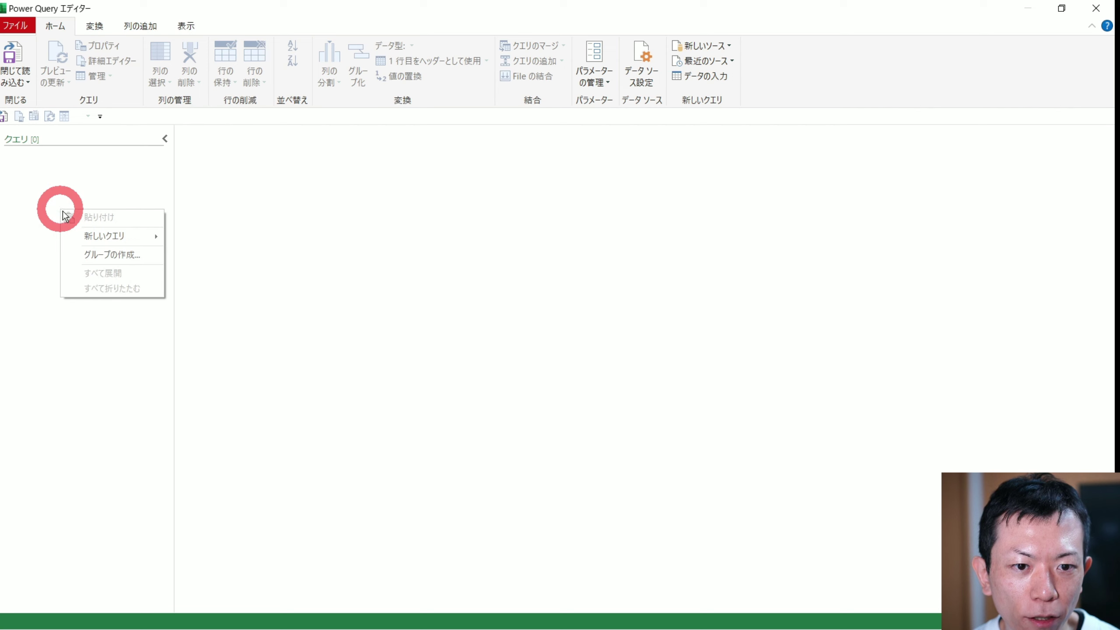
mouse_move(105, 236)
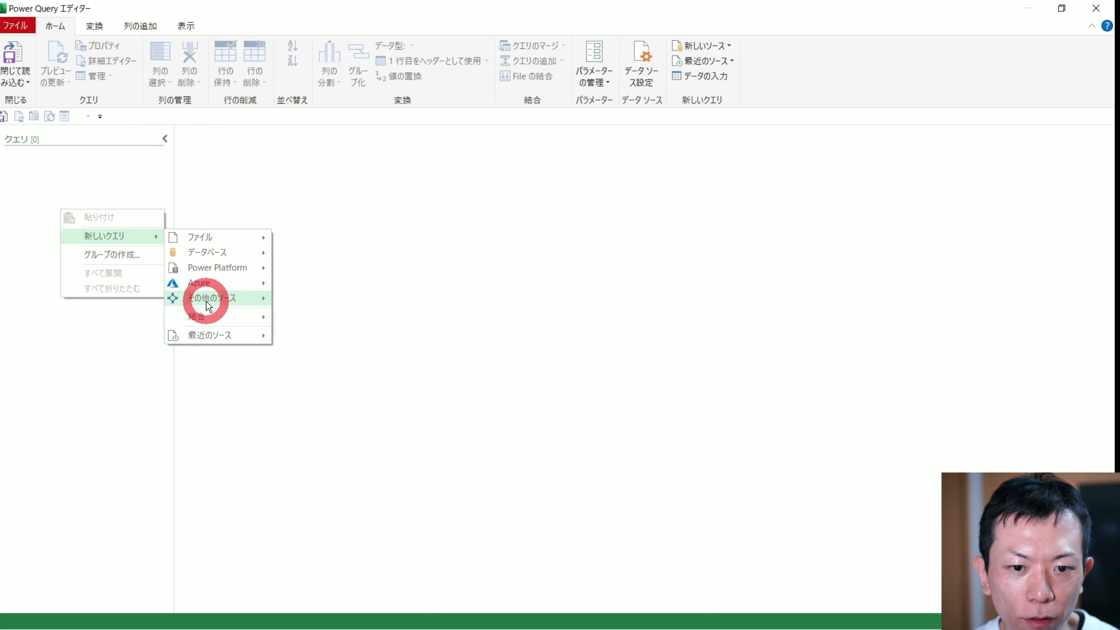
mouse_move(212, 298)
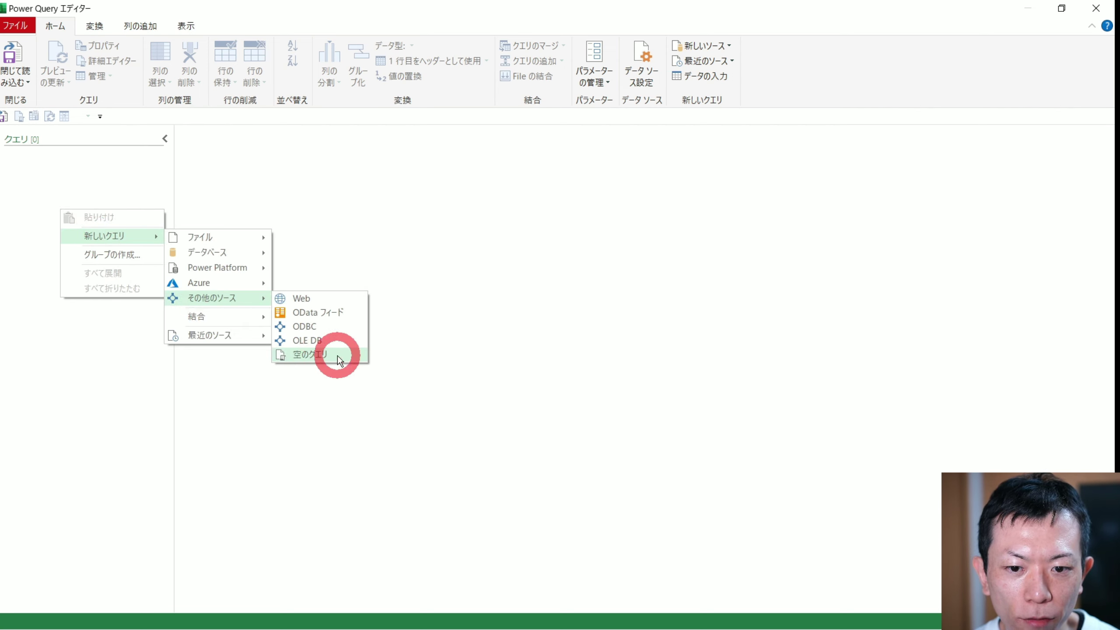
left_click(340, 361)
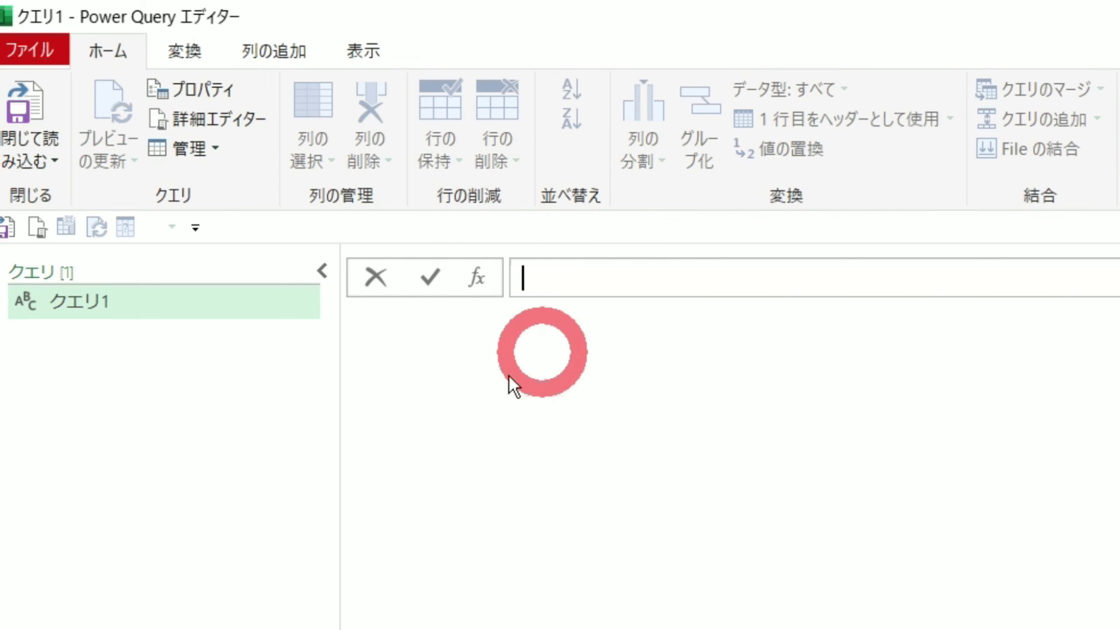
type("ABC")
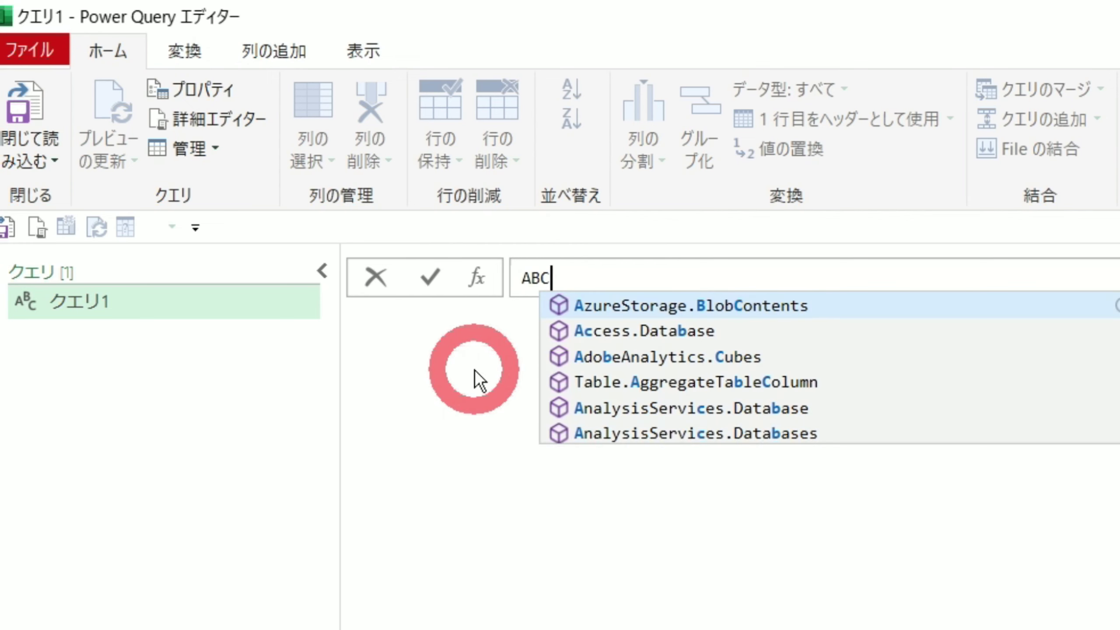
type("DE")
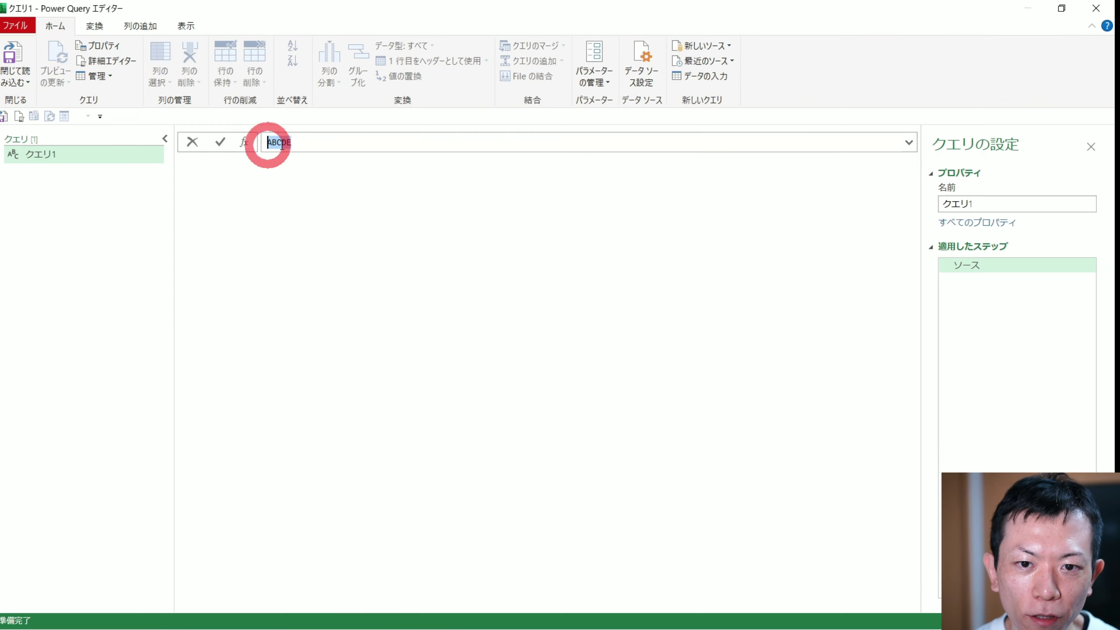
left_click_drag(268, 142, 310, 142)
left_click(307, 205)
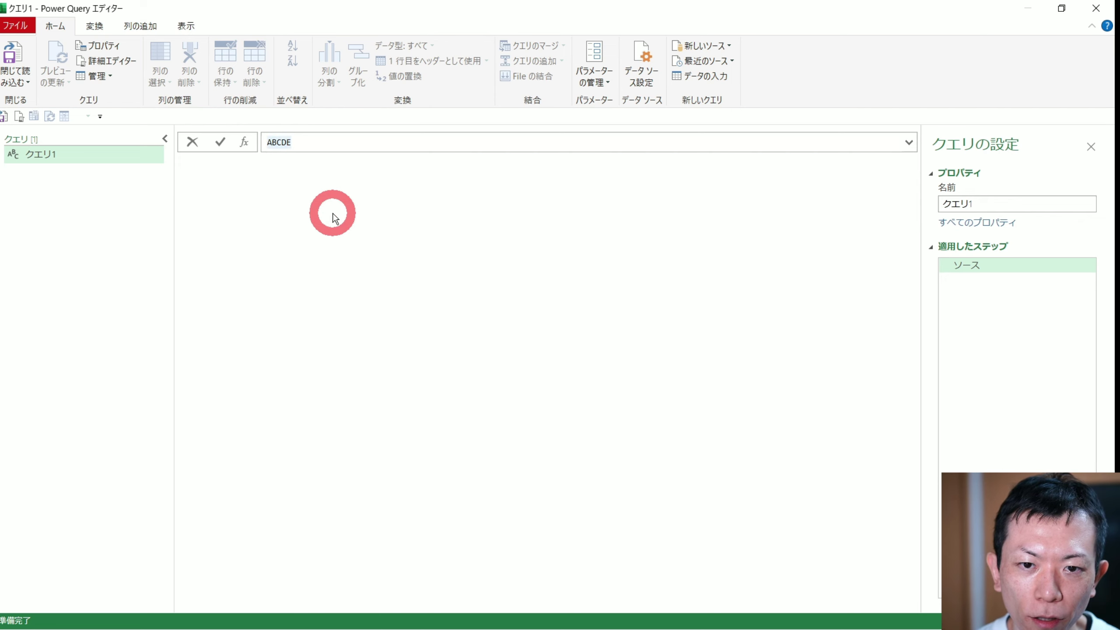
key("Return")
Check the ABCDE result of クエリ1's ソース step and select that step
left_click(153, 171)
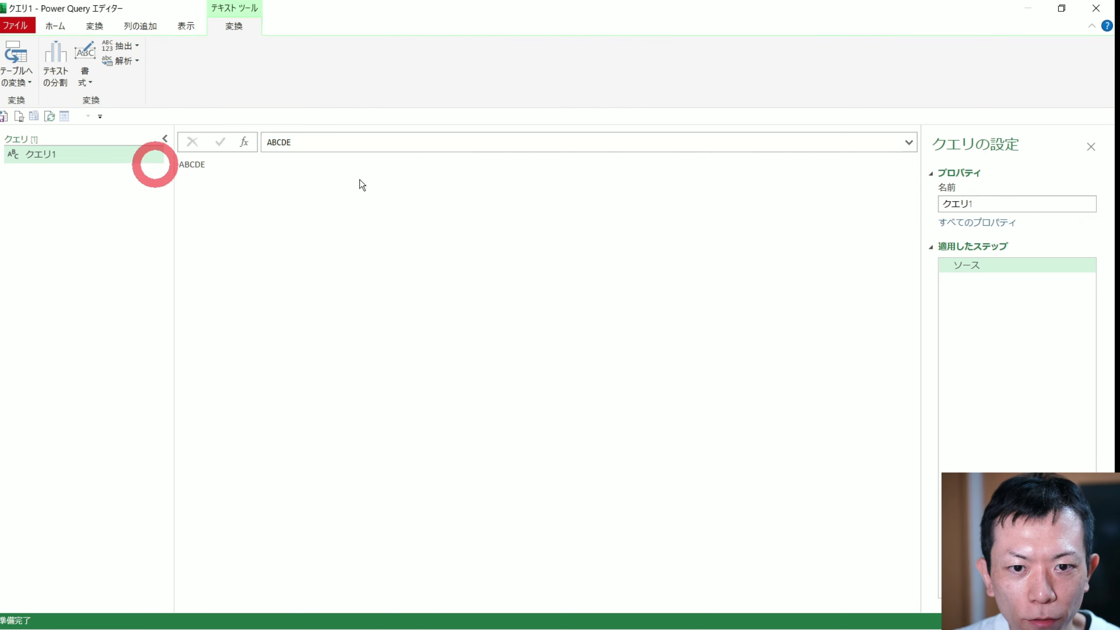
left_click(1010, 271)
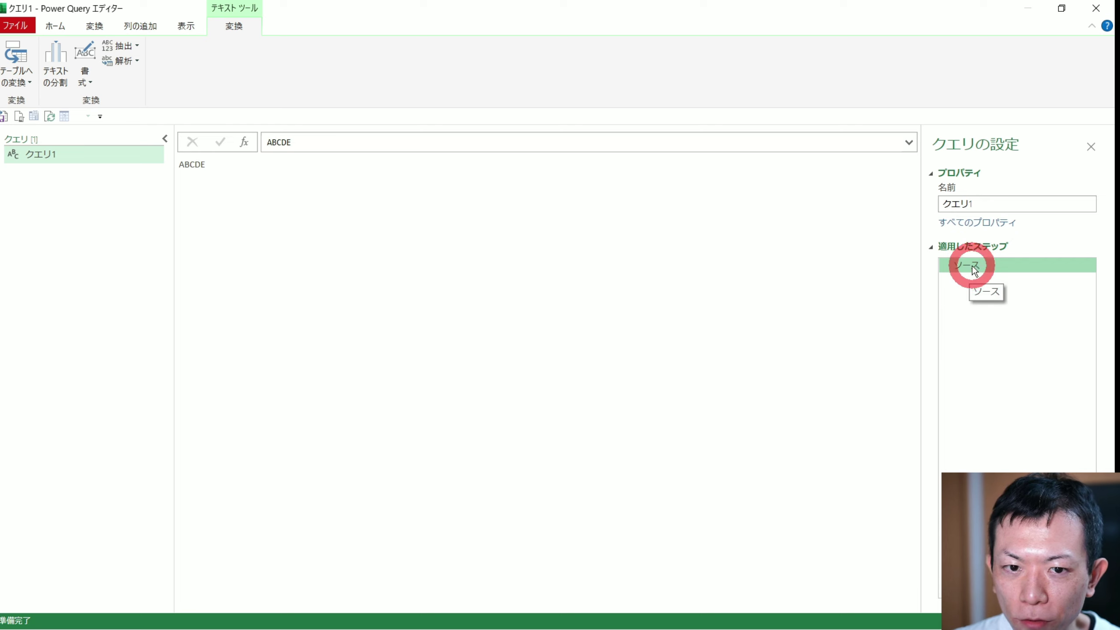
left_click_drag(233, 170, 162, 175)
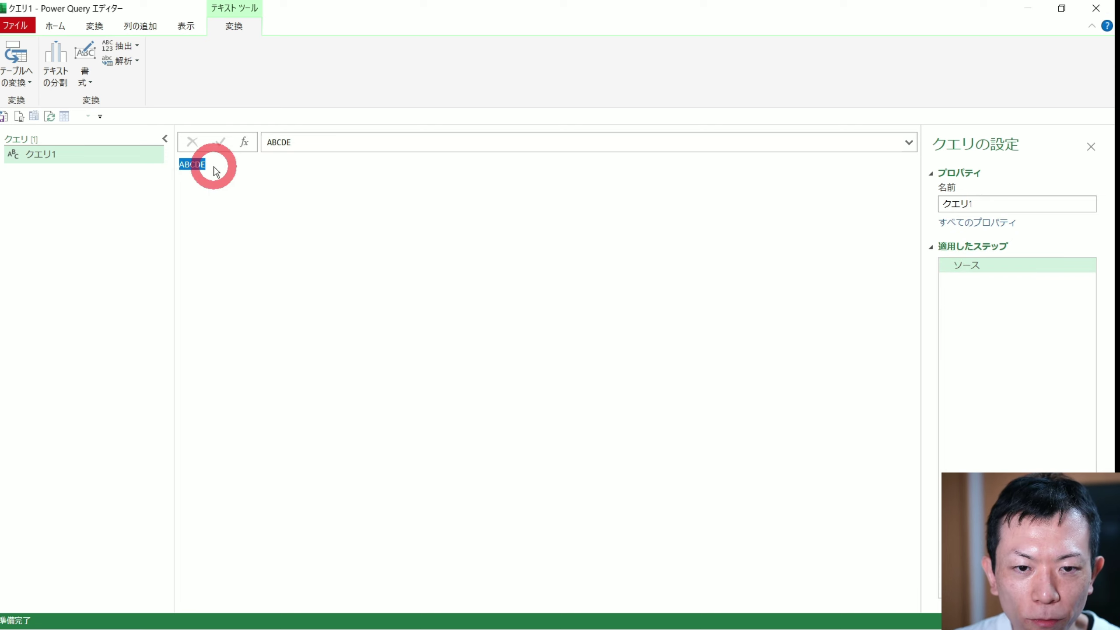
left_click(64, 159)
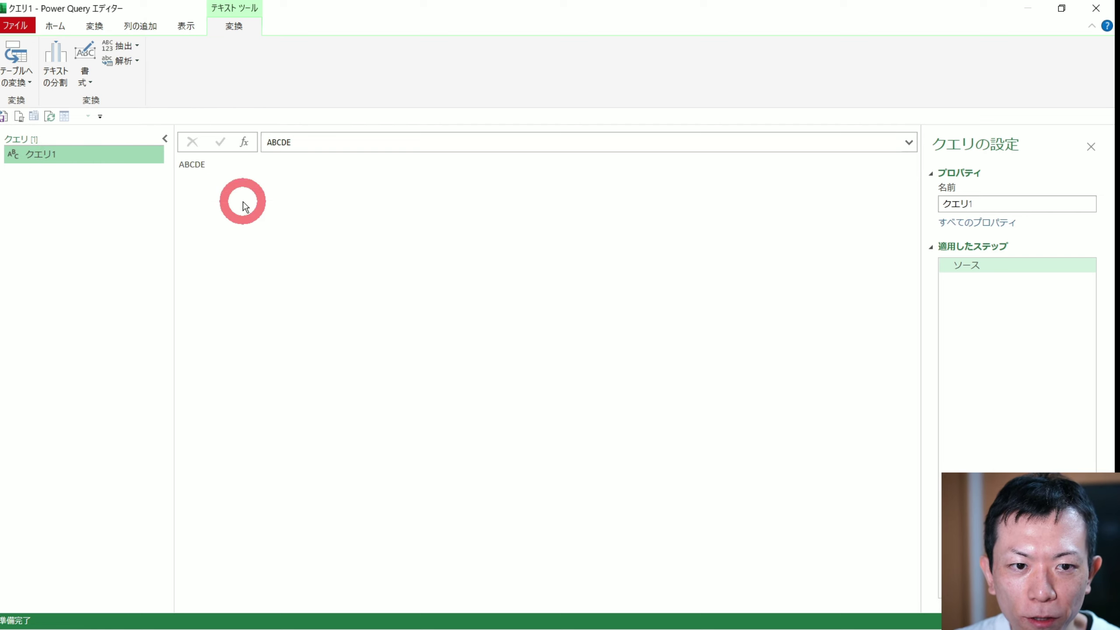
left_click_drag(227, 166, 158, 155)
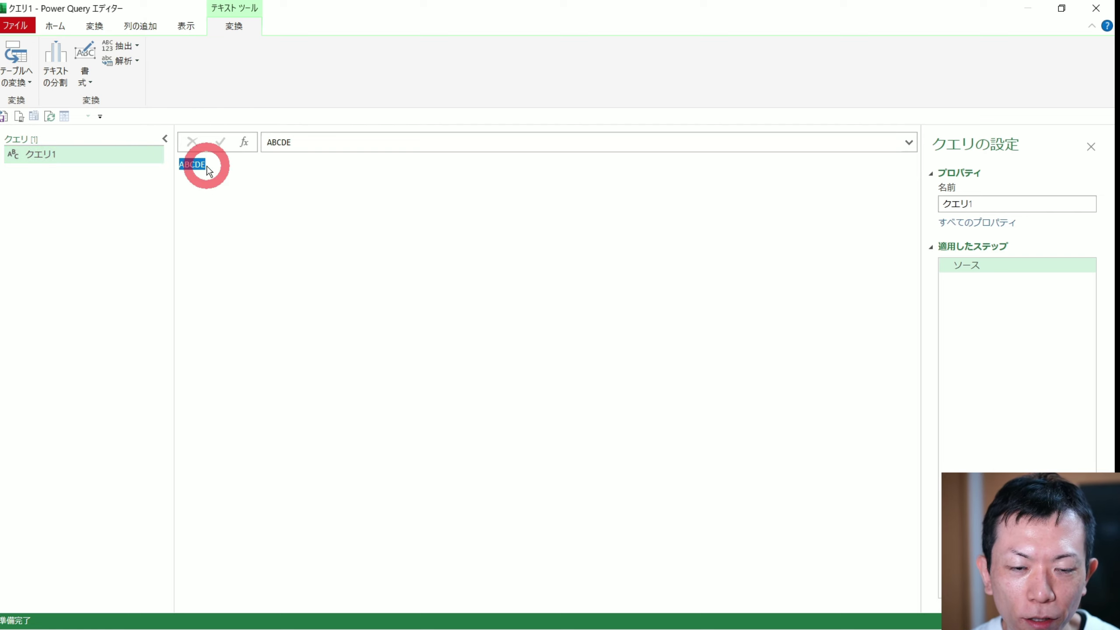
left_click(980, 266)
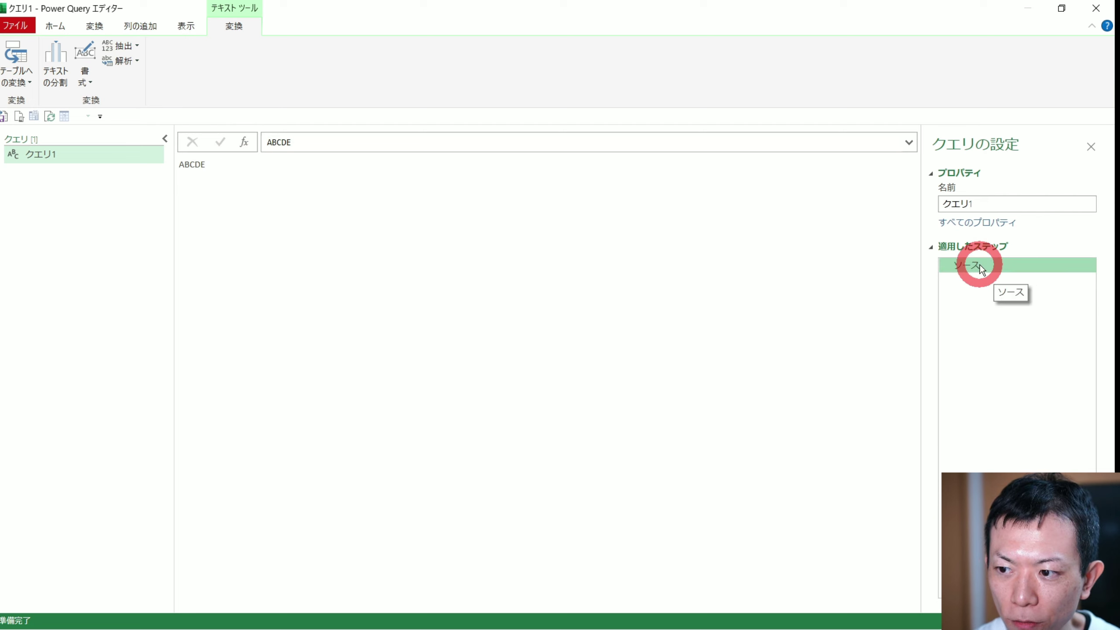
right_click(978, 269)
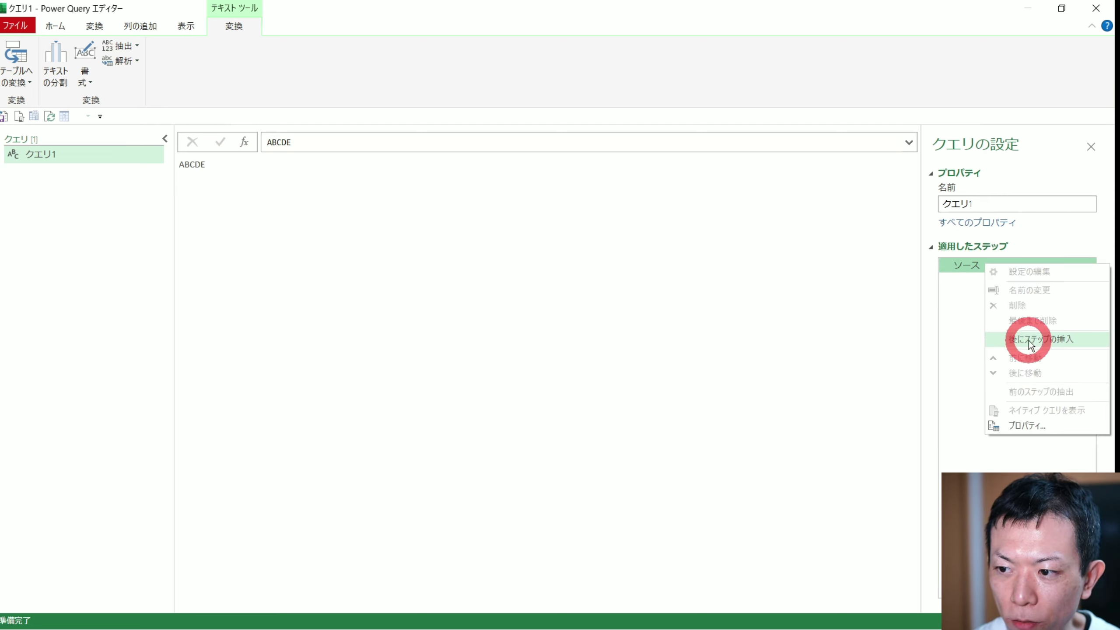
Insert a new custom step after ソース, comparing it with the ABCDE source value
left_click(1028, 344)
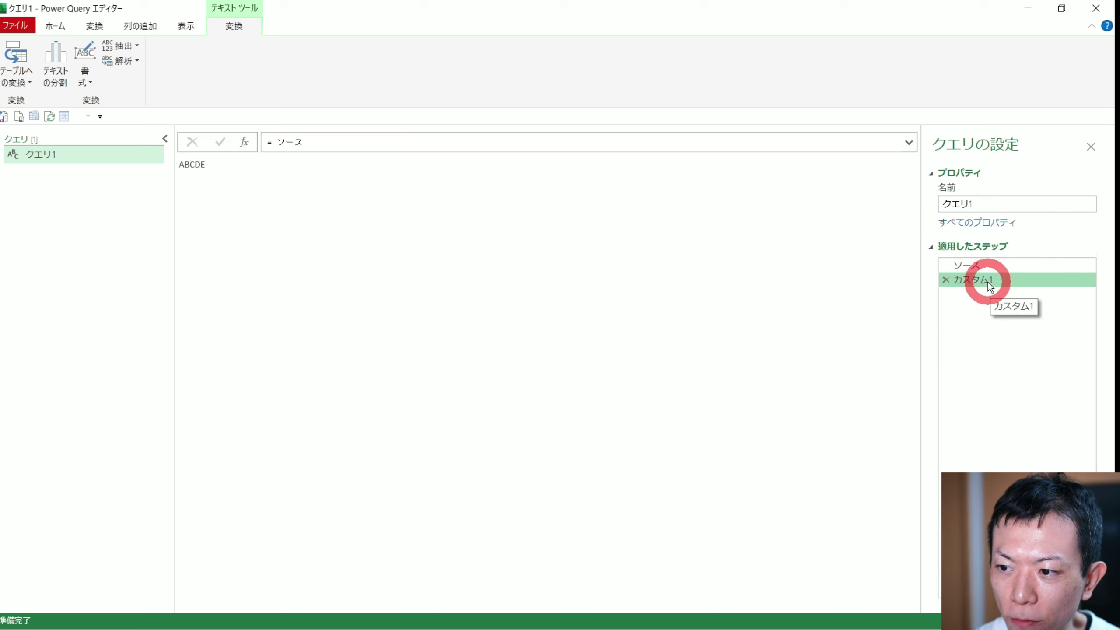
left_click(278, 143)
left_click(220, 142)
left_click(1008, 266)
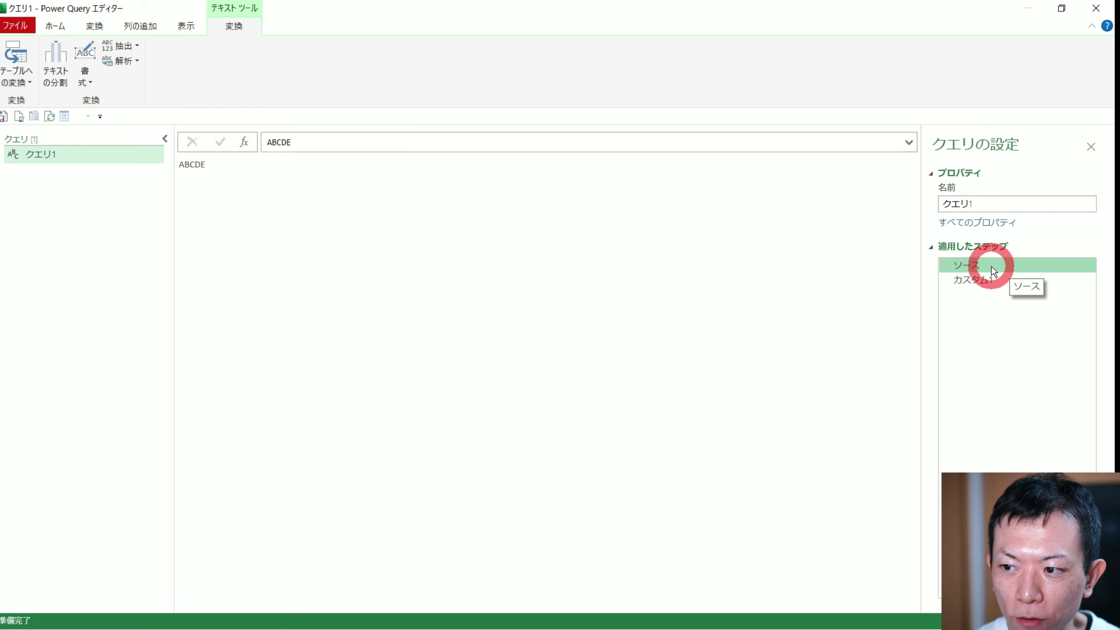
left_click(213, 170)
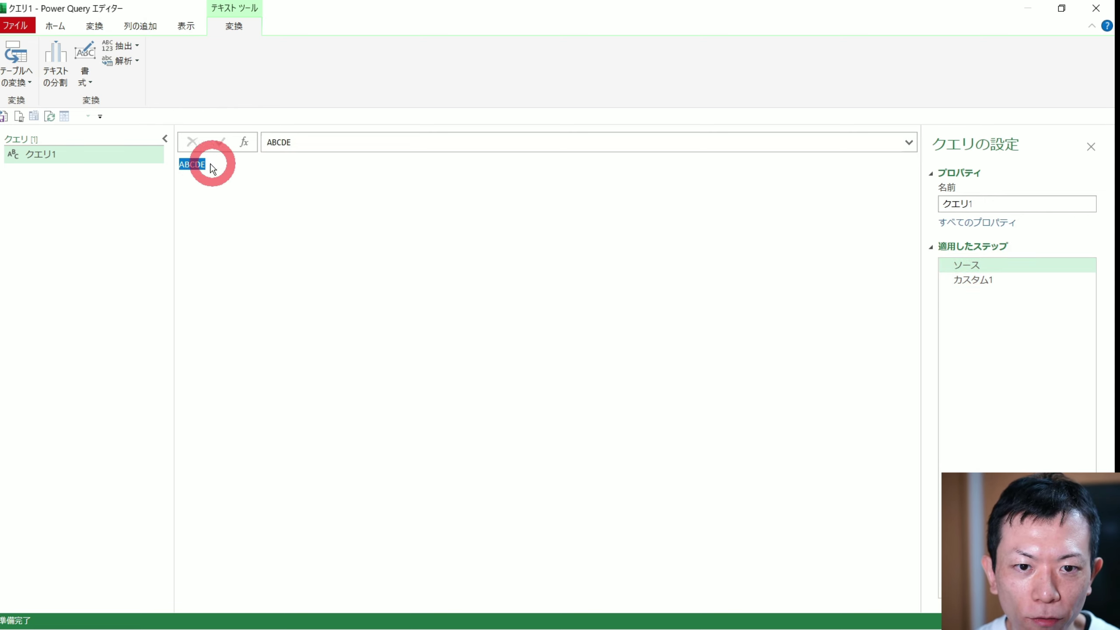
left_click(957, 280)
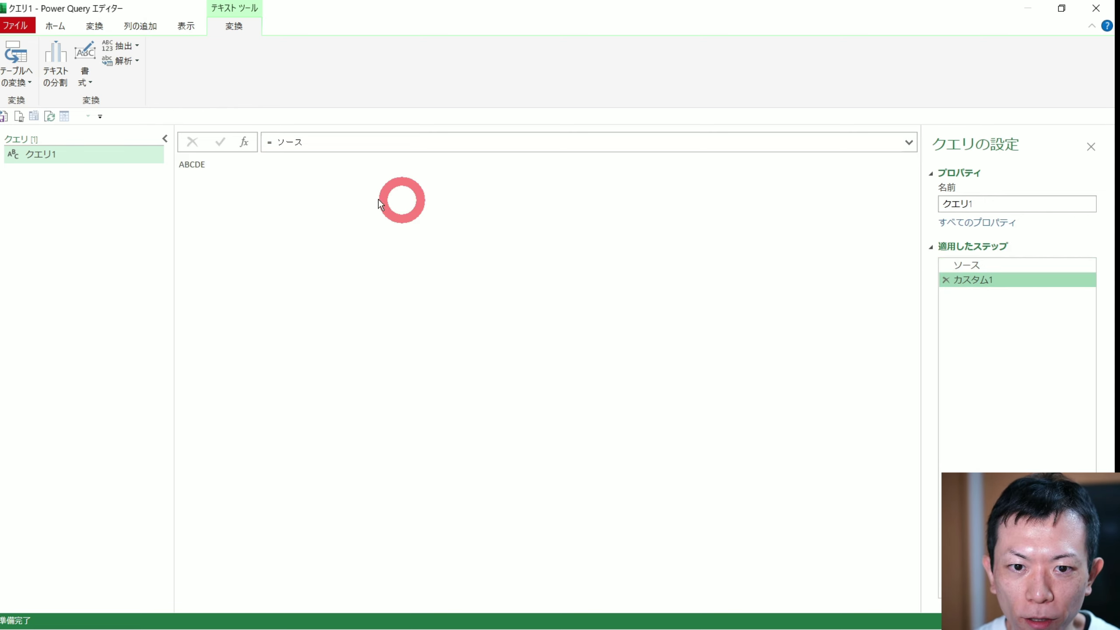
left_click(970, 279)
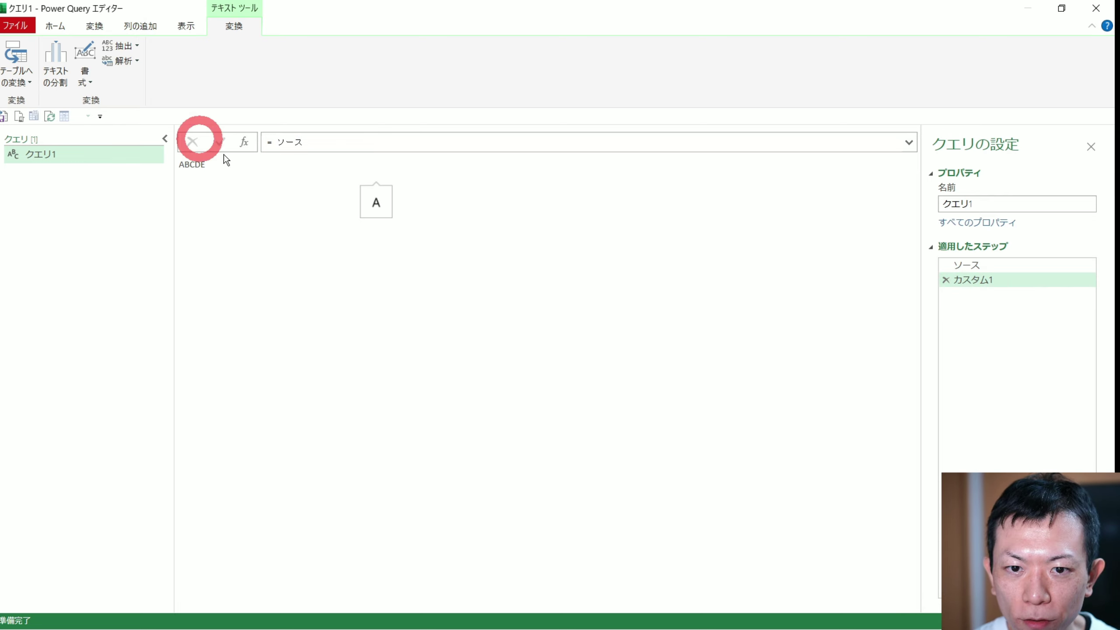
Add Text.Reverse on a new line of the custom step's formula
left_click(326, 142)
key("shift+Return")
type("textrever")
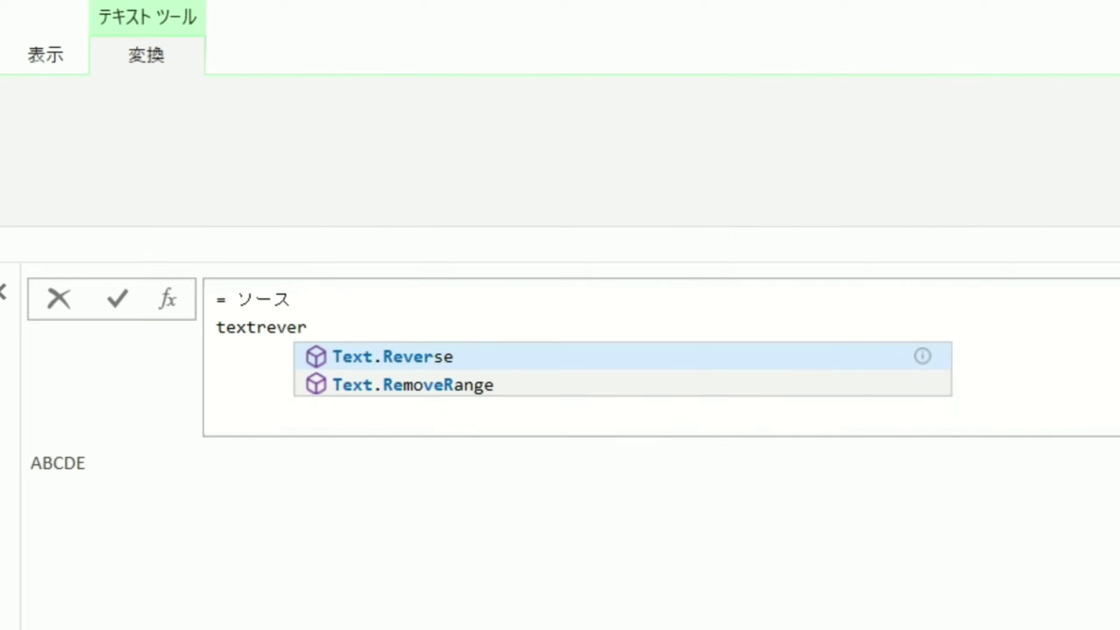
key("Tab")
left_click_drag(525, 371, 135, 310)
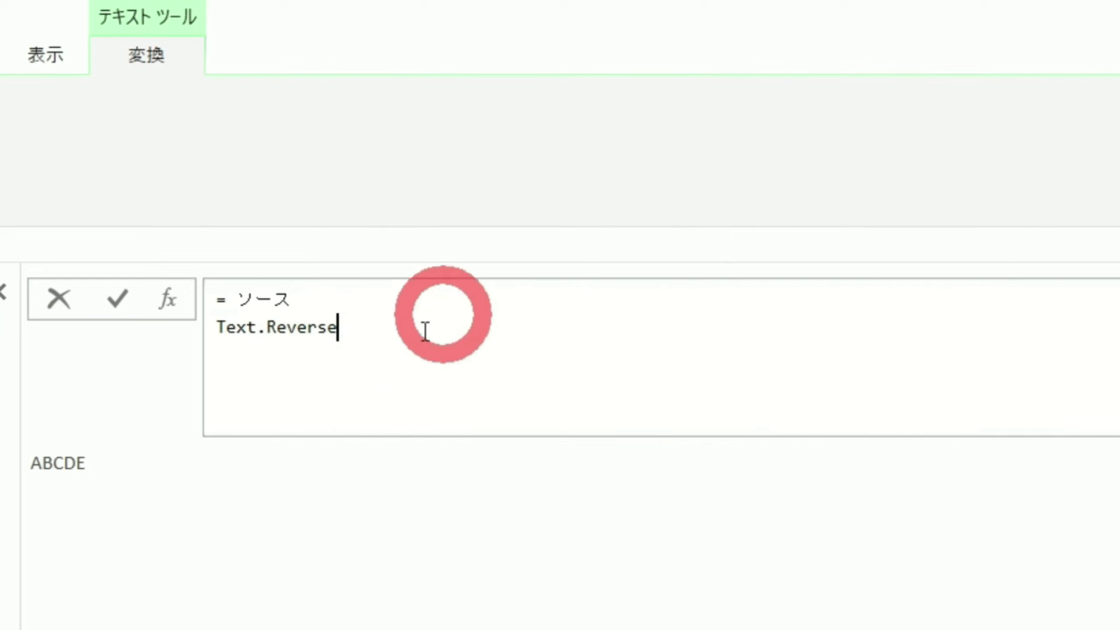
left_click(218, 329)
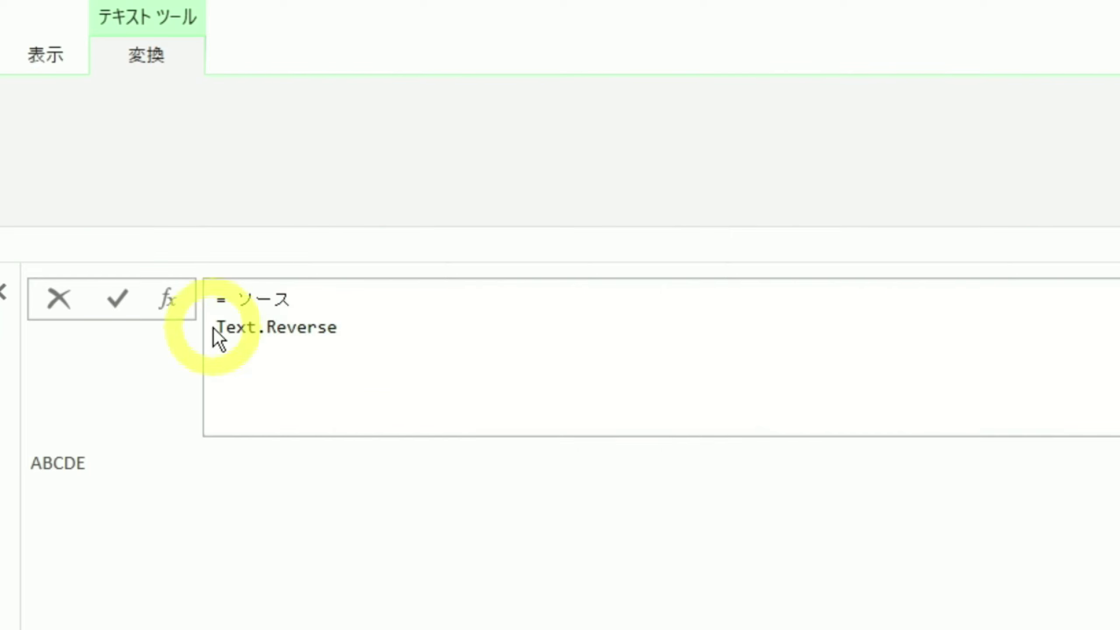
left_click_drag(219, 328, 363, 378)
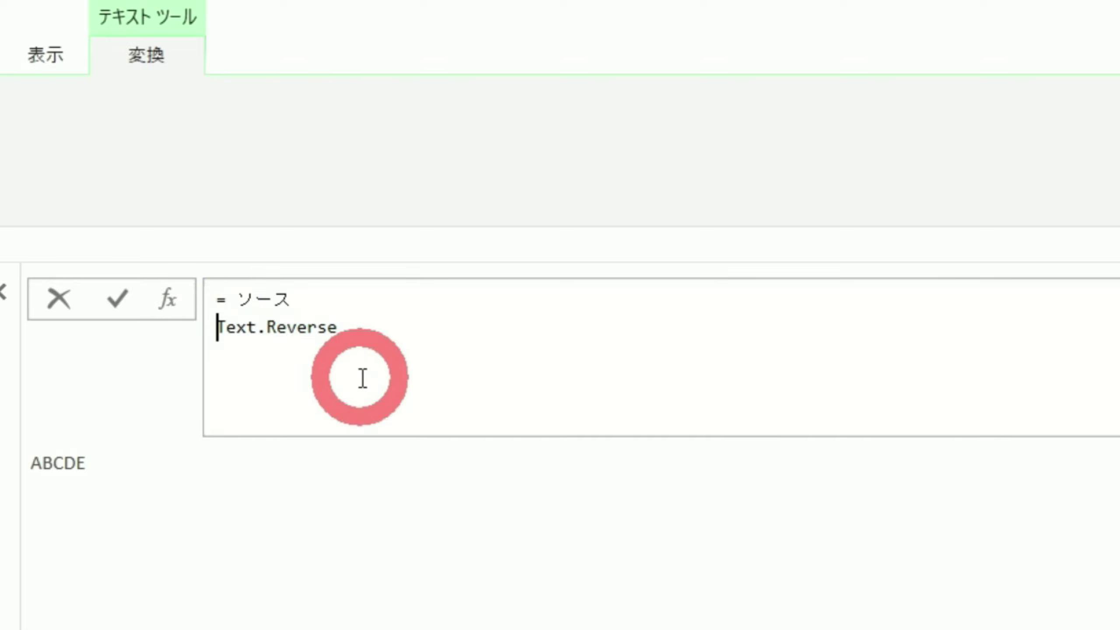
Complete the formula as = Text.Reverse(ソース) and confirm ABCDE becomes EDCBA
type("()")
key("ctrl+x")
key("Down")
key("End")
key("Left")
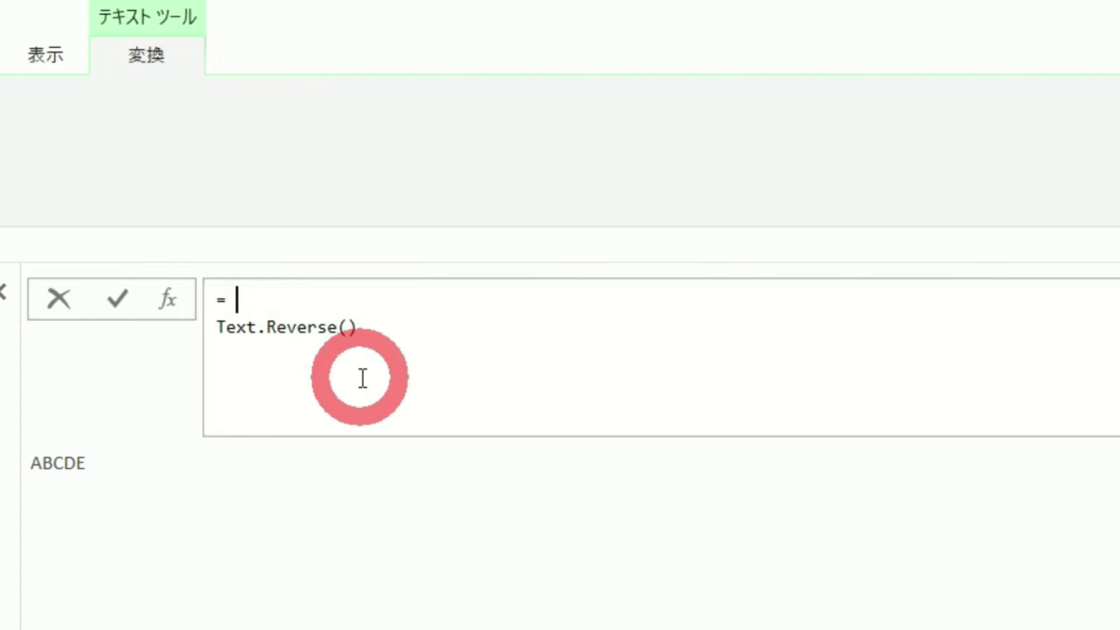
left_click(270, 313)
key("Delete")
key("End")
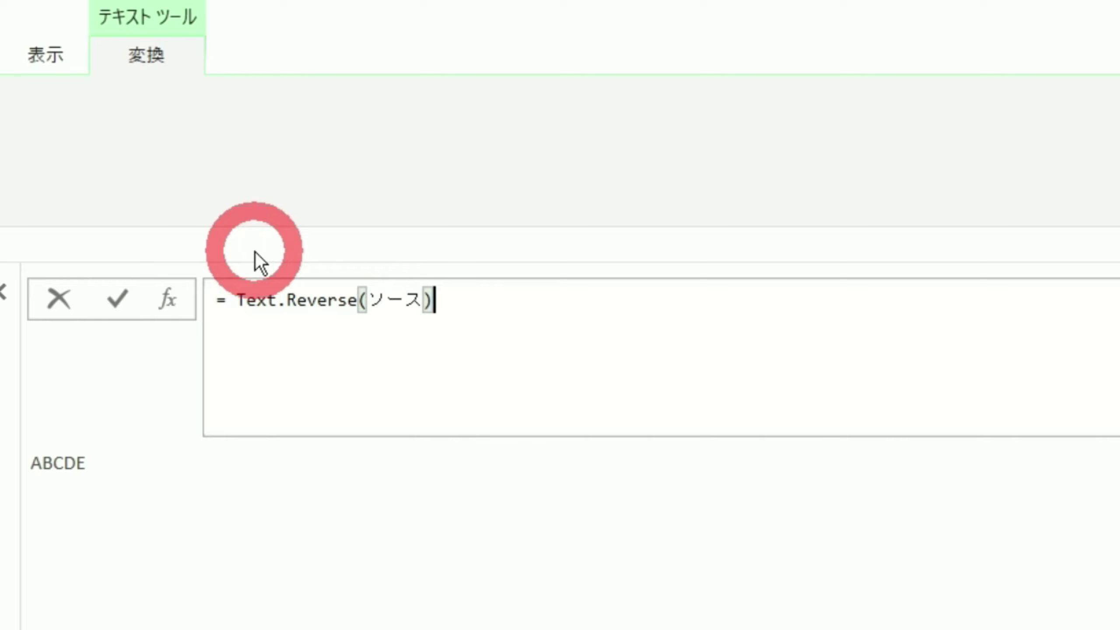
key("Return")
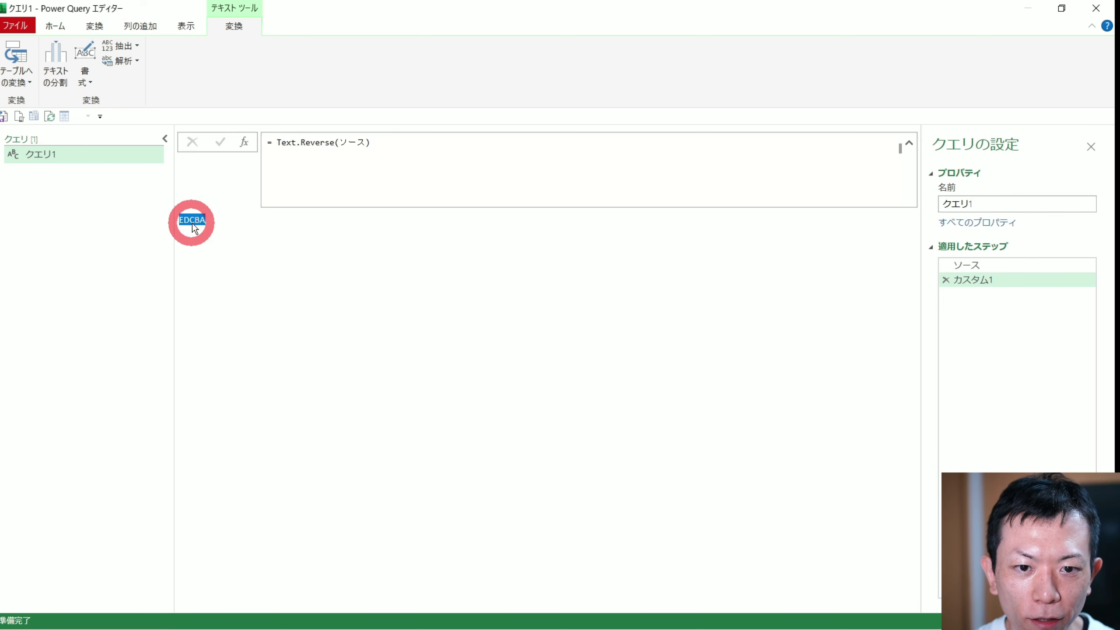
left_click(970, 266)
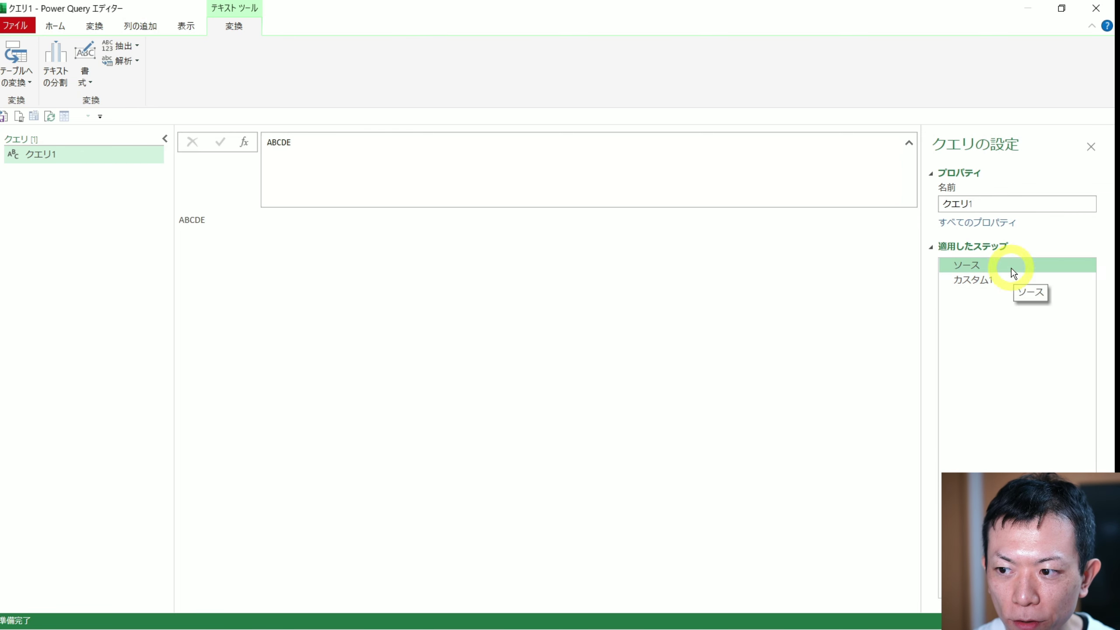
left_click(973, 279)
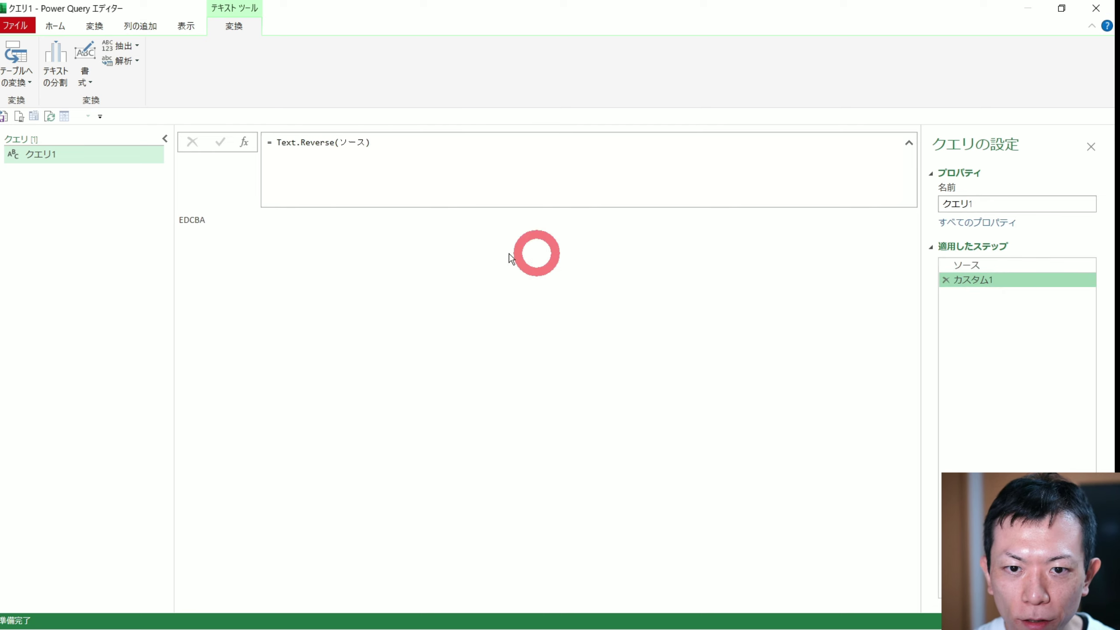
left_click_drag(276, 142, 333, 139)
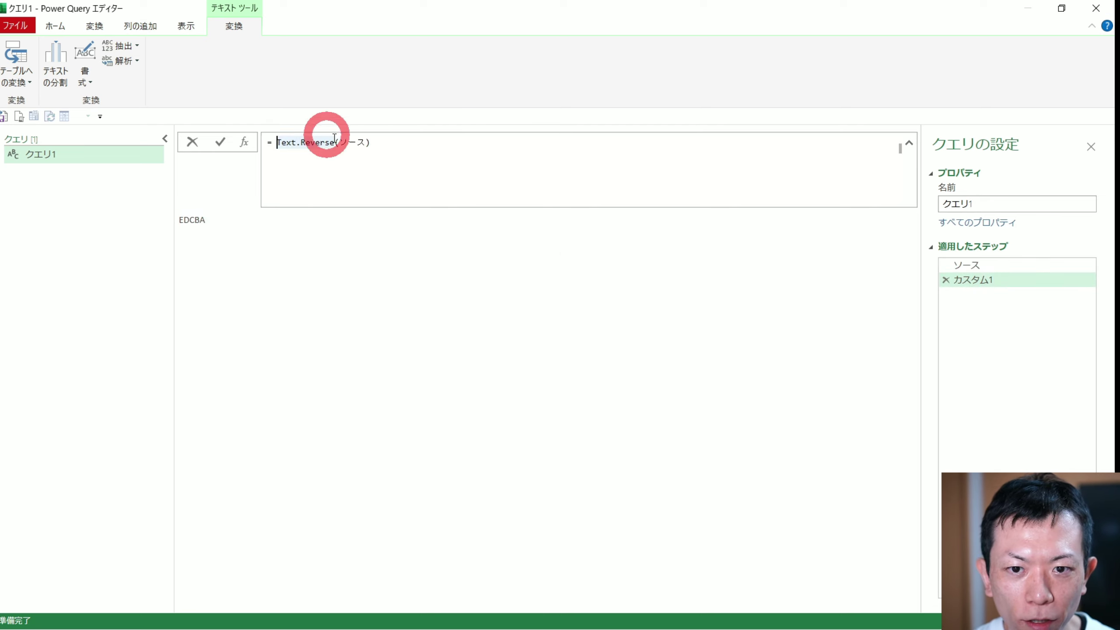
Clear the highlight on Text.Reverse in the formula bar
left_click(401, 163)
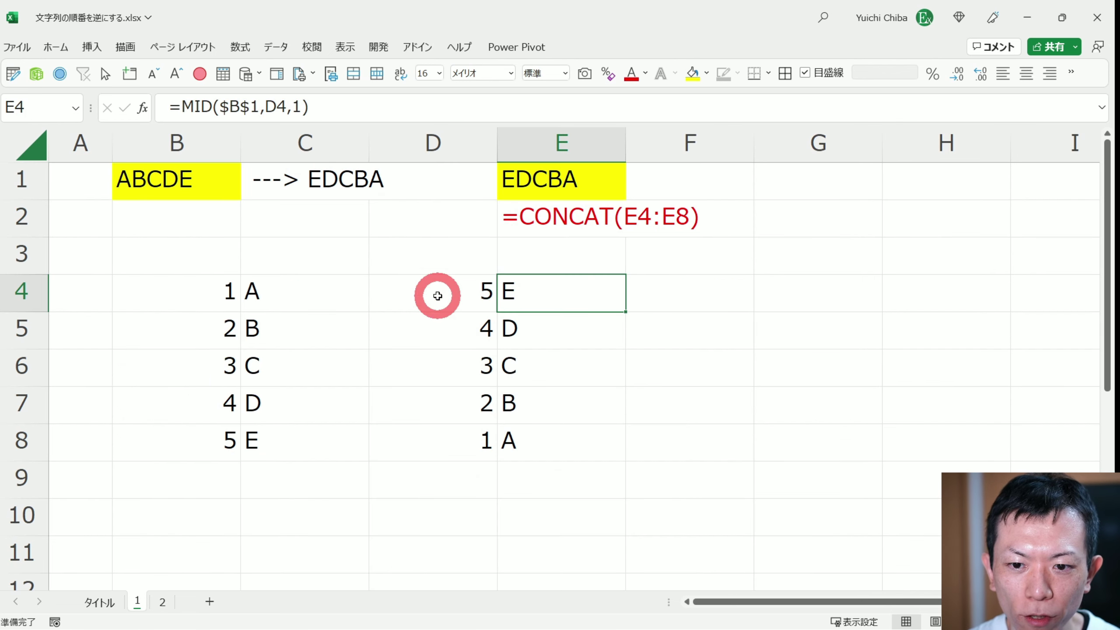
Review the reversed positions and letters in D4:E8 and E1's =CONCAT(E4:E8) result EDCBA
left_click_drag(436, 295, 537, 431)
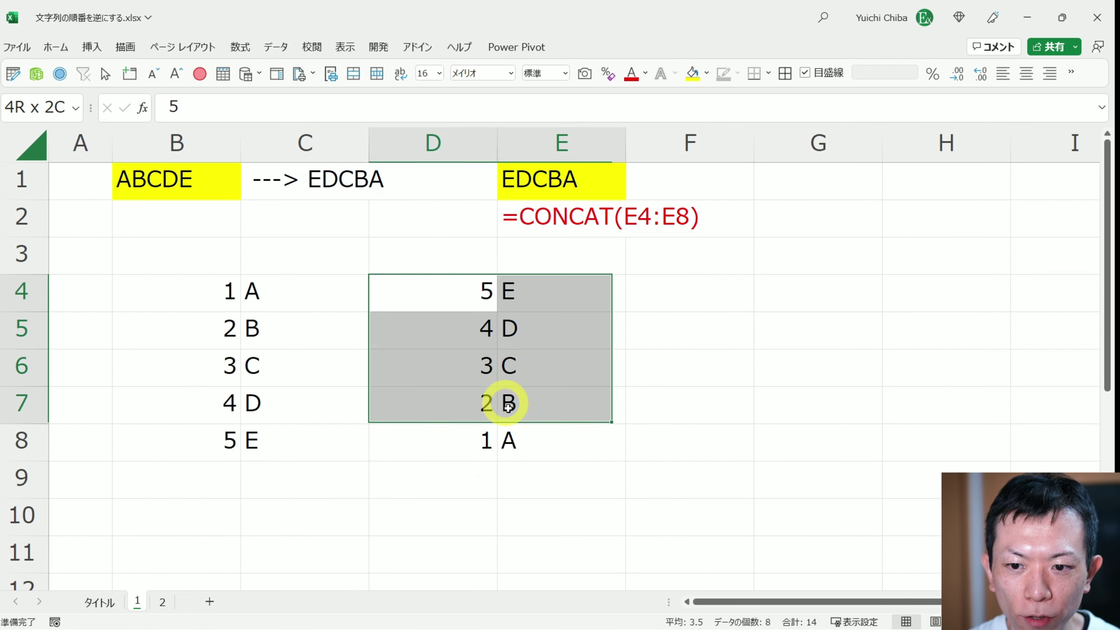
left_click(525, 188)
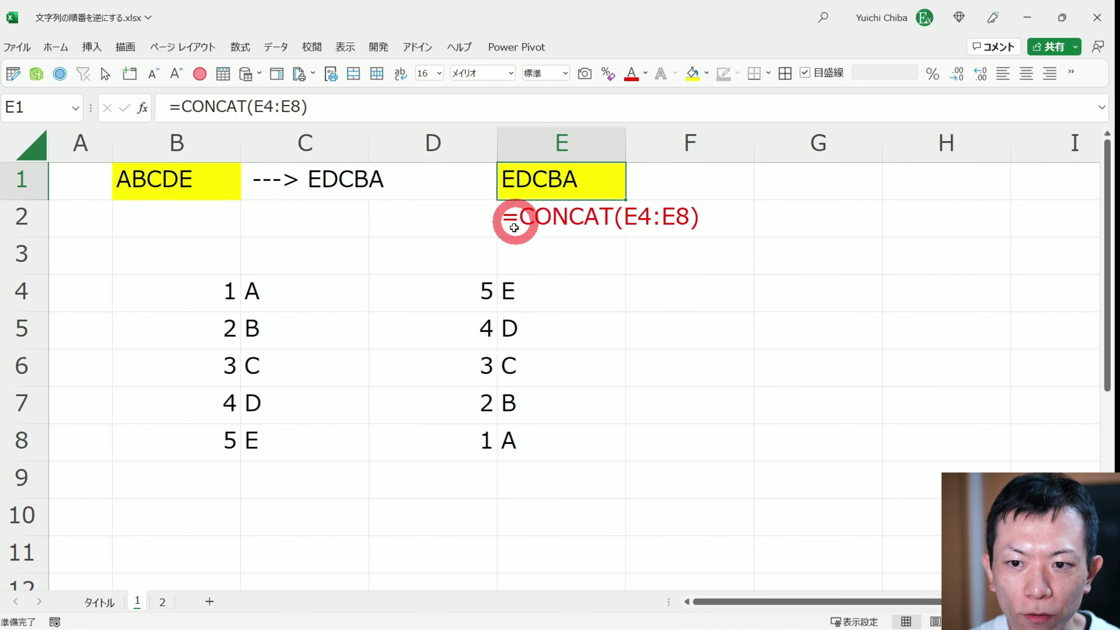
left_click_drag(450, 291, 526, 436)
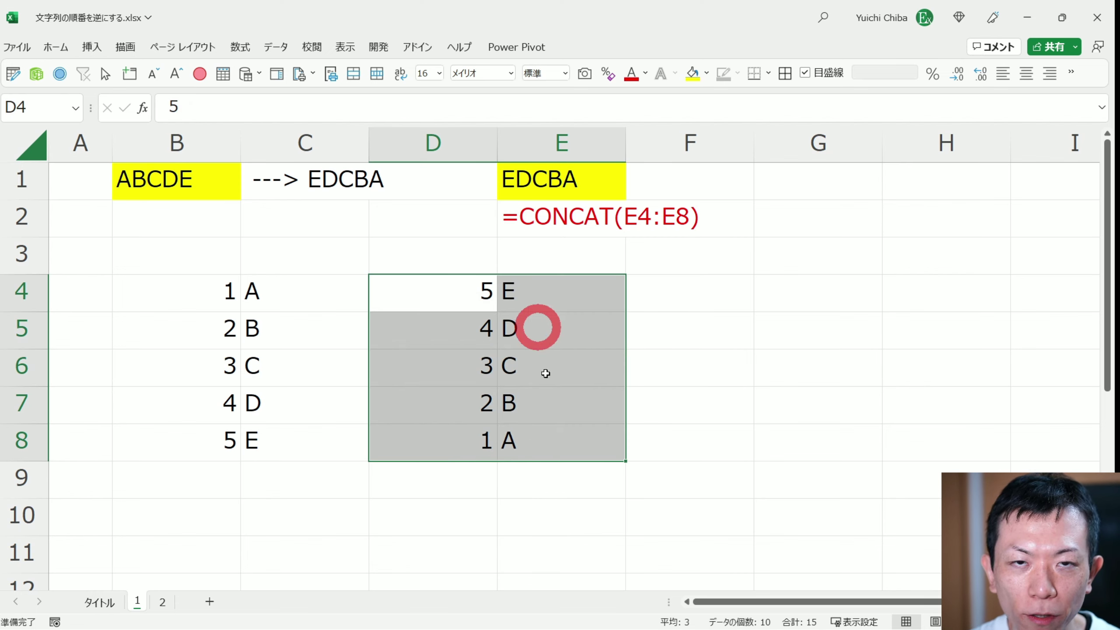